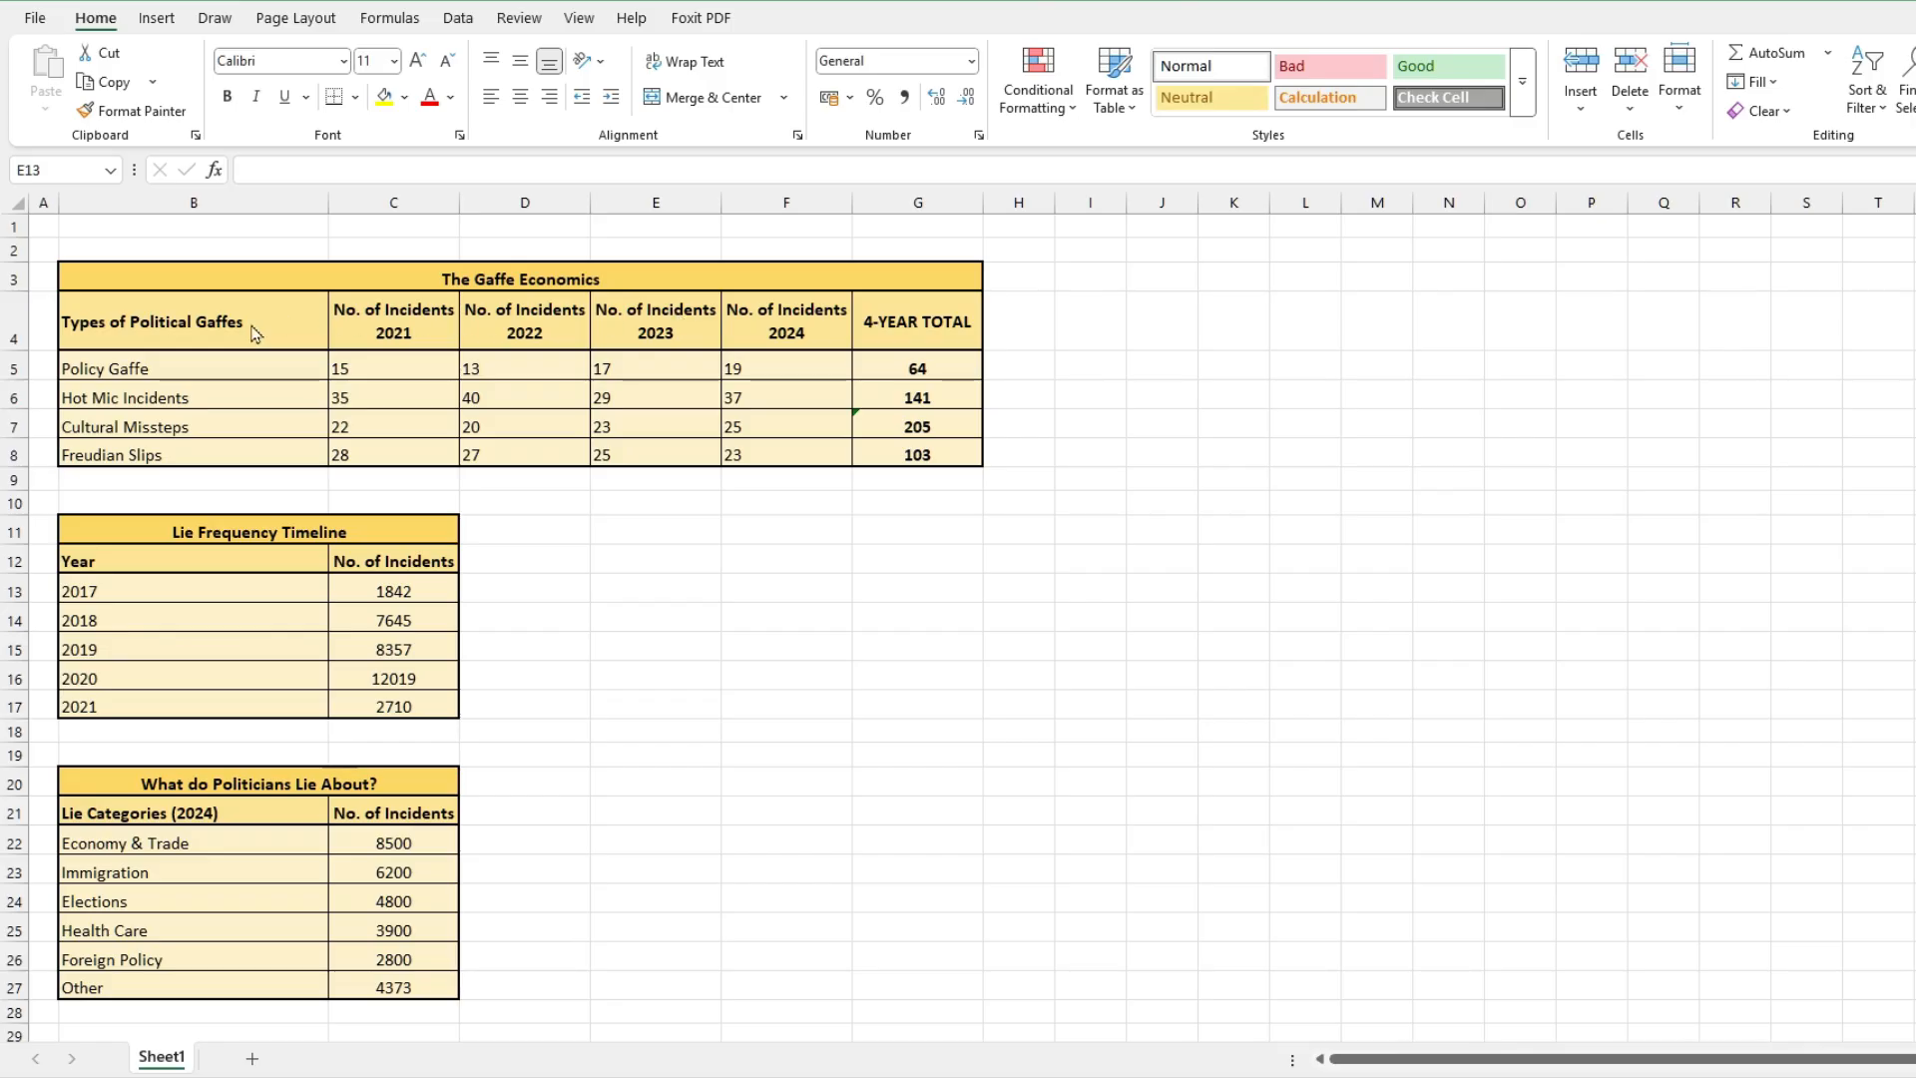
# Step: Select the gaffe data in B4:F8 and preview the recommended chart types, closing the dialog without inserting one
pyautogui.click(222, 315)
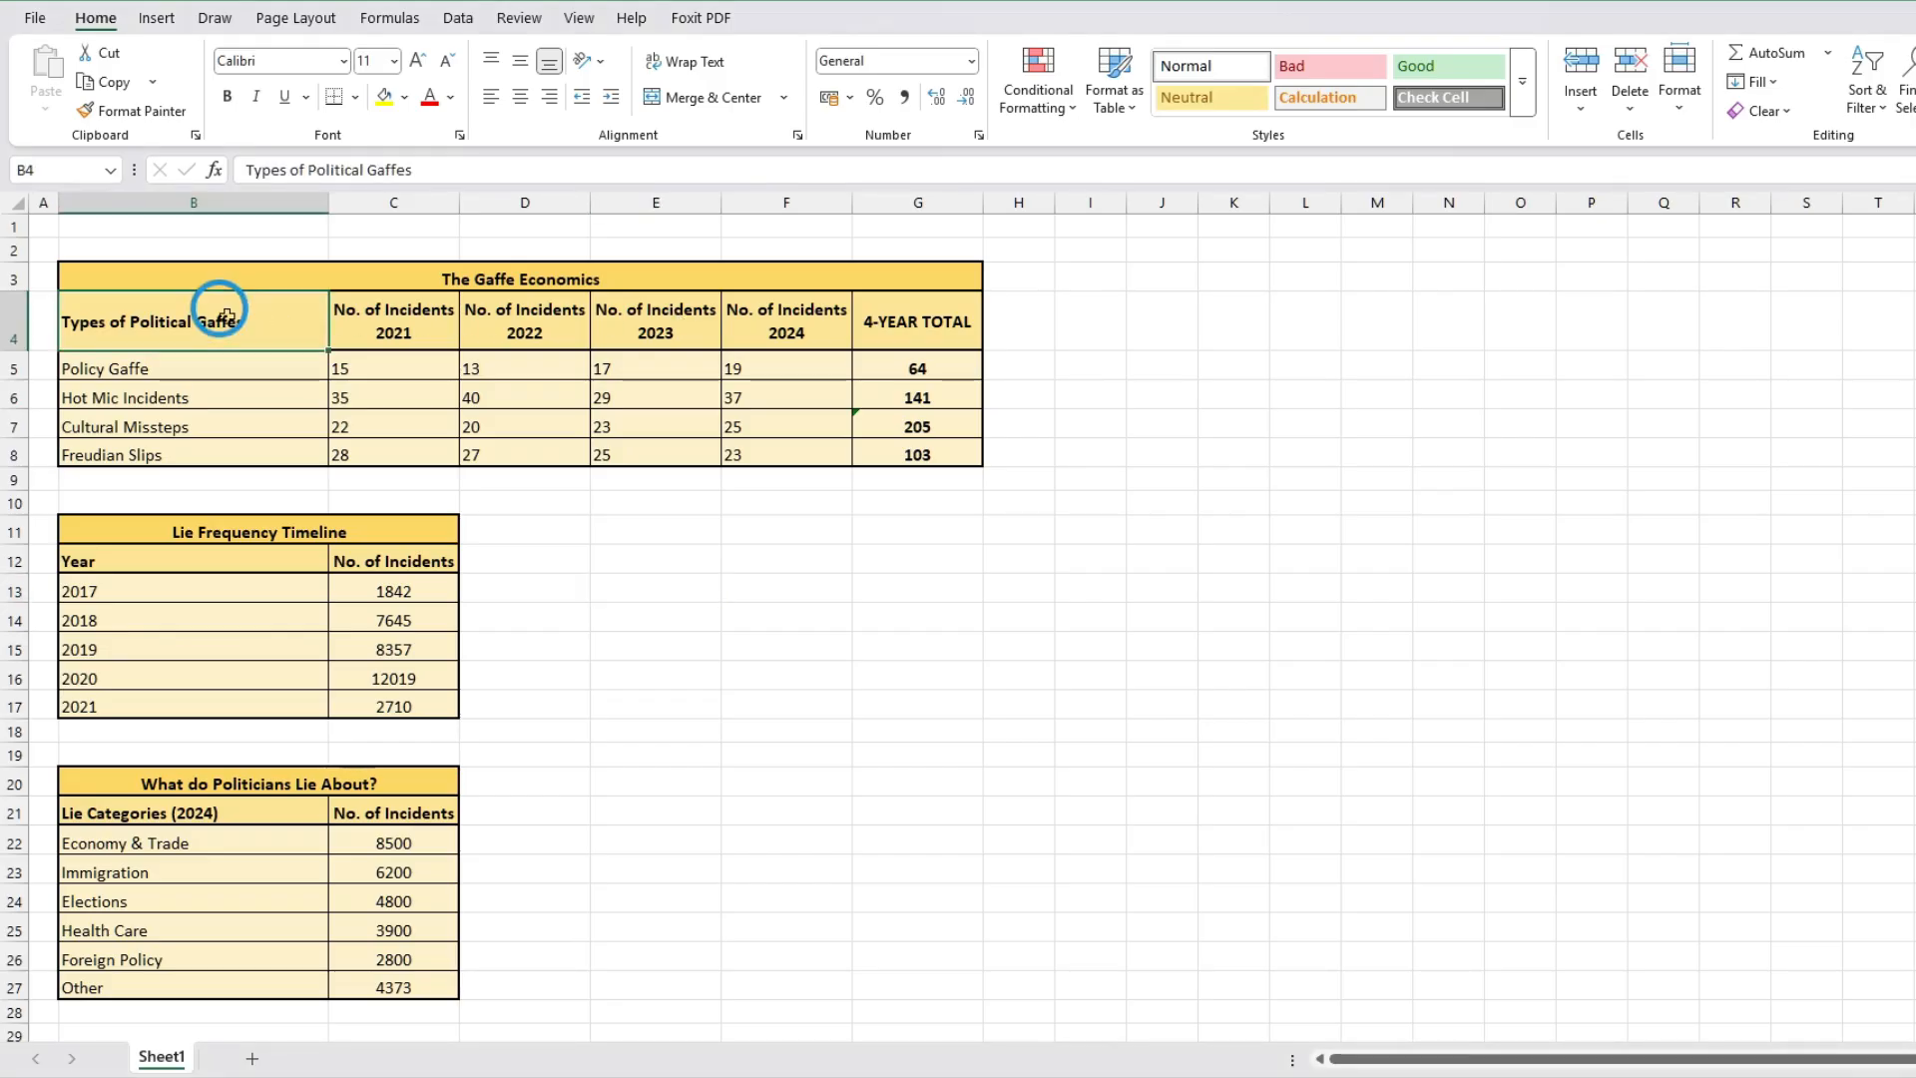
pyautogui.moveTo(227, 318)
pyautogui.mouseDown()
pyautogui.moveTo(359, 368)
pyautogui.moveTo(702, 386)
pyautogui.moveTo(772, 446)
pyautogui.moveTo(914, 450)
pyautogui.moveTo(821, 449)
pyautogui.moveTo(836, 454)
pyautogui.mouseUp()
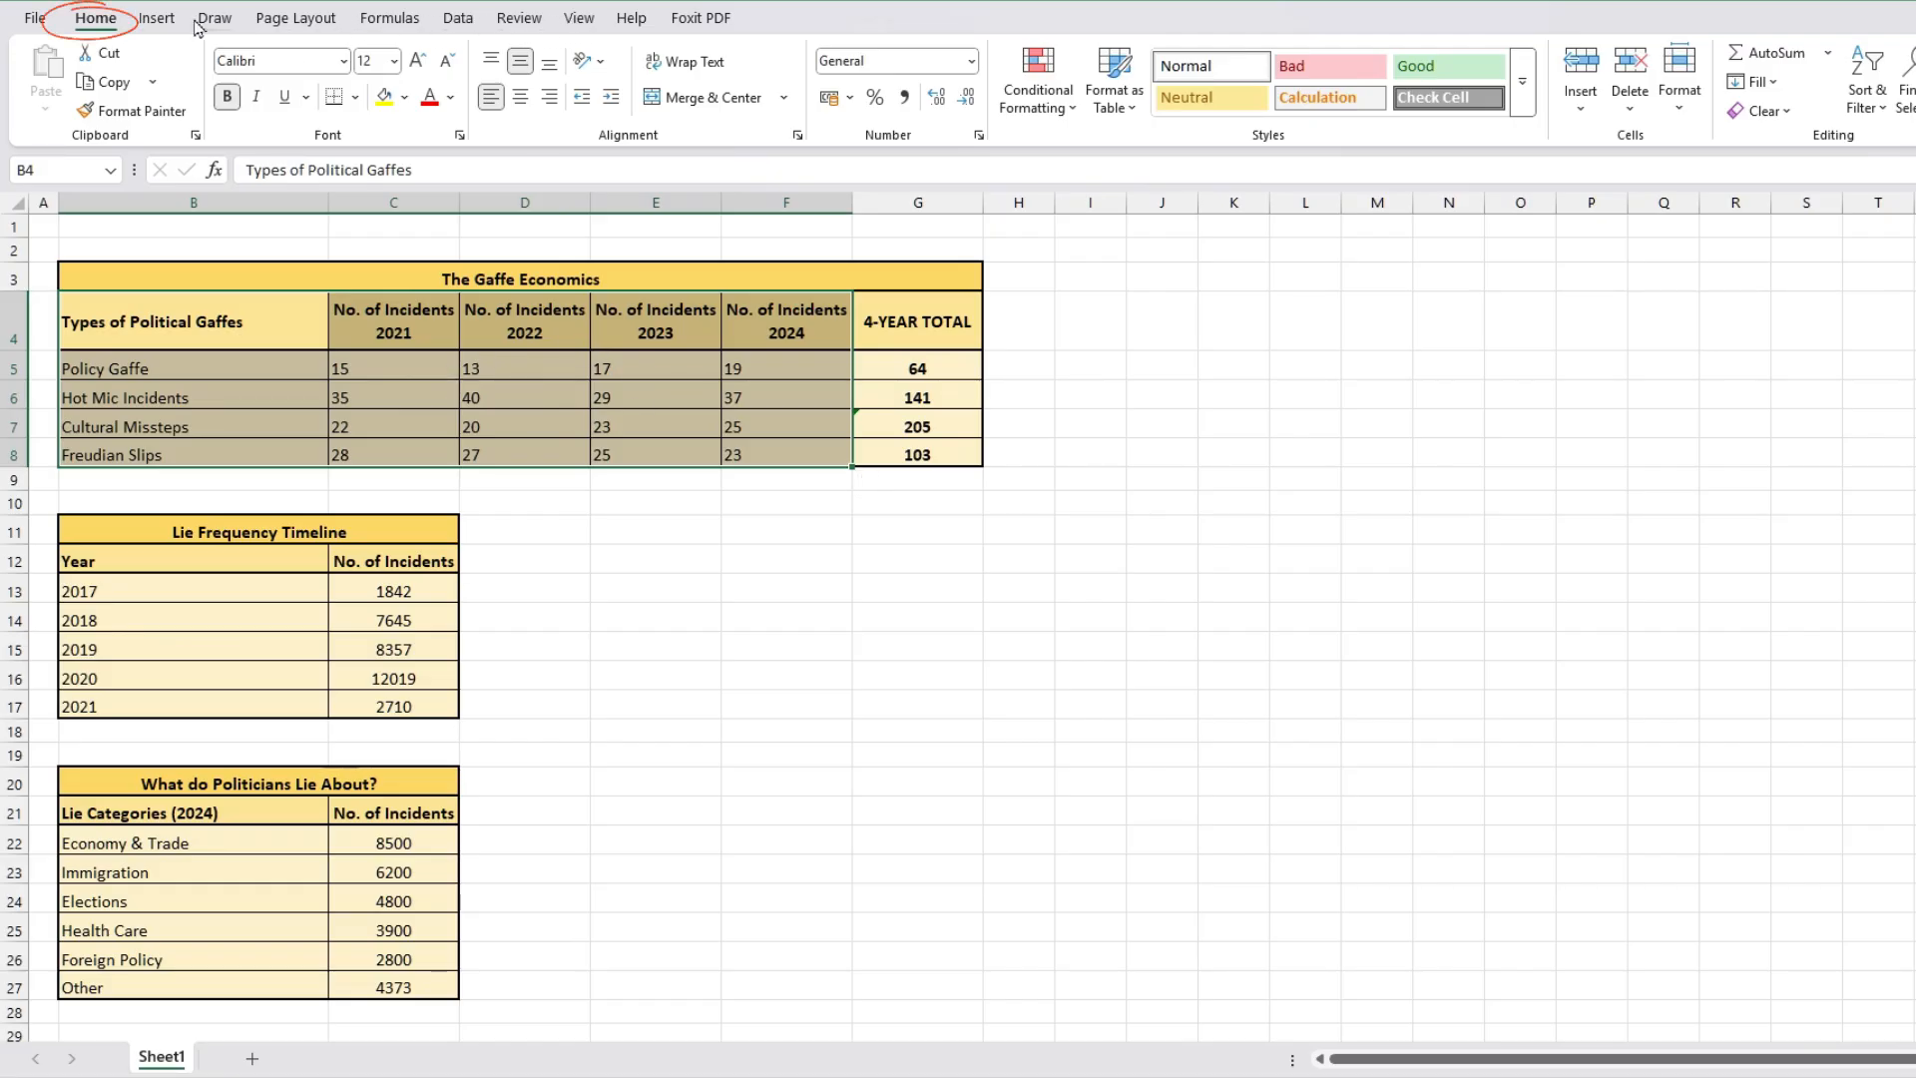
pyautogui.click(155, 20)
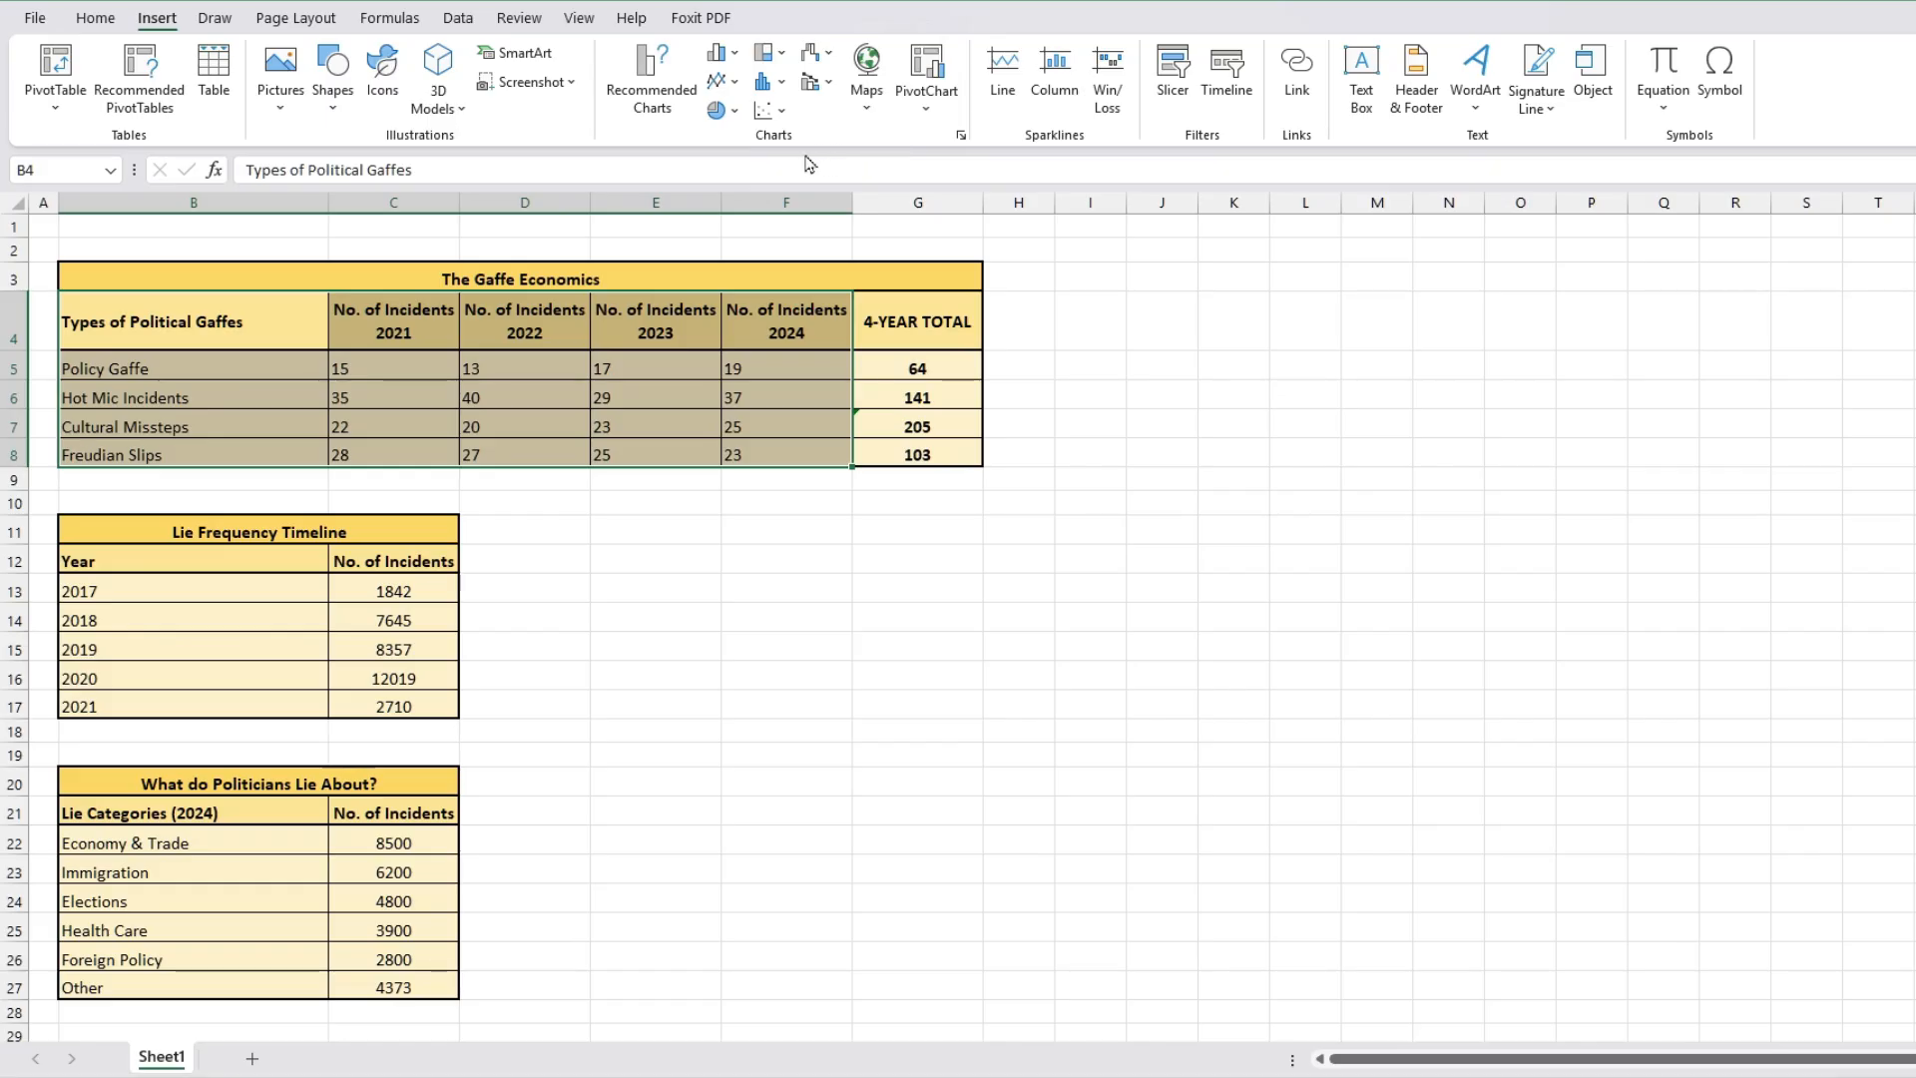
pyautogui.click(962, 138)
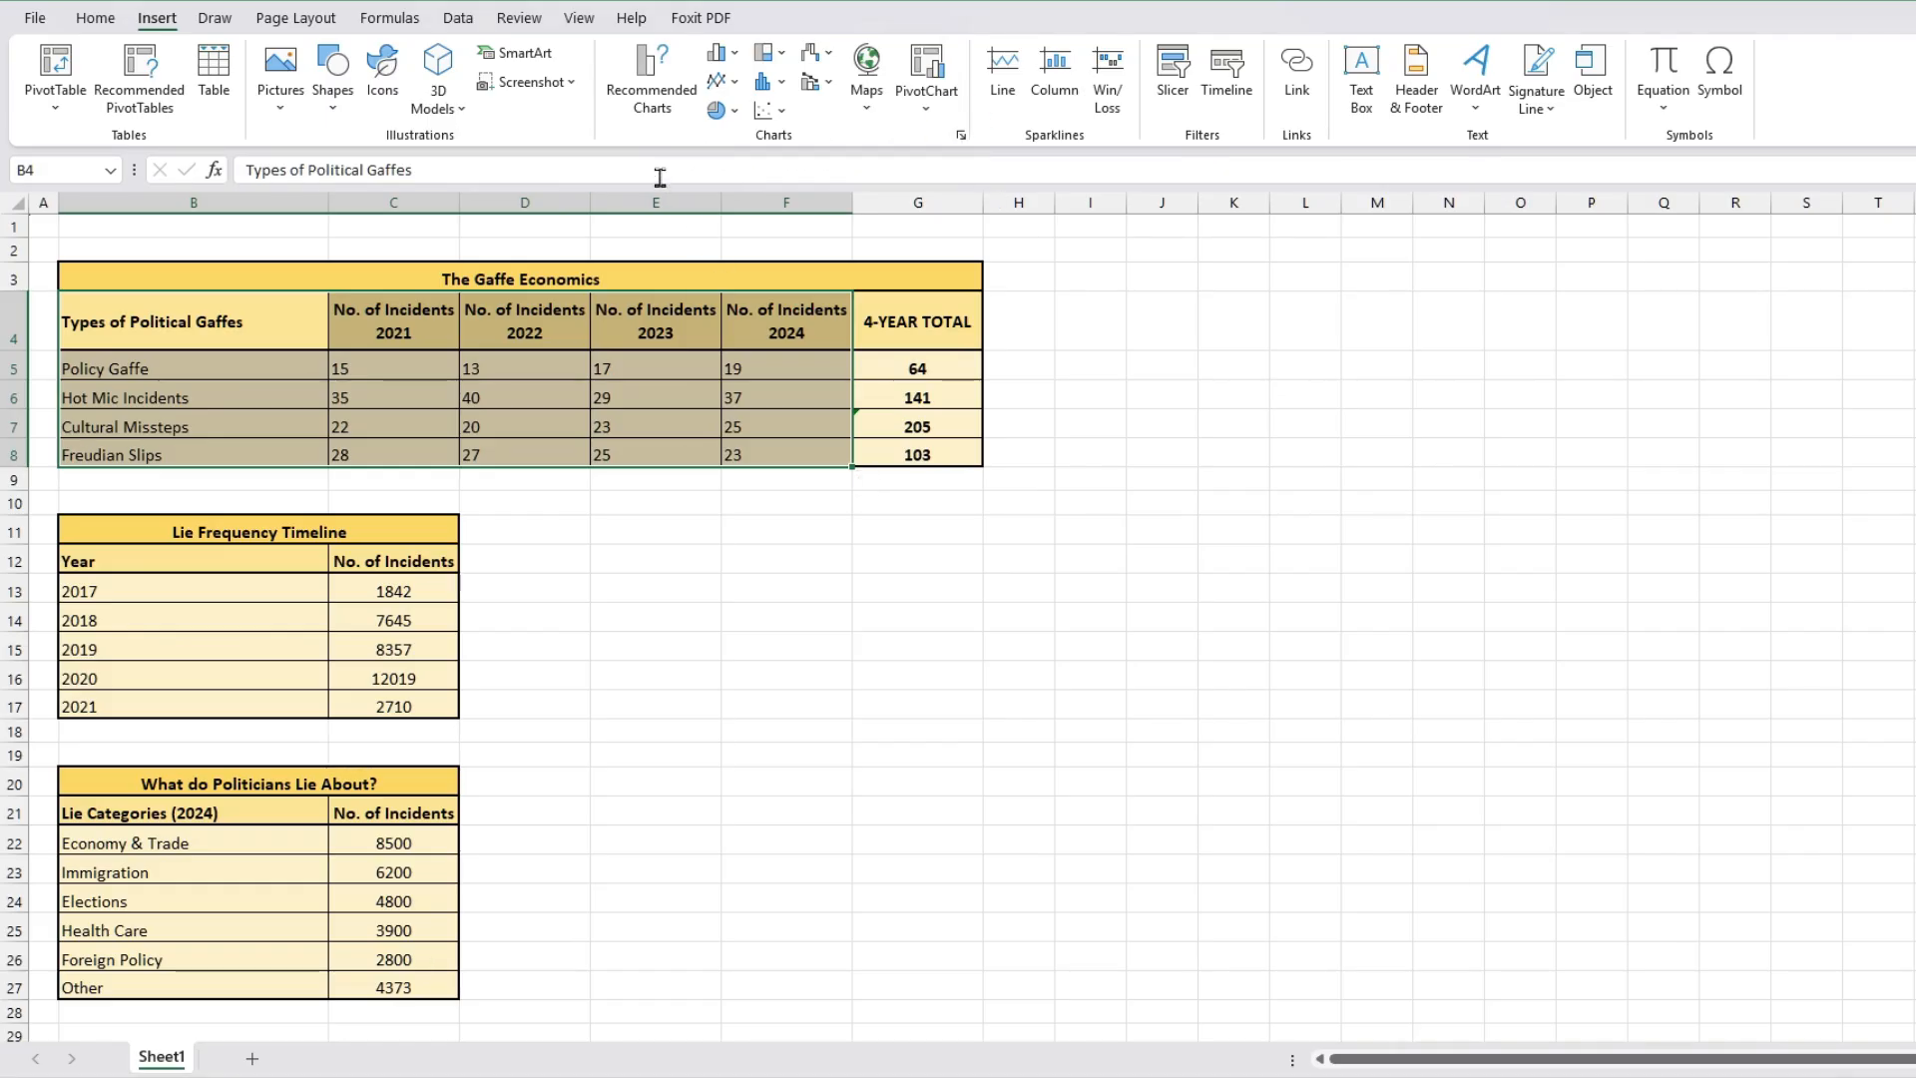
pyautogui.click(667, 82)
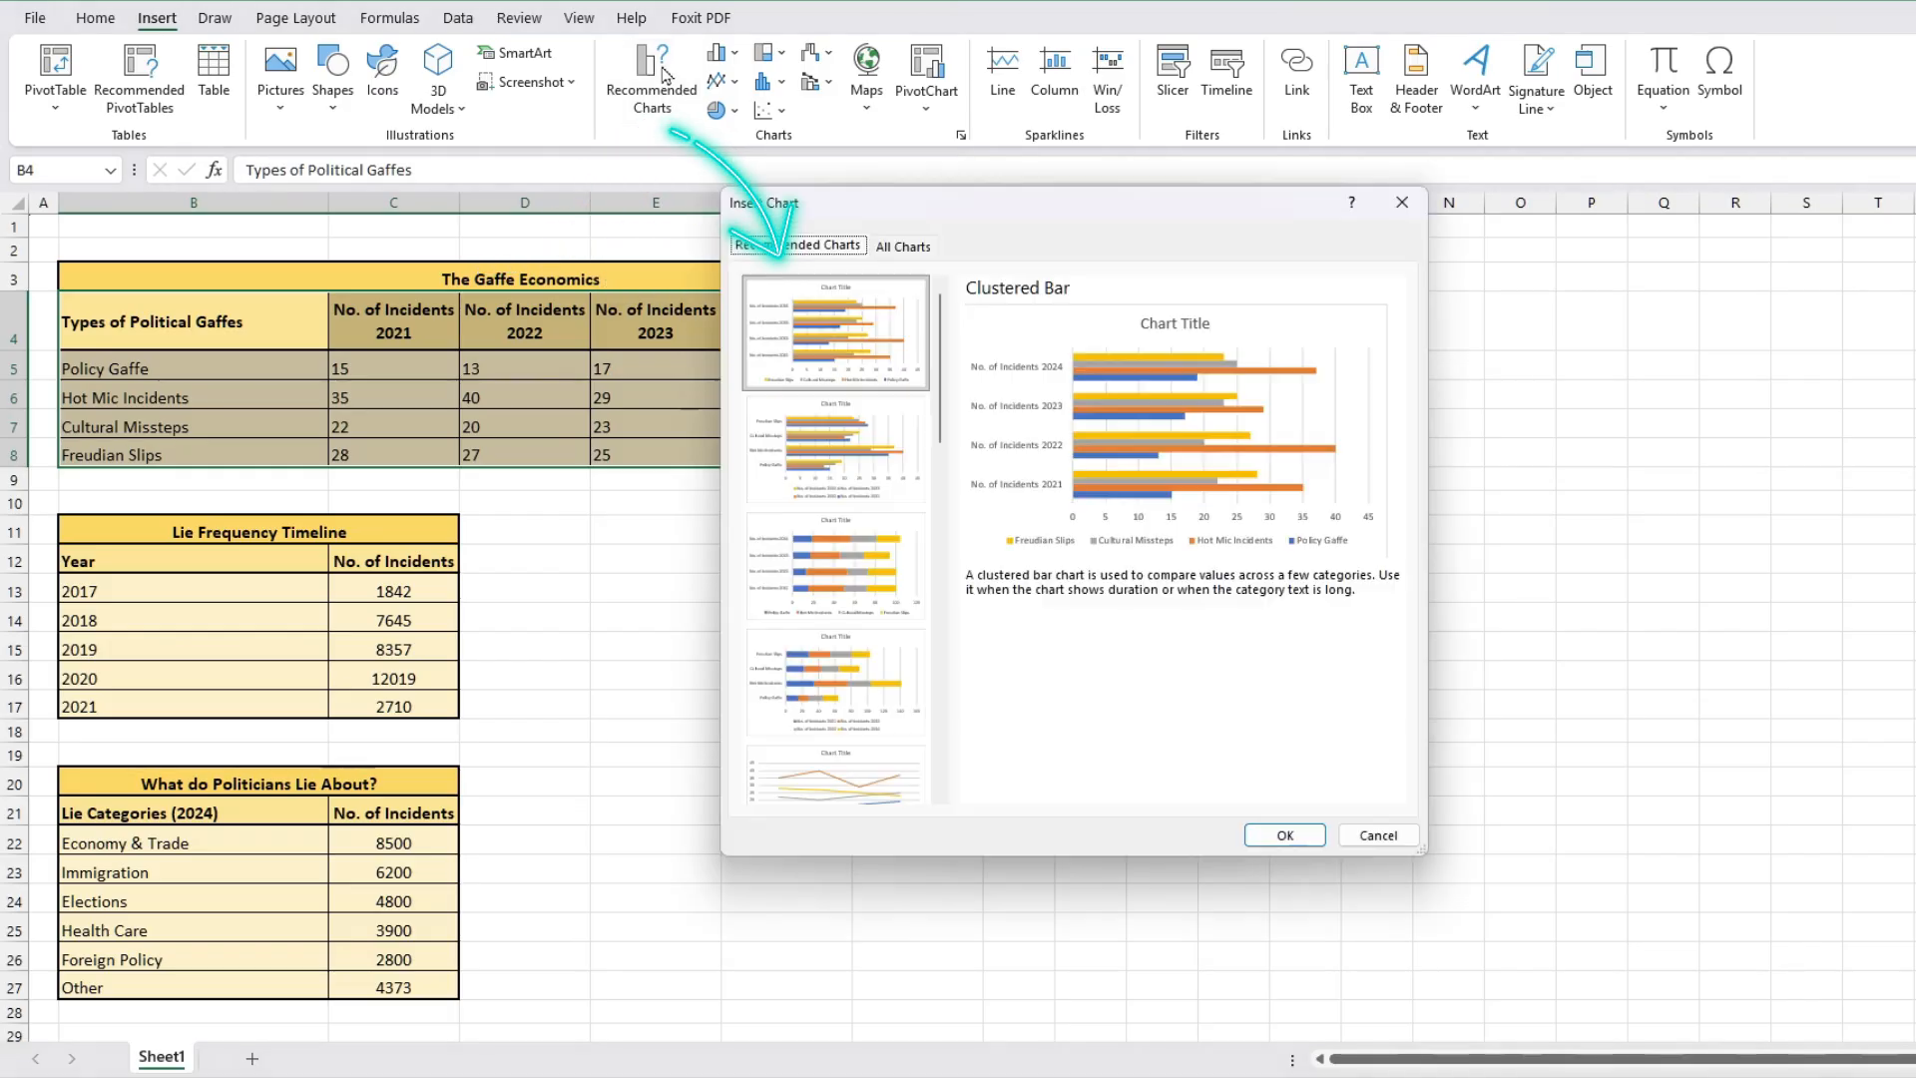
pyautogui.click(847, 444)
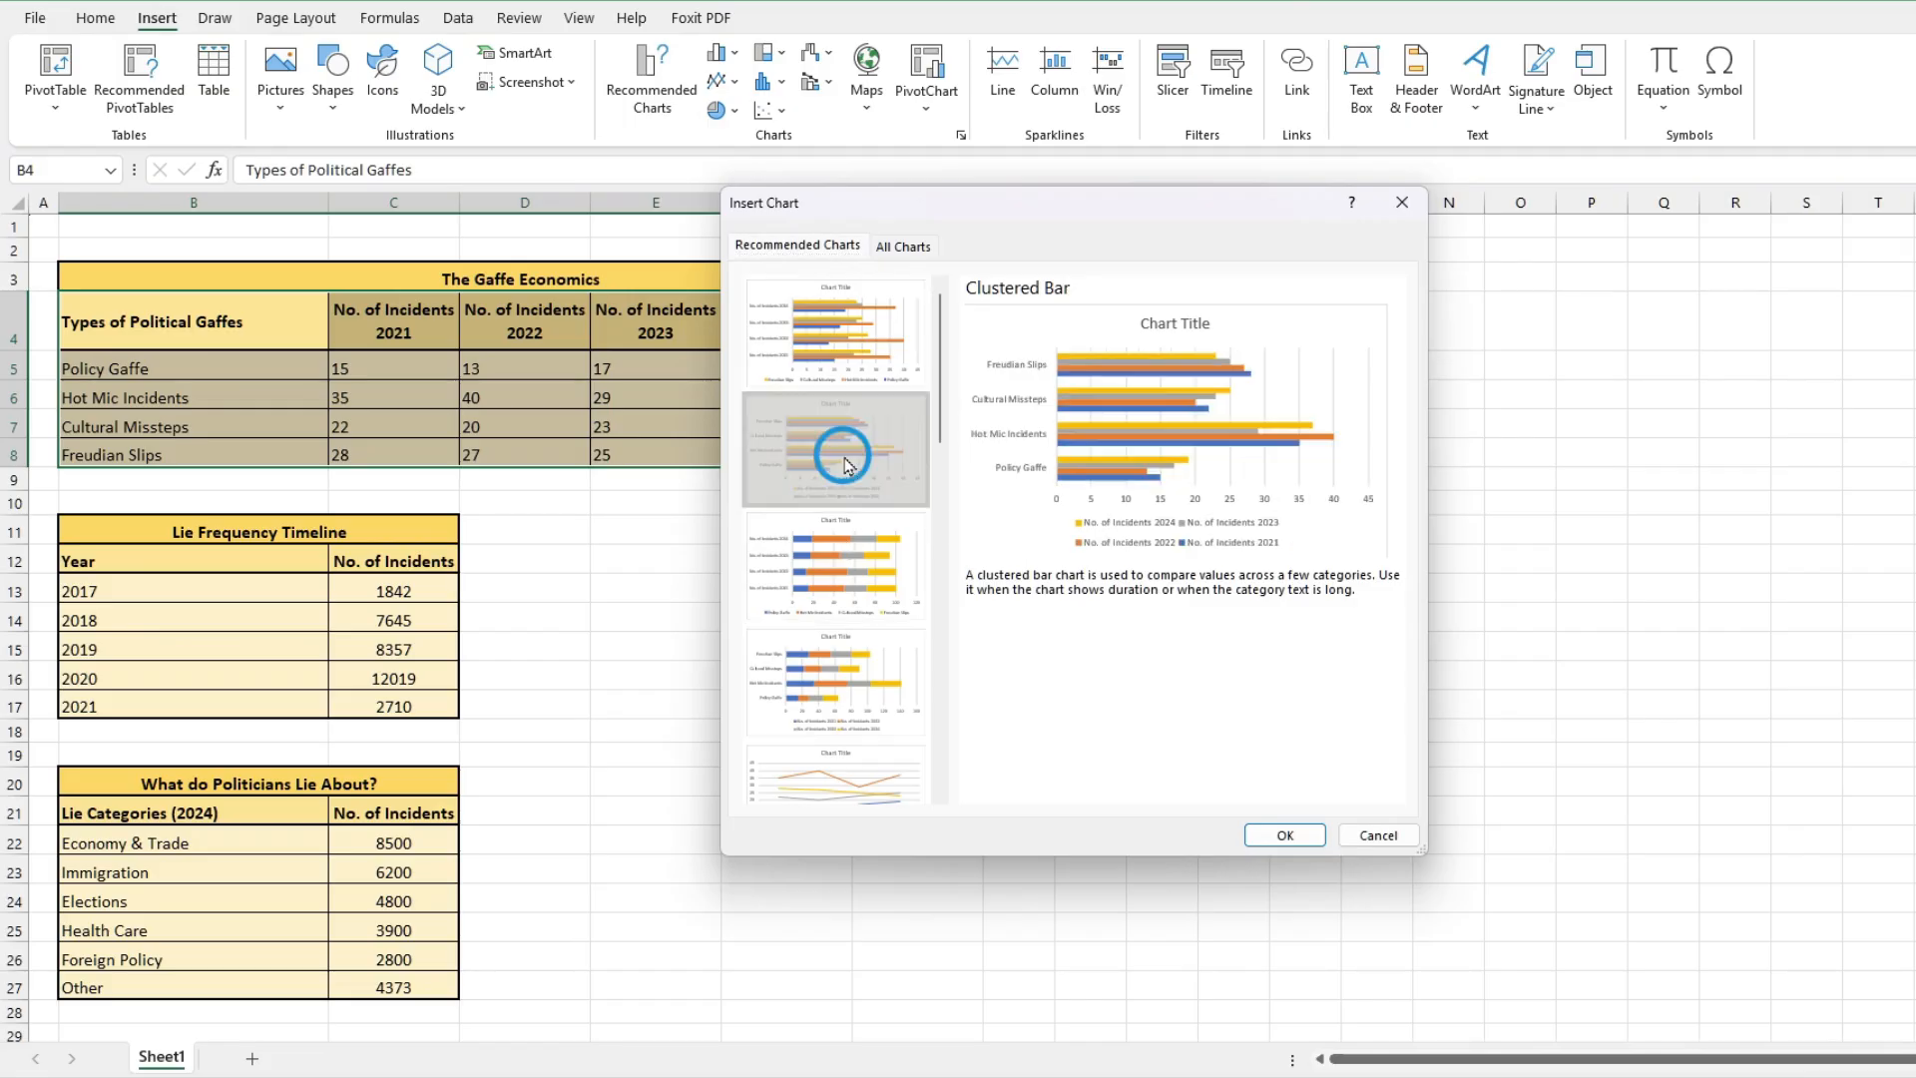
pyautogui.click(845, 567)
pyautogui.click(845, 684)
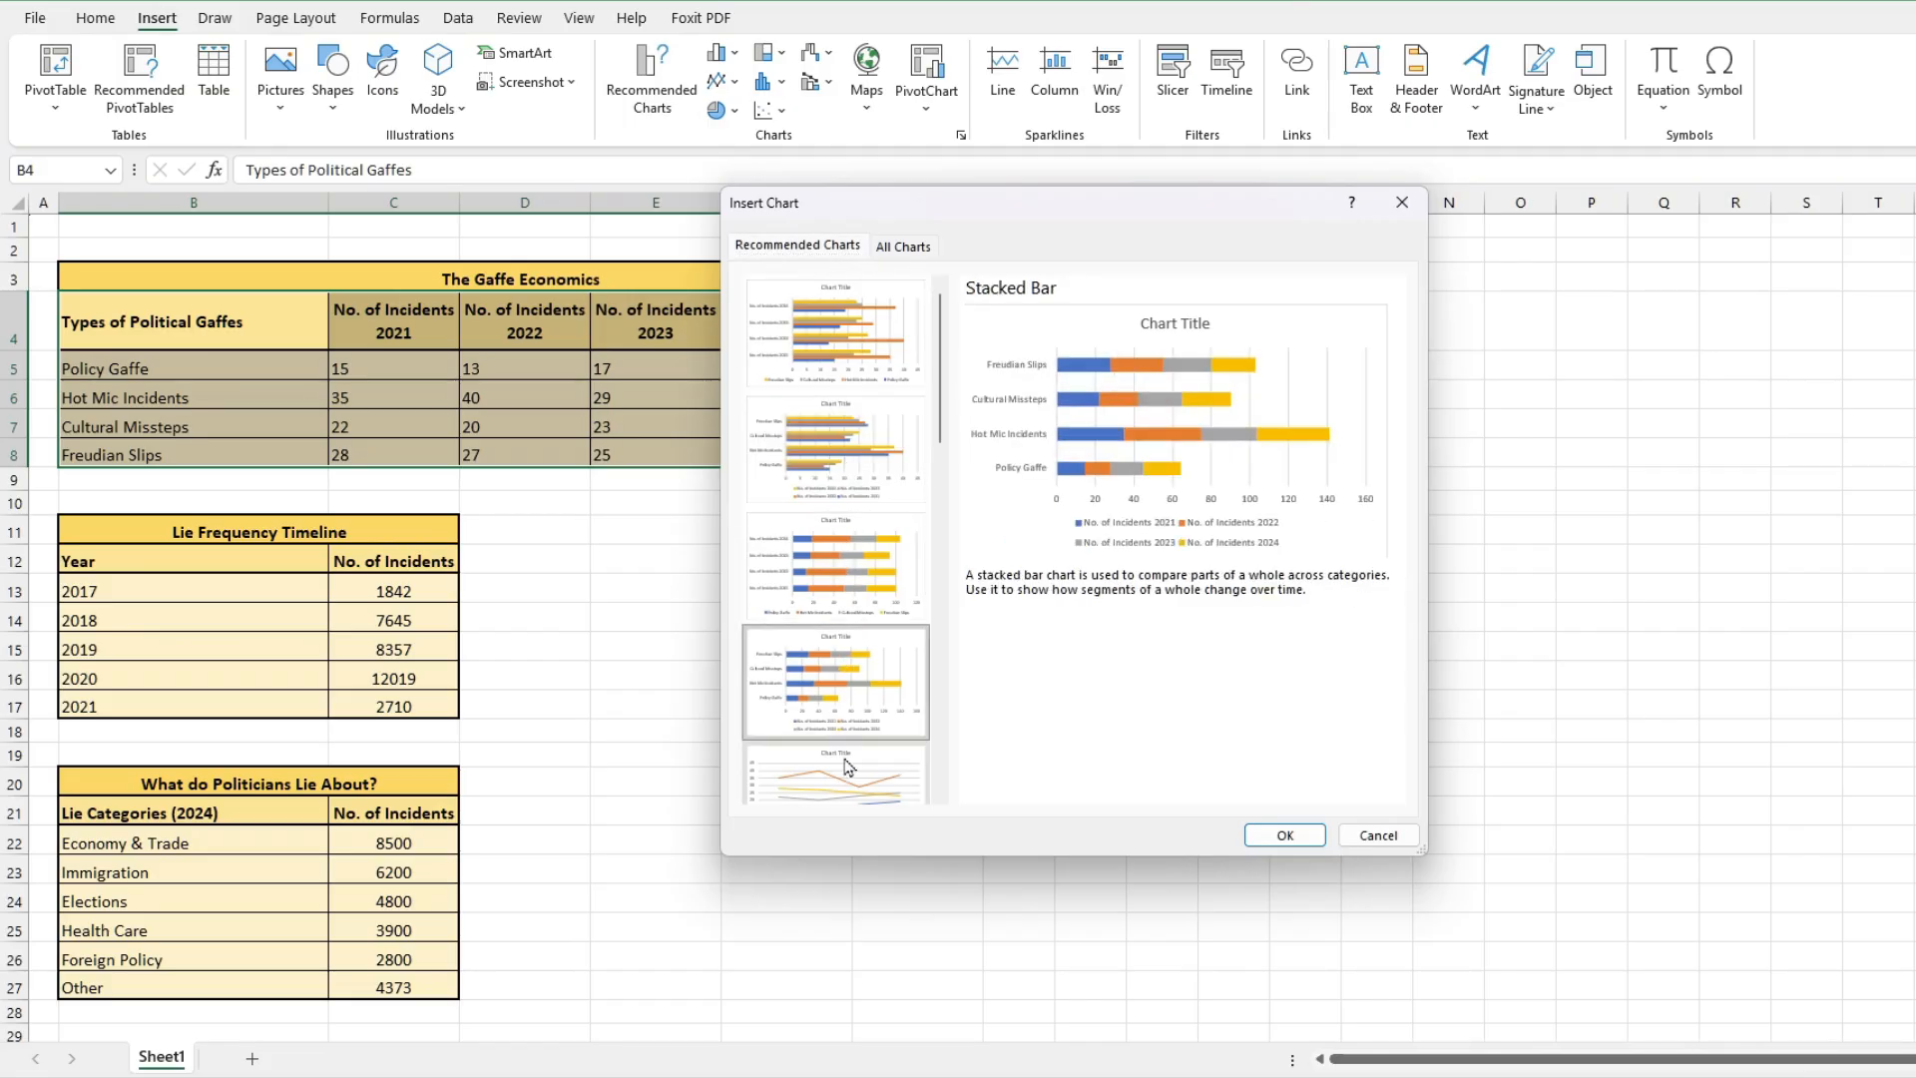
pyautogui.click(850, 770)
pyautogui.click(844, 689)
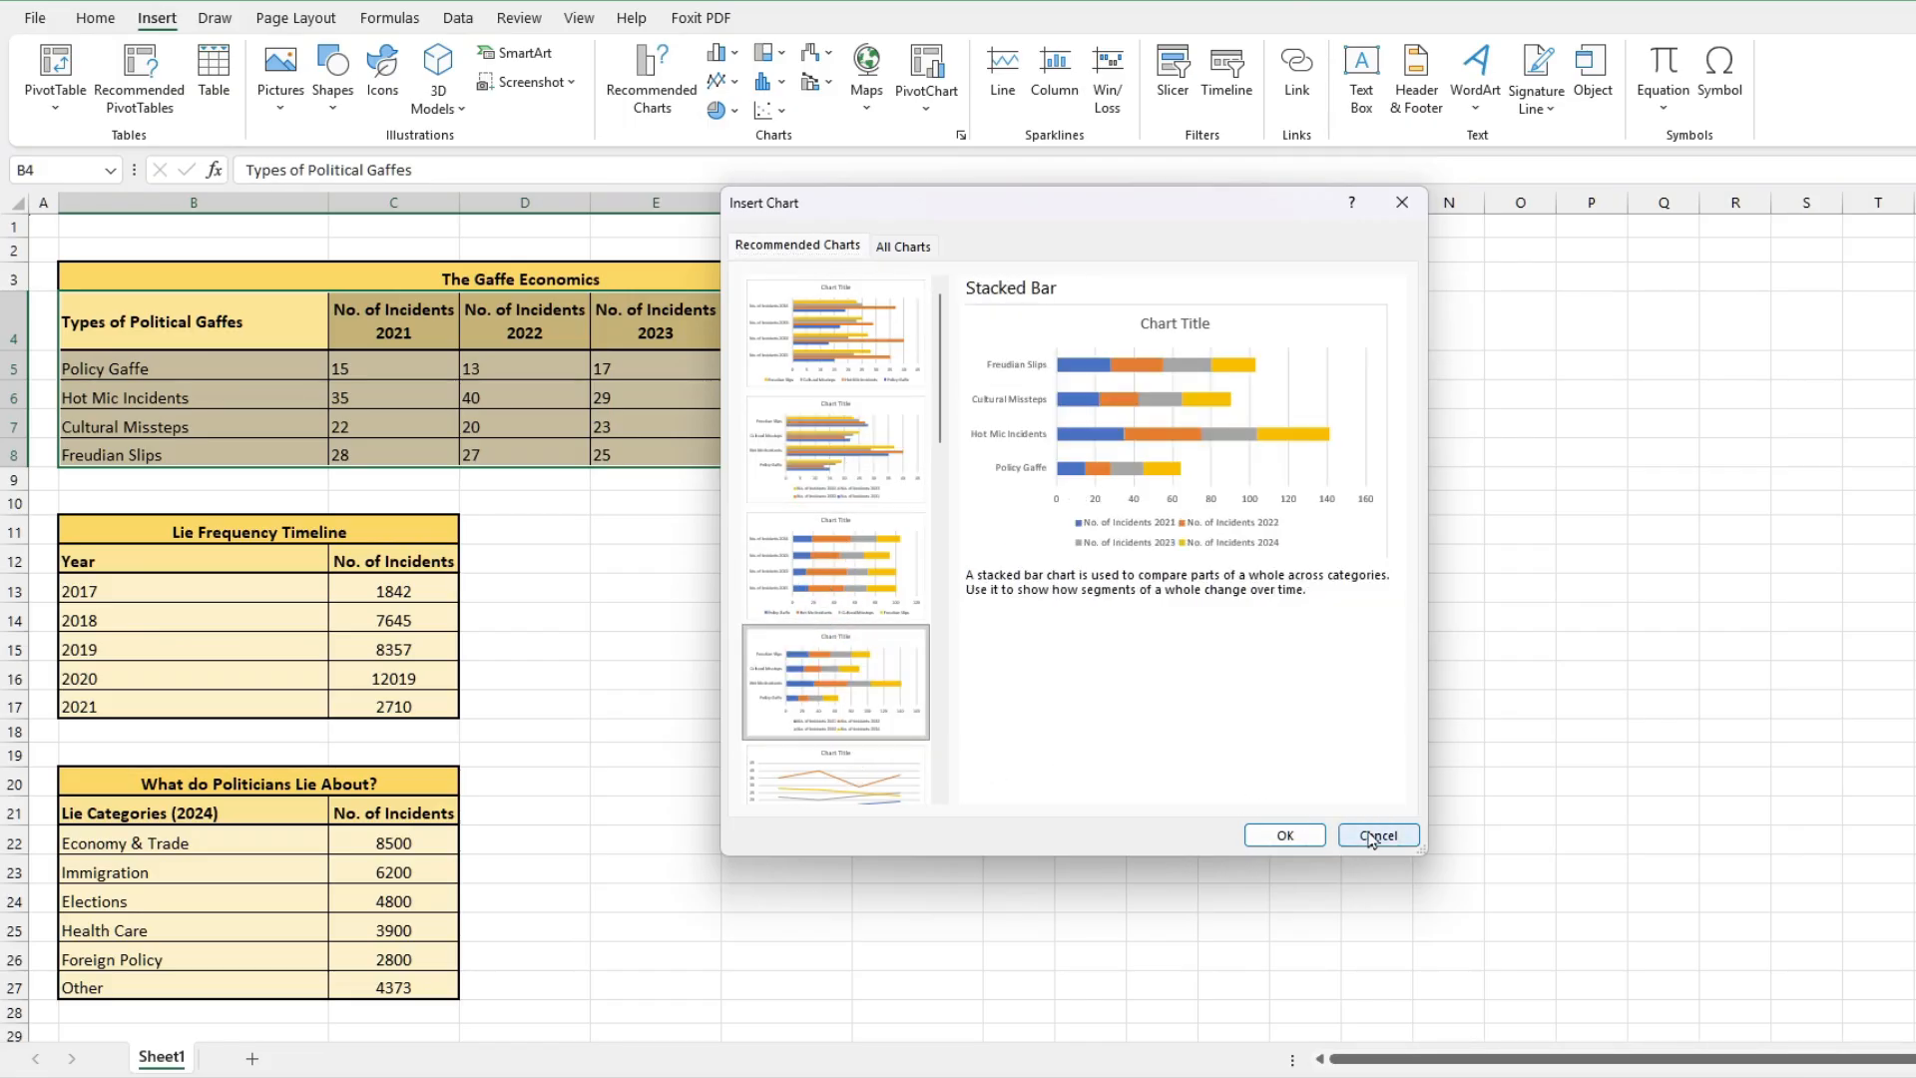
pyautogui.click(1373, 835)
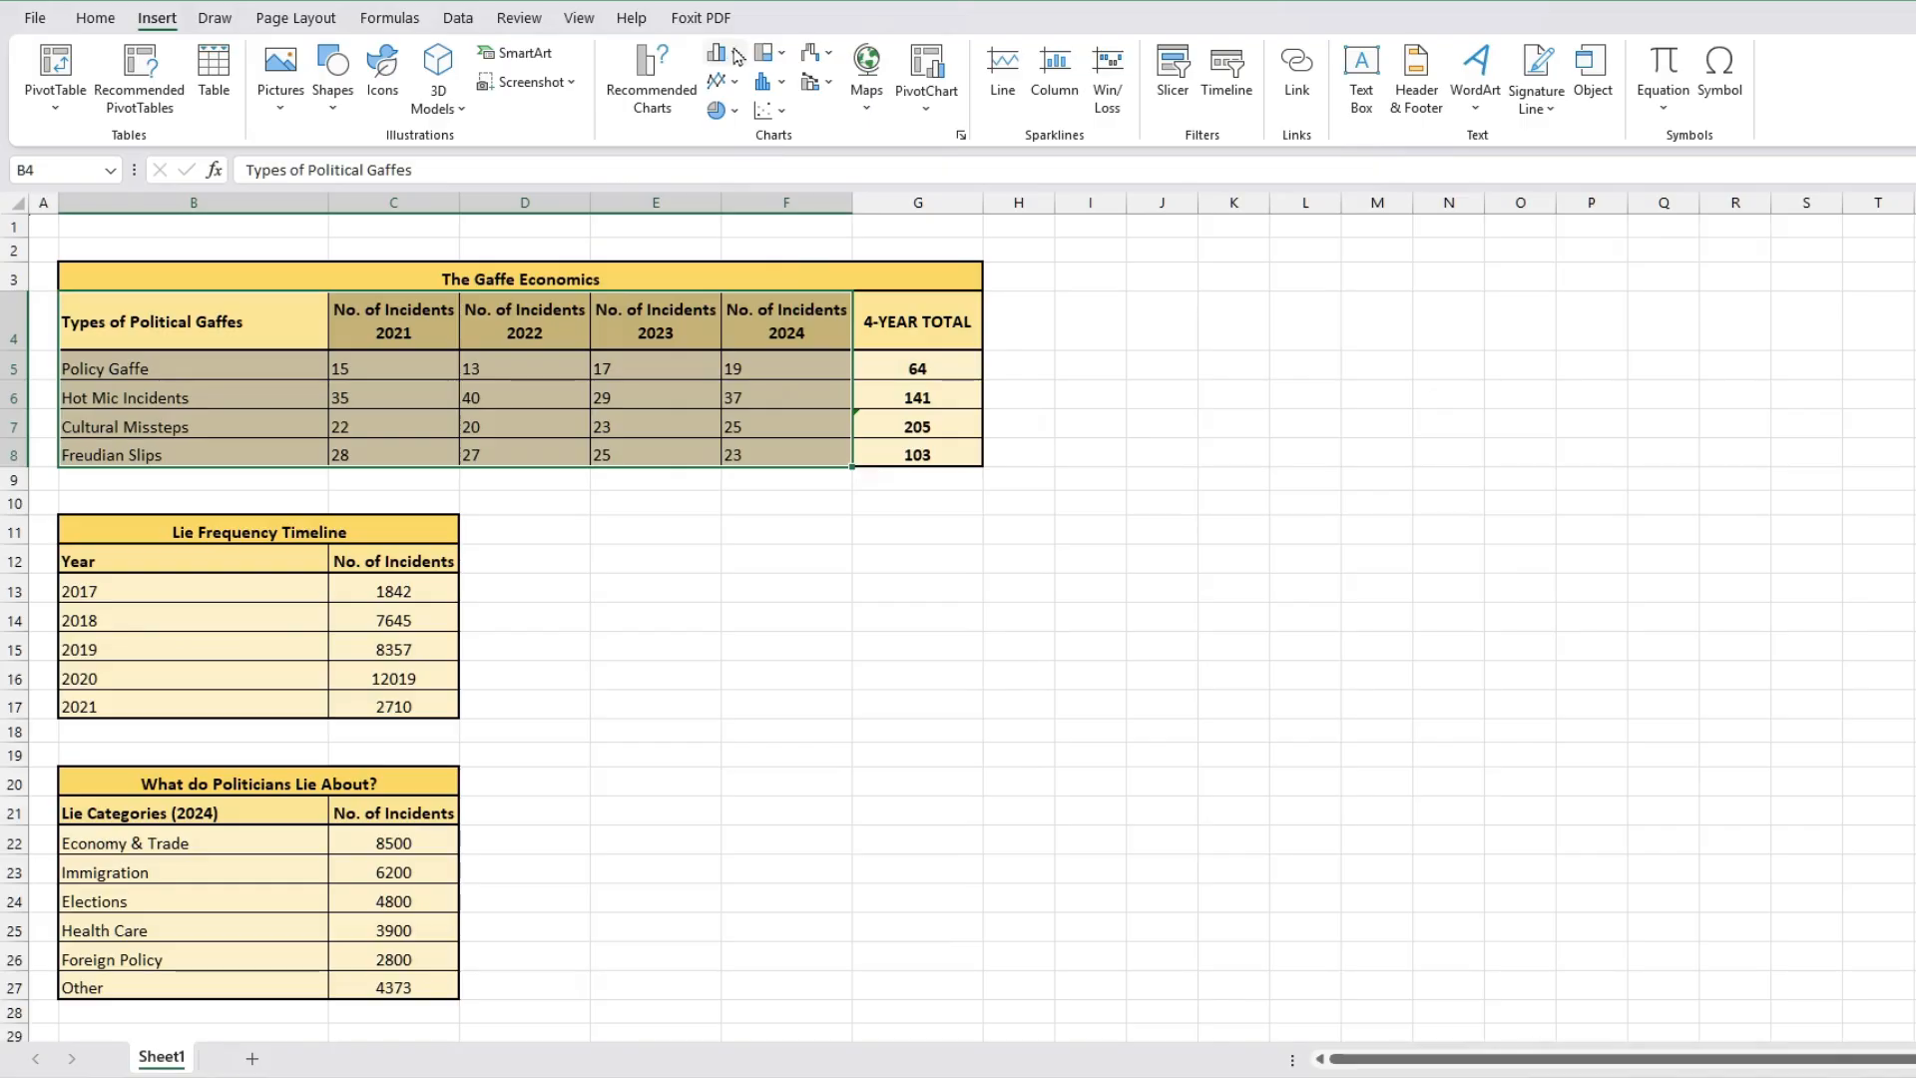
# Step: Insert a 3-D Area chart from the selected data and move it below the table
pyautogui.click(737, 55)
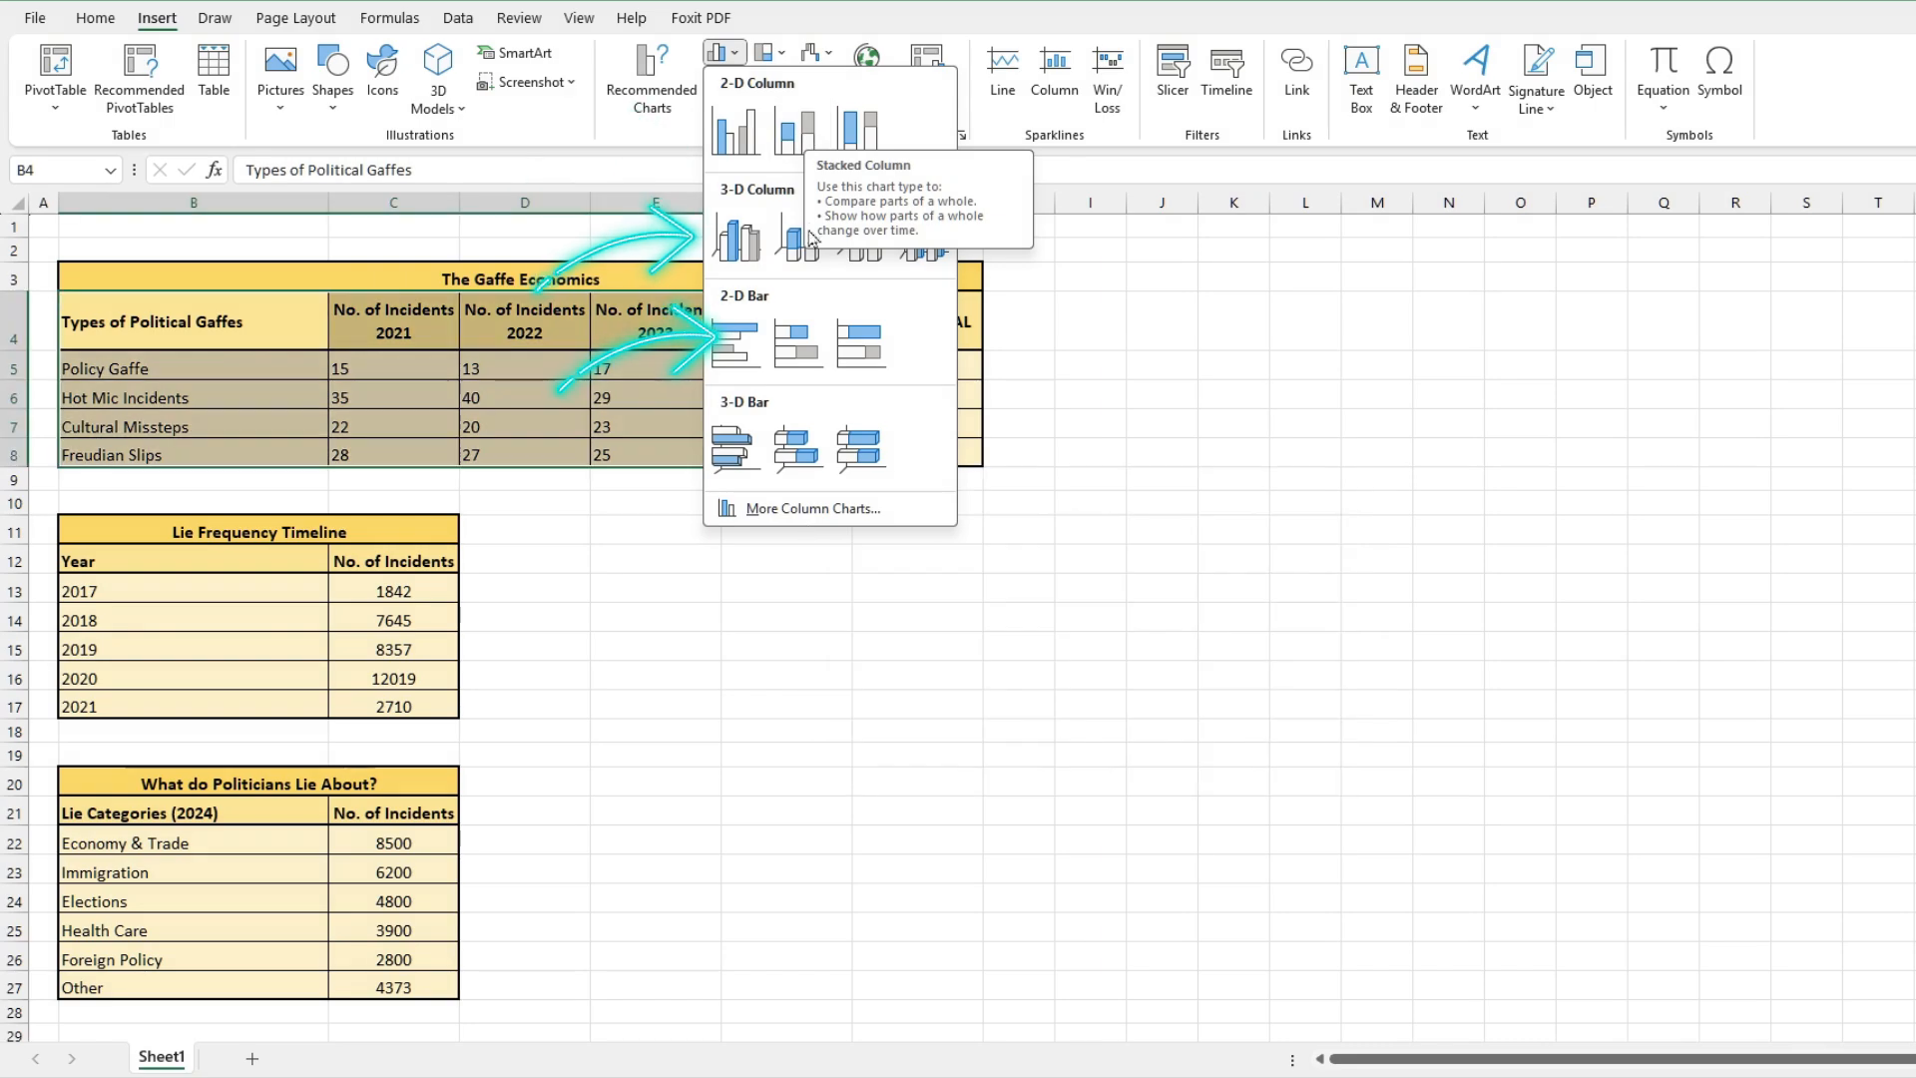
pyautogui.press('Escape')
pyautogui.click(715, 80)
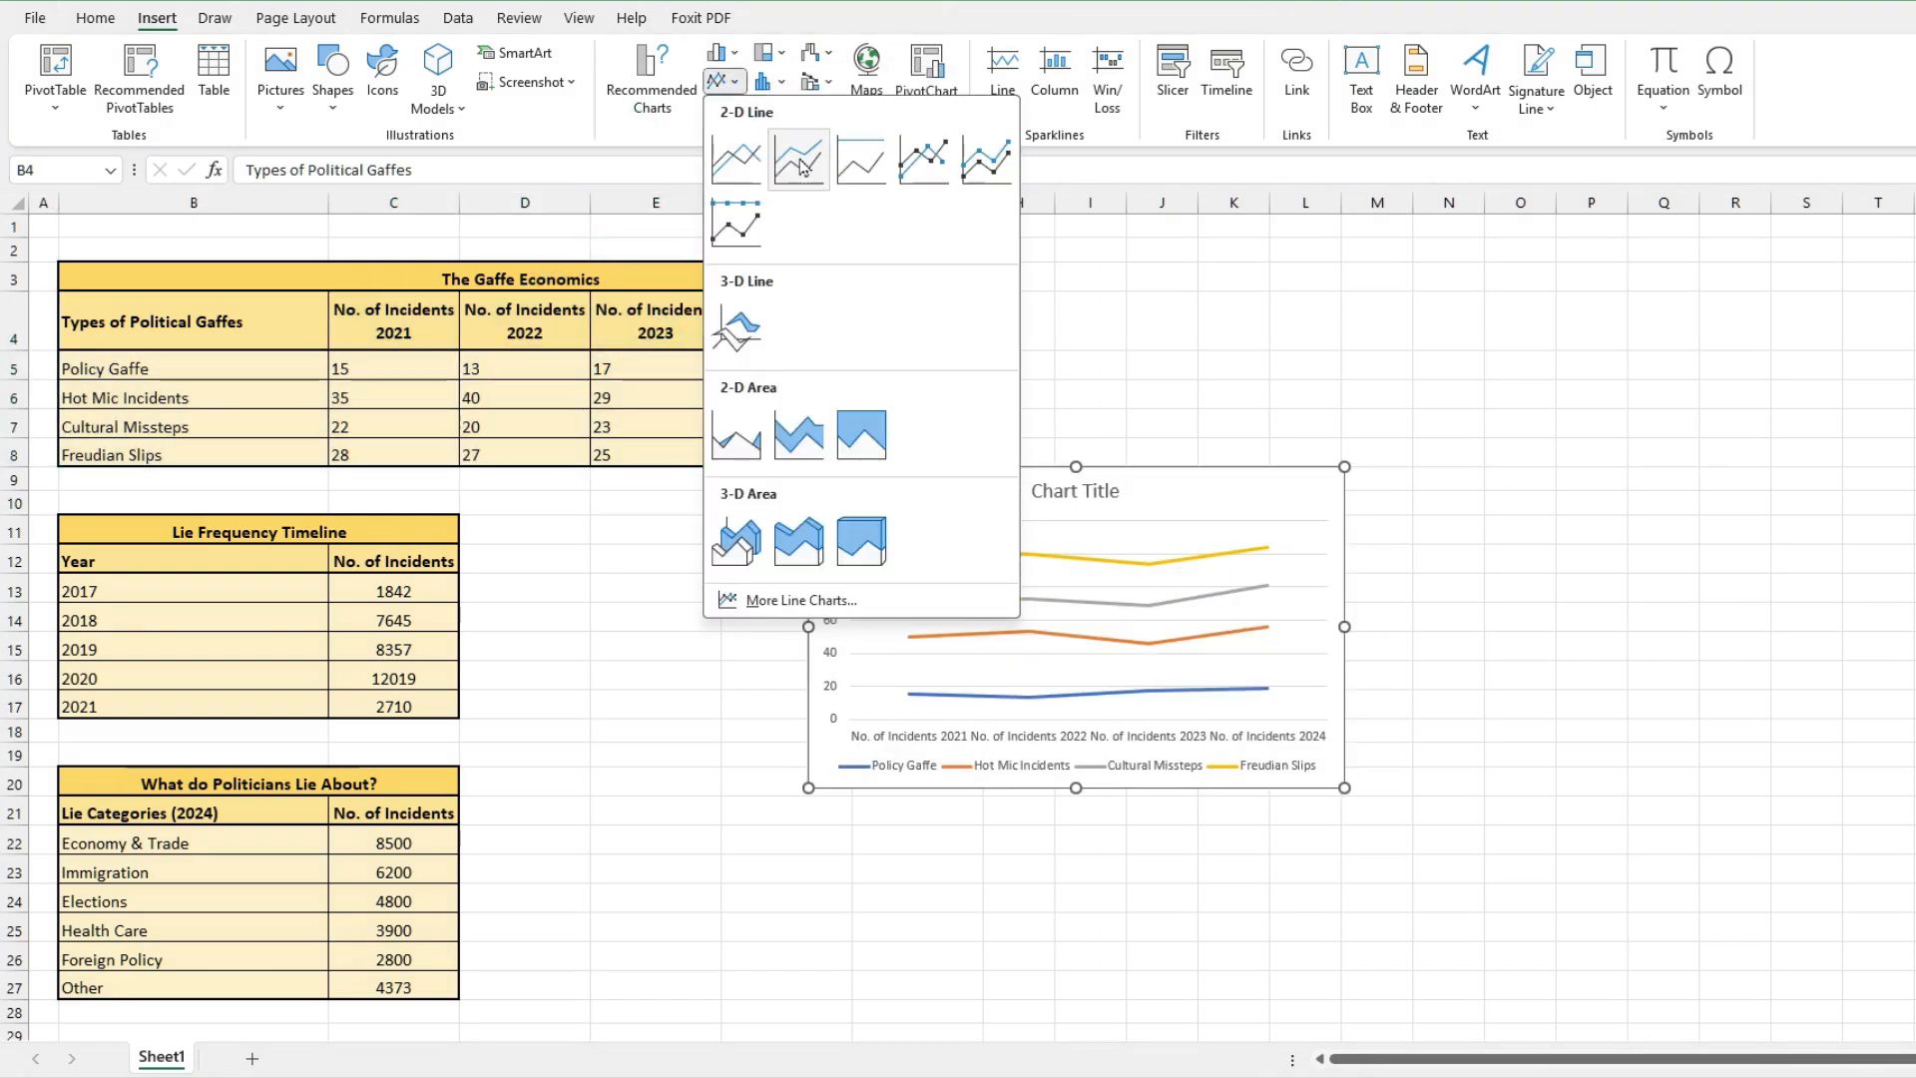
pyautogui.click(764, 80)
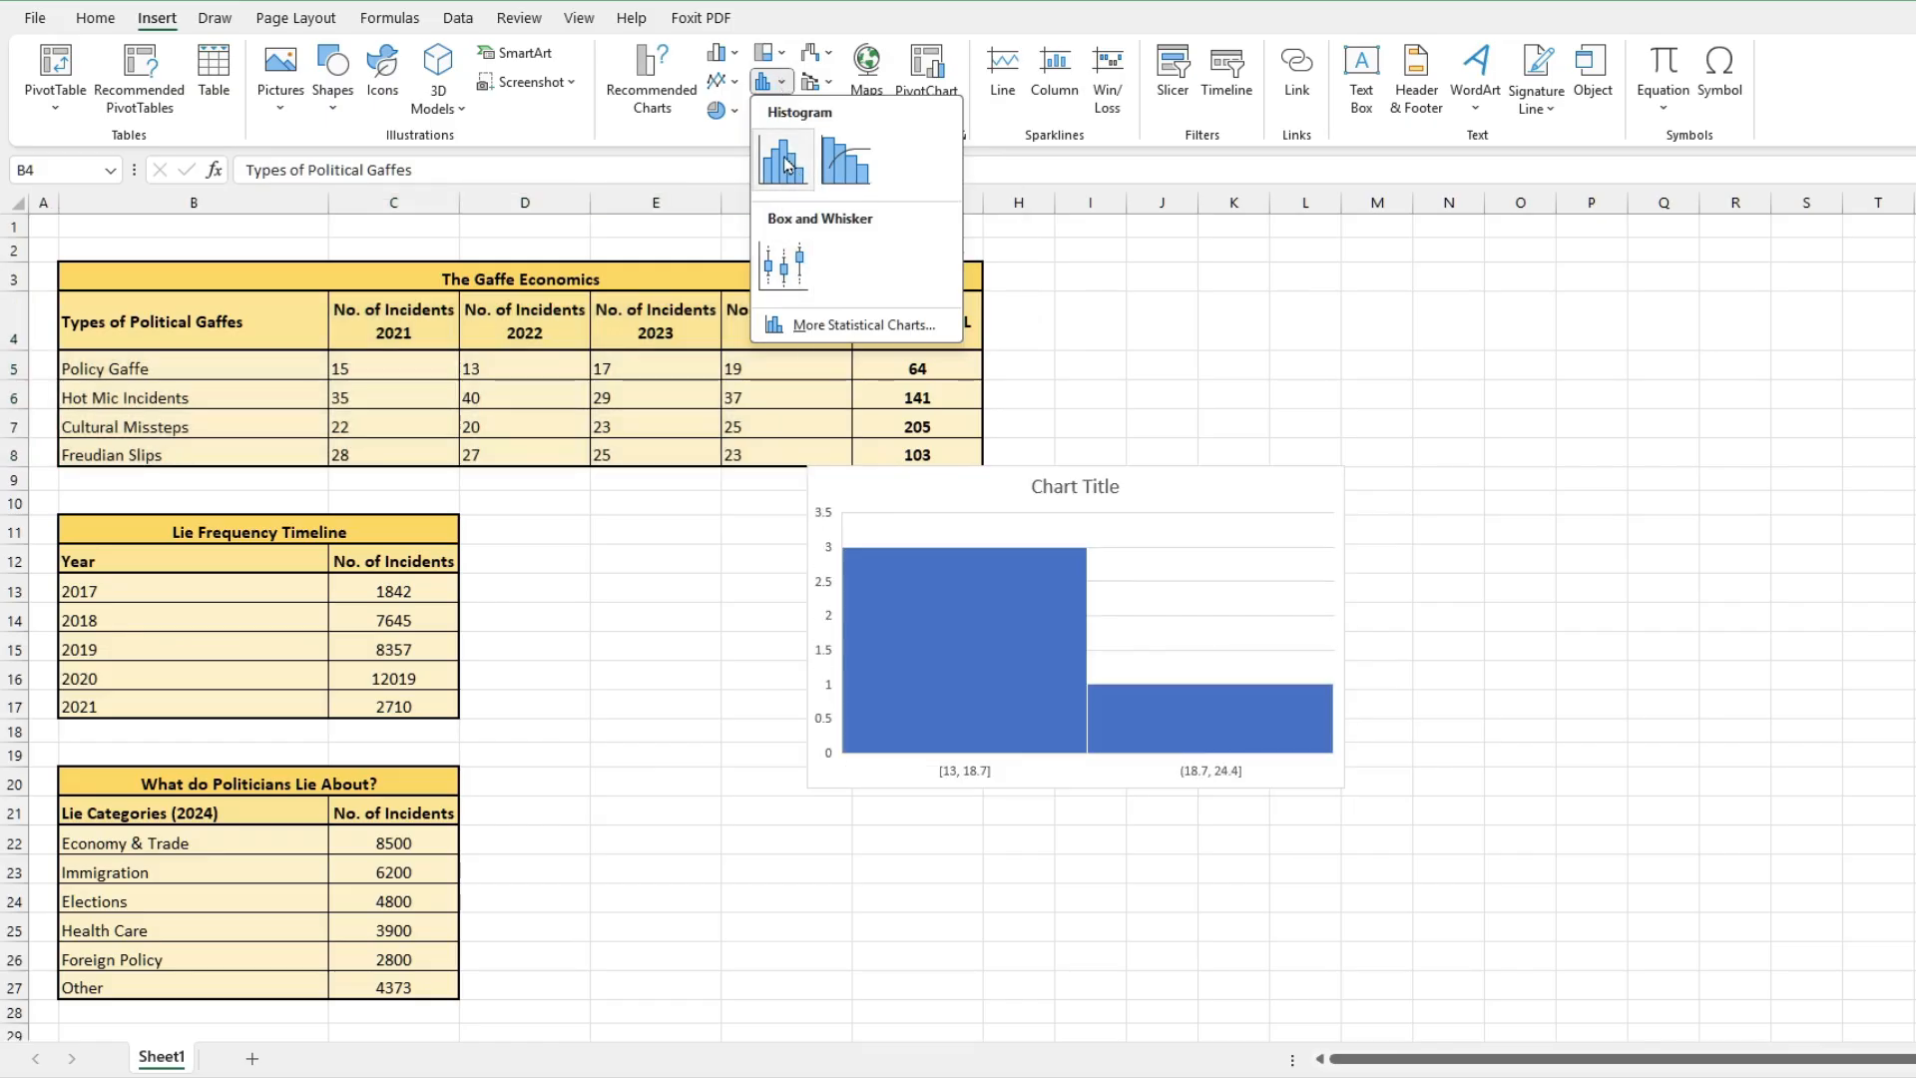
pyautogui.click(732, 84)
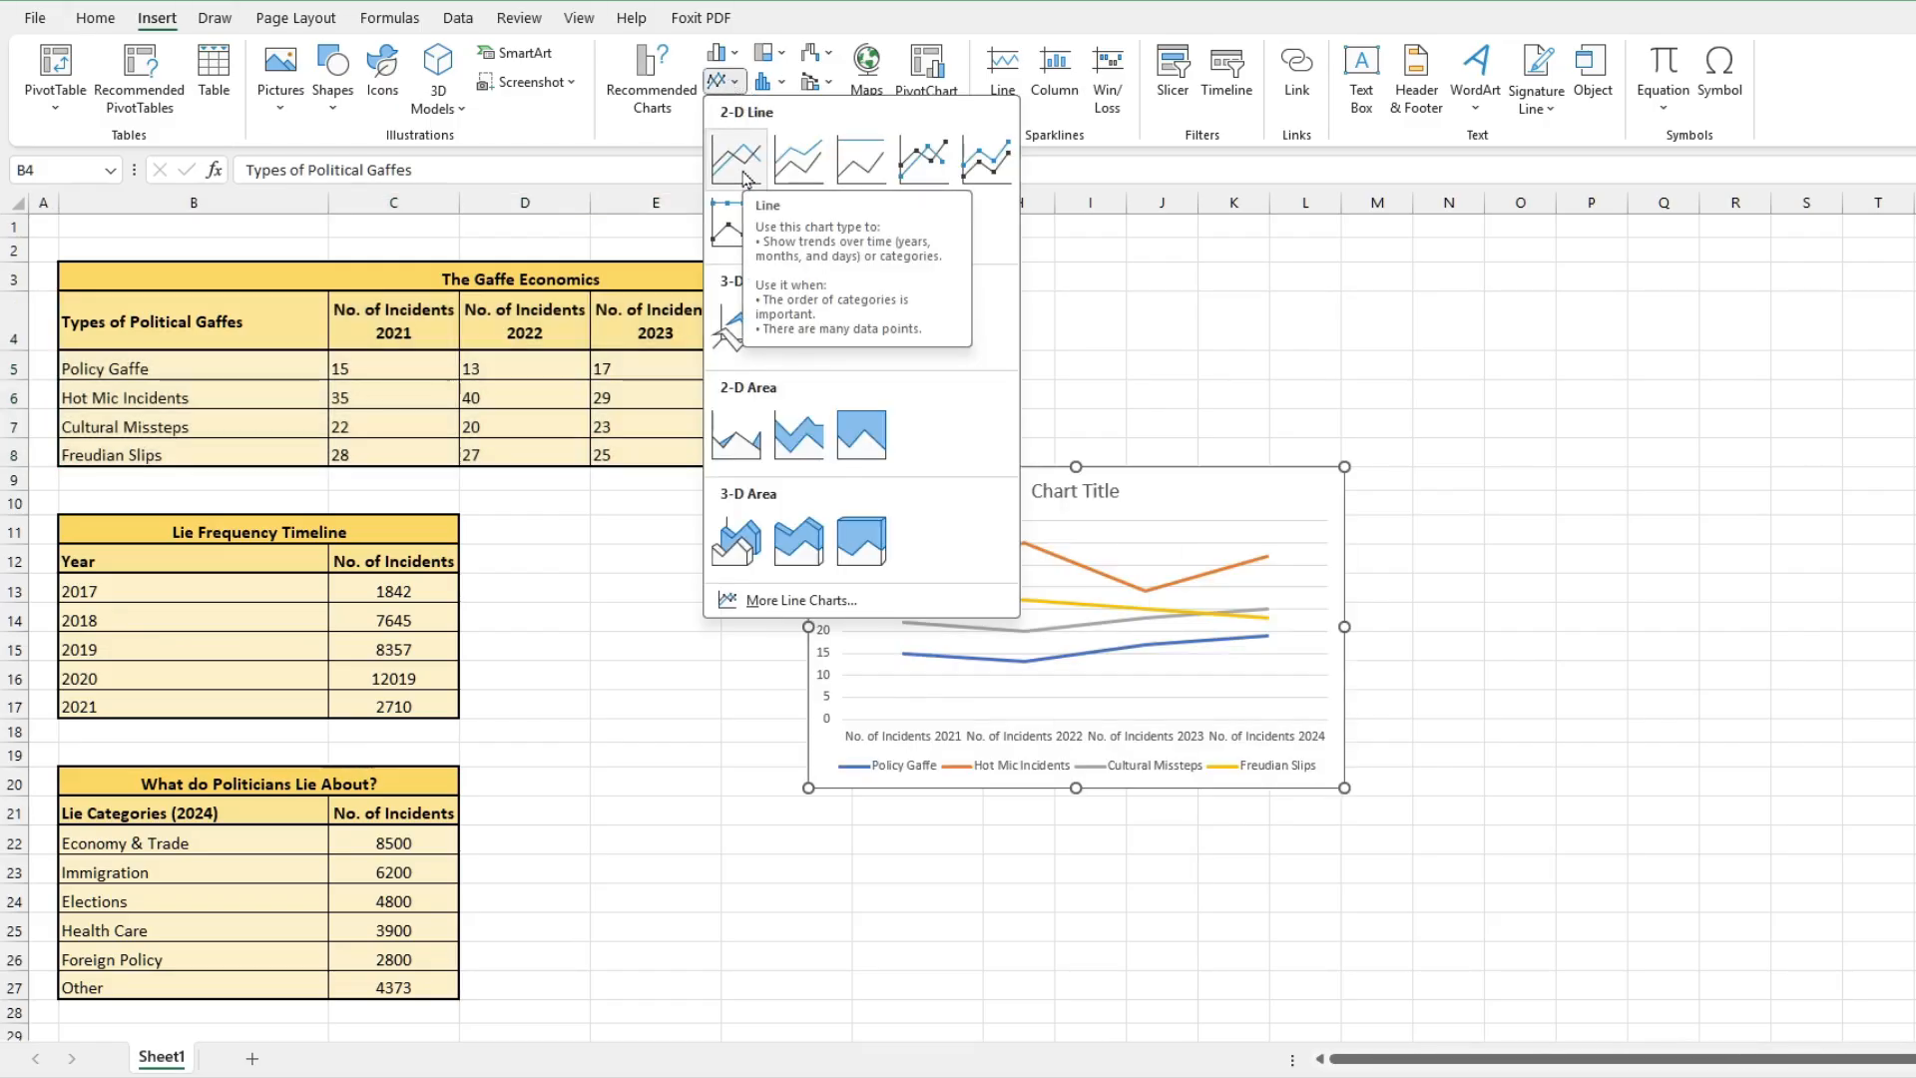
pyautogui.click(756, 552)
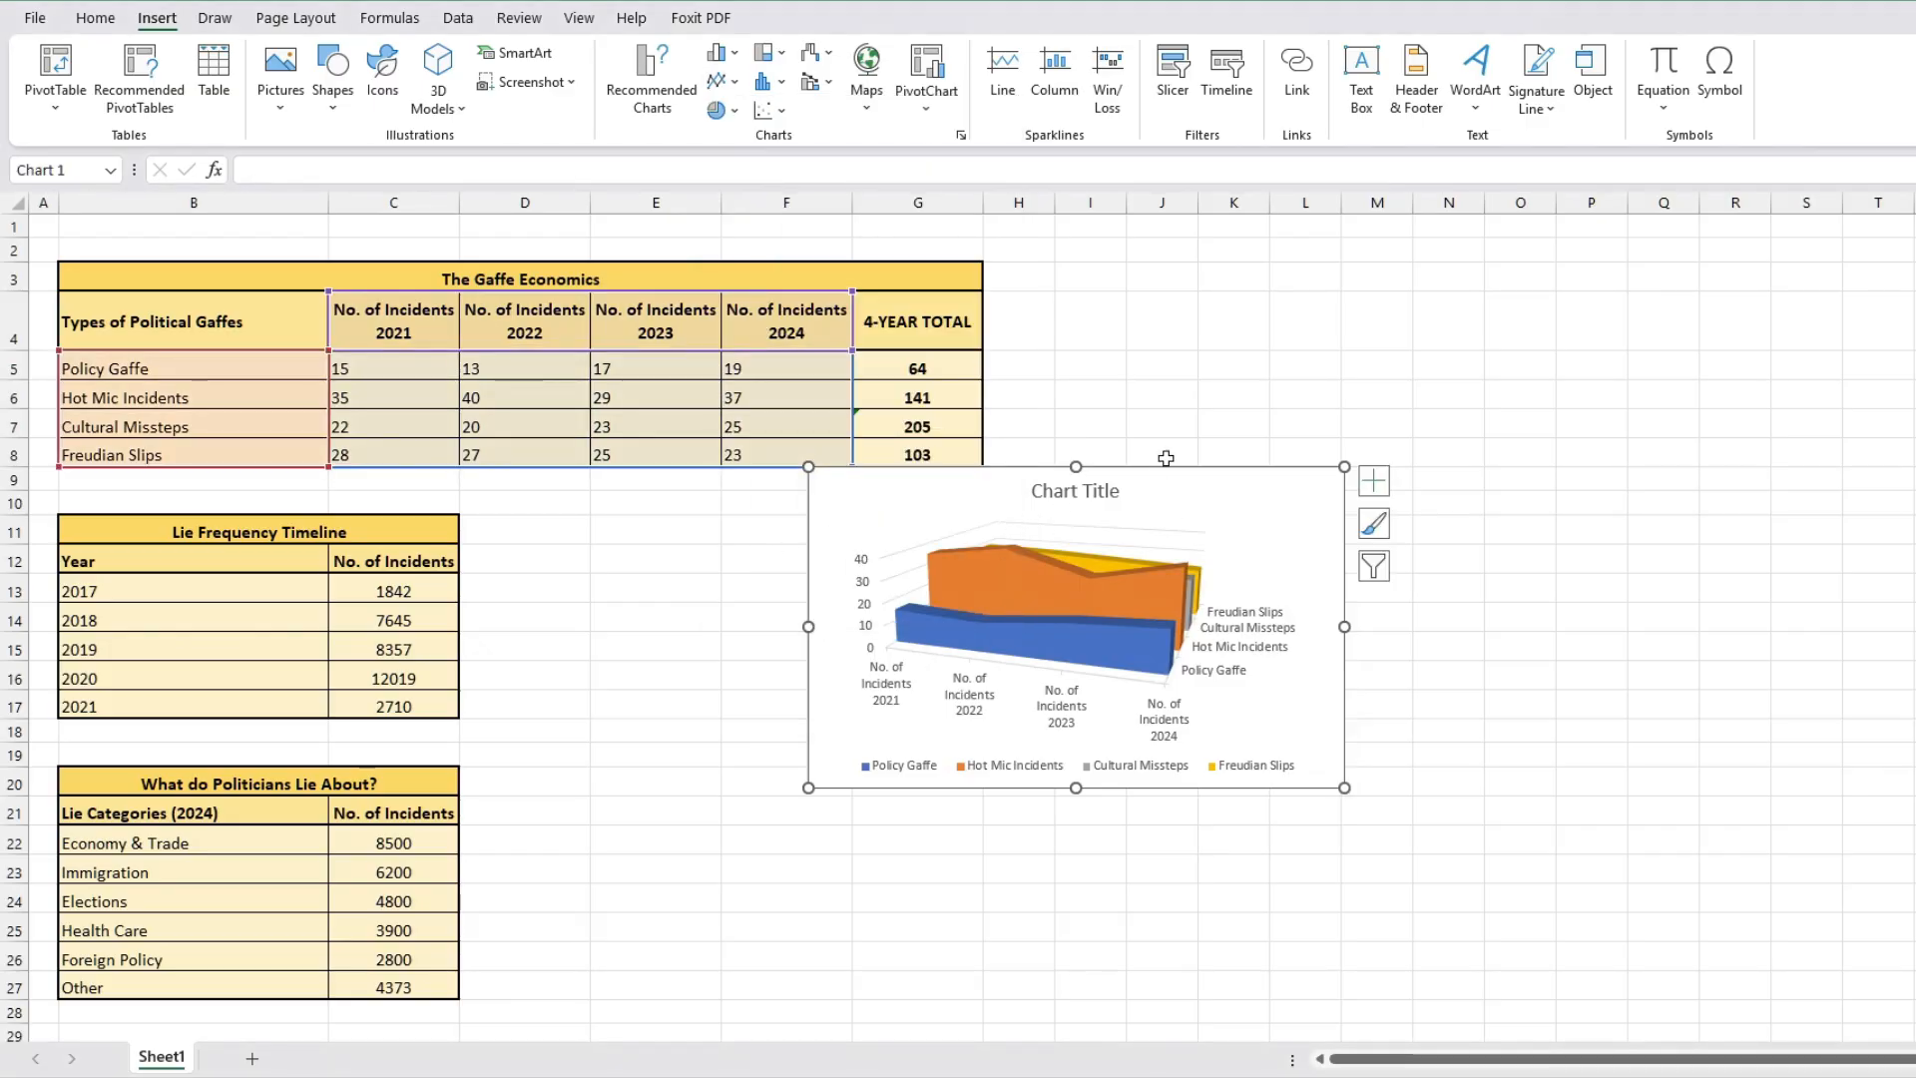
pyautogui.moveTo(1156, 476); pyautogui.dragTo(1039, 544)
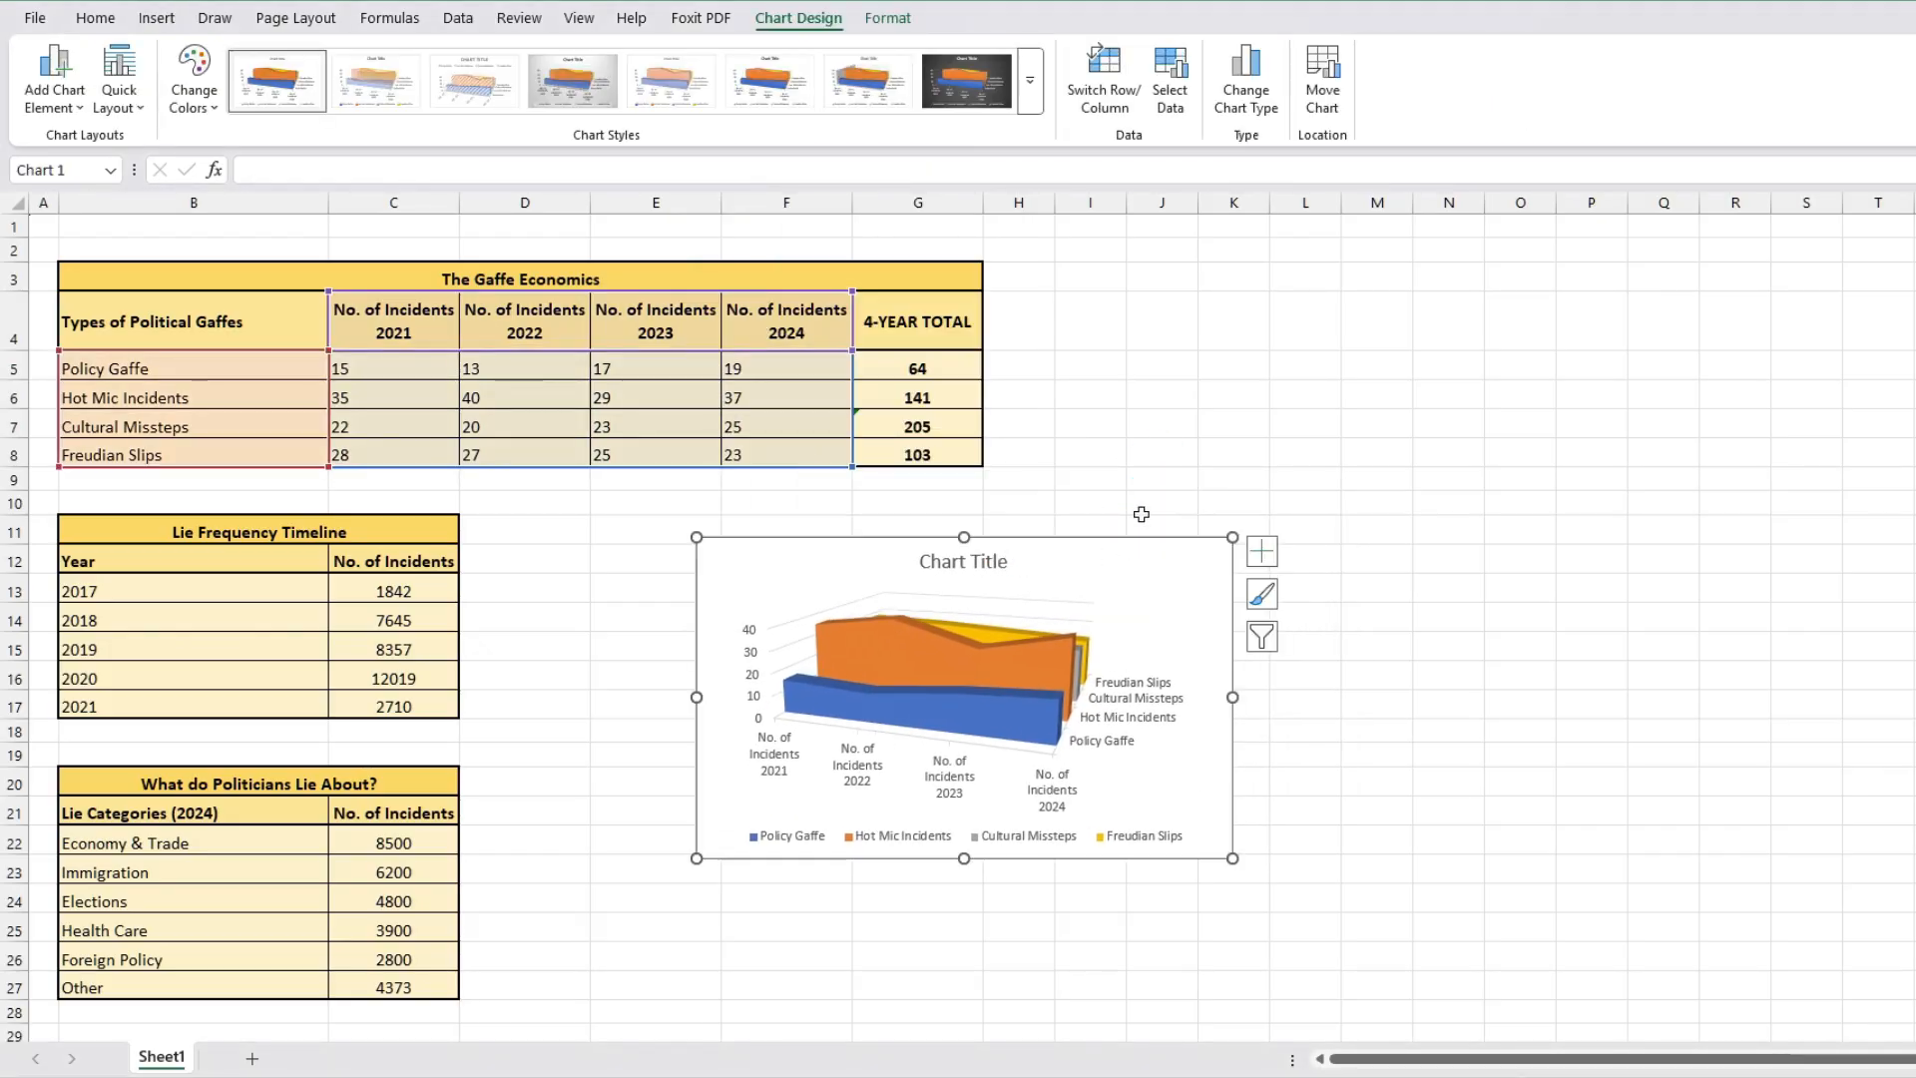
# Step: Reselect B4:F8, insert a 2-D Line chart and move it beside the area chart
pyautogui.click(1148, 454)
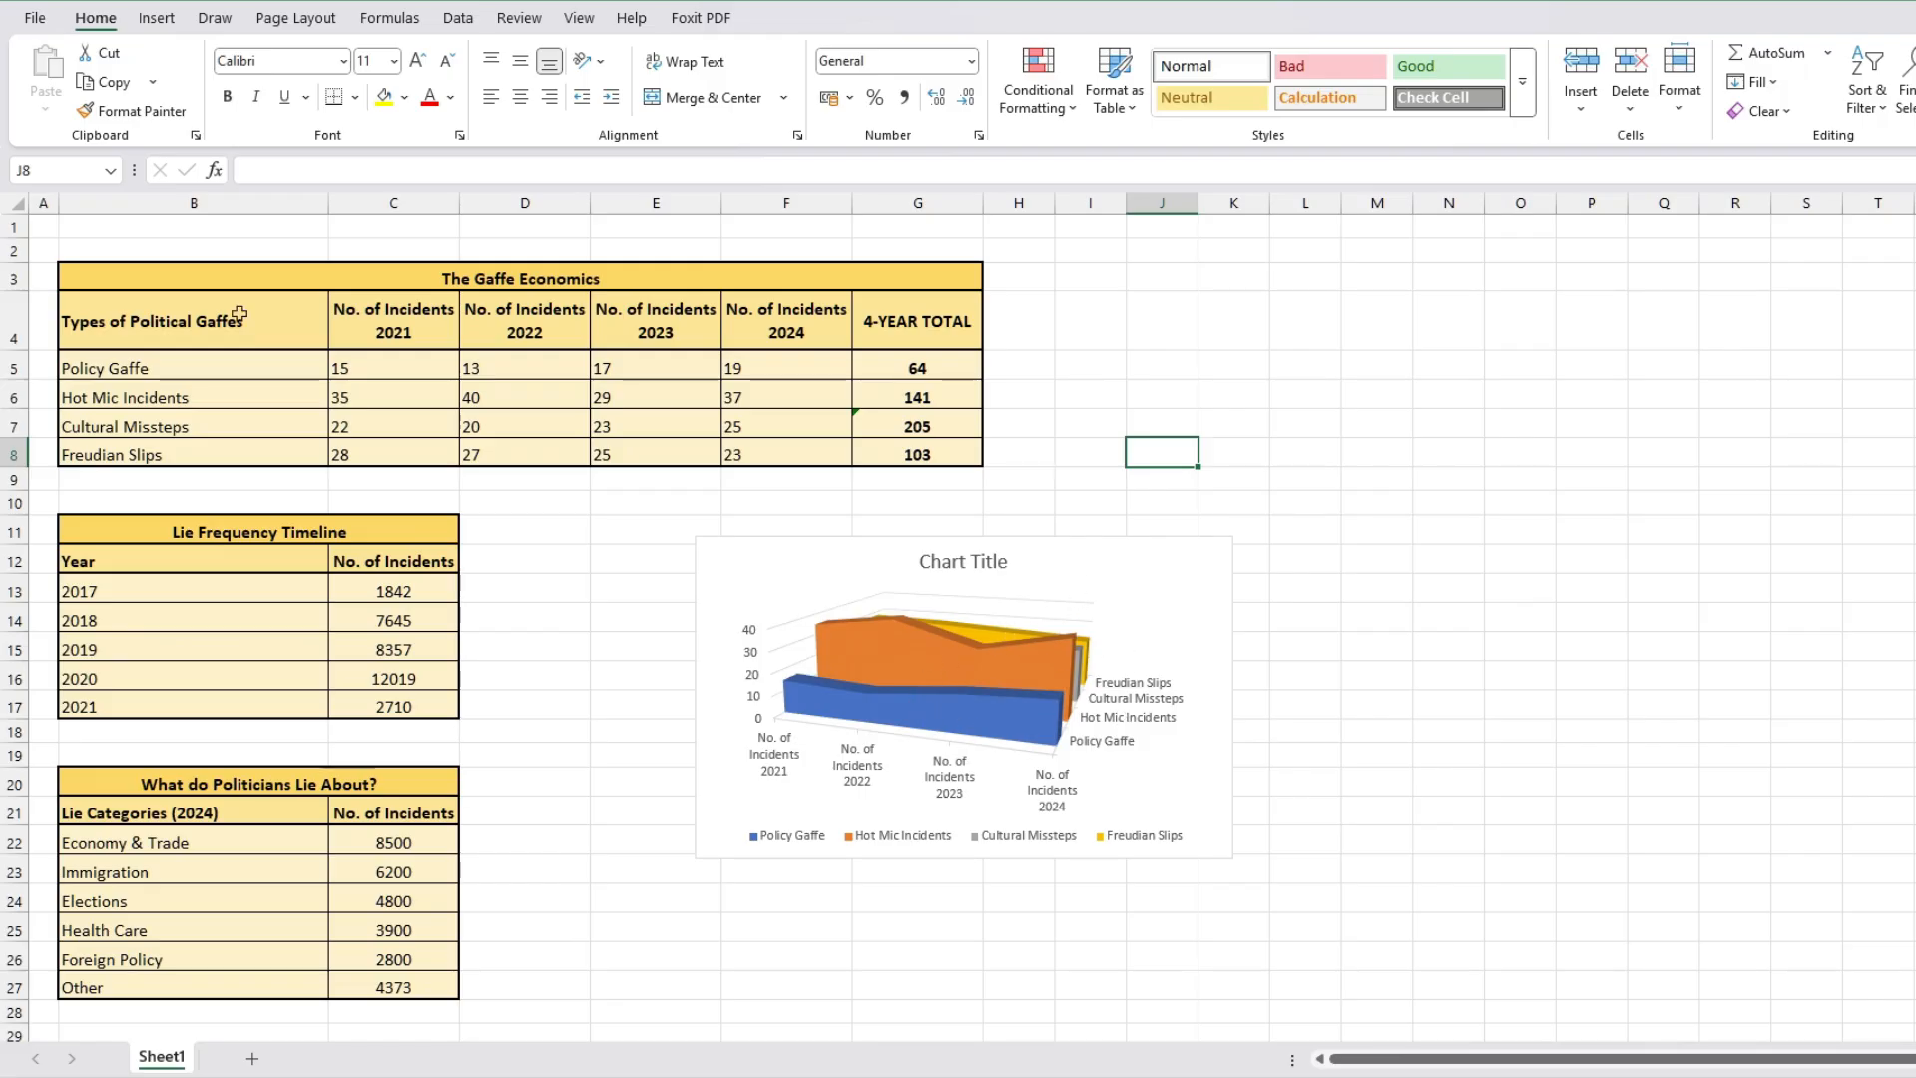
pyautogui.moveTo(235, 308); pyautogui.dragTo(755, 454)
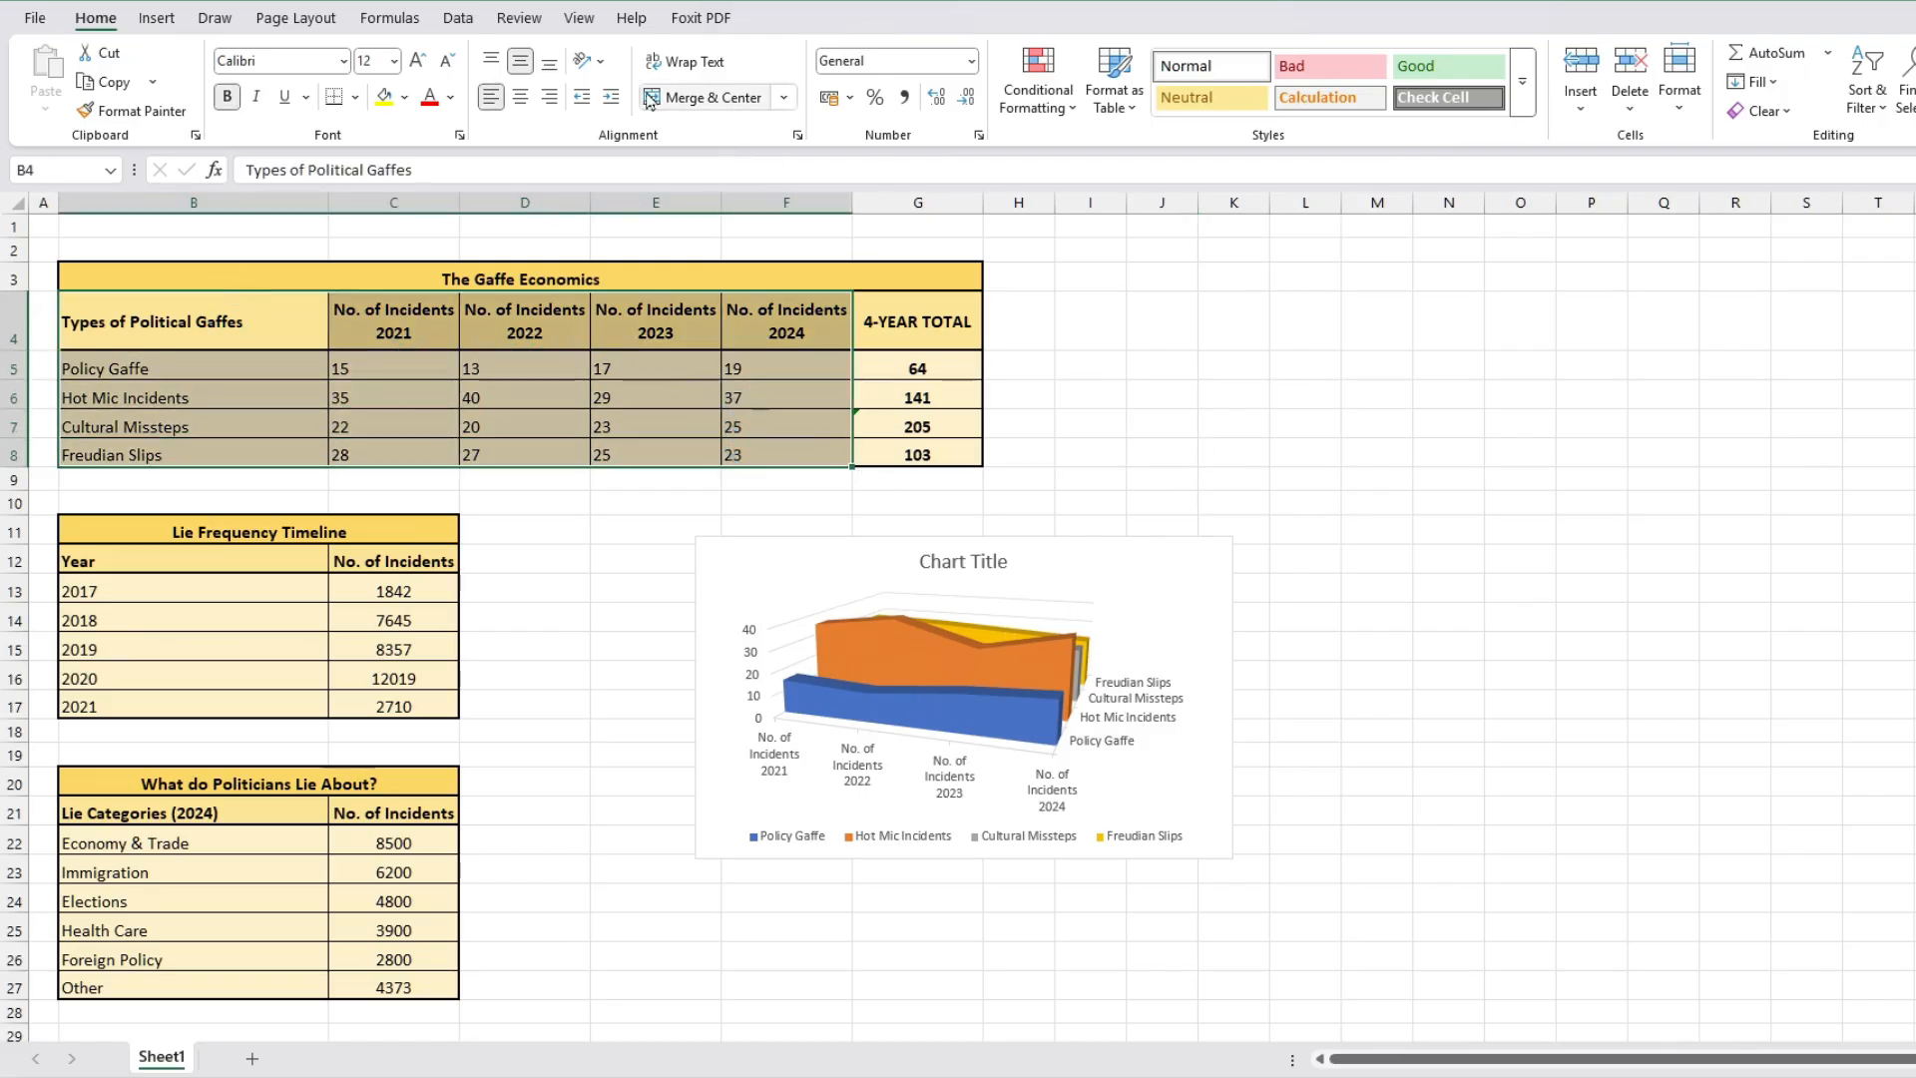
pyautogui.click(157, 20)
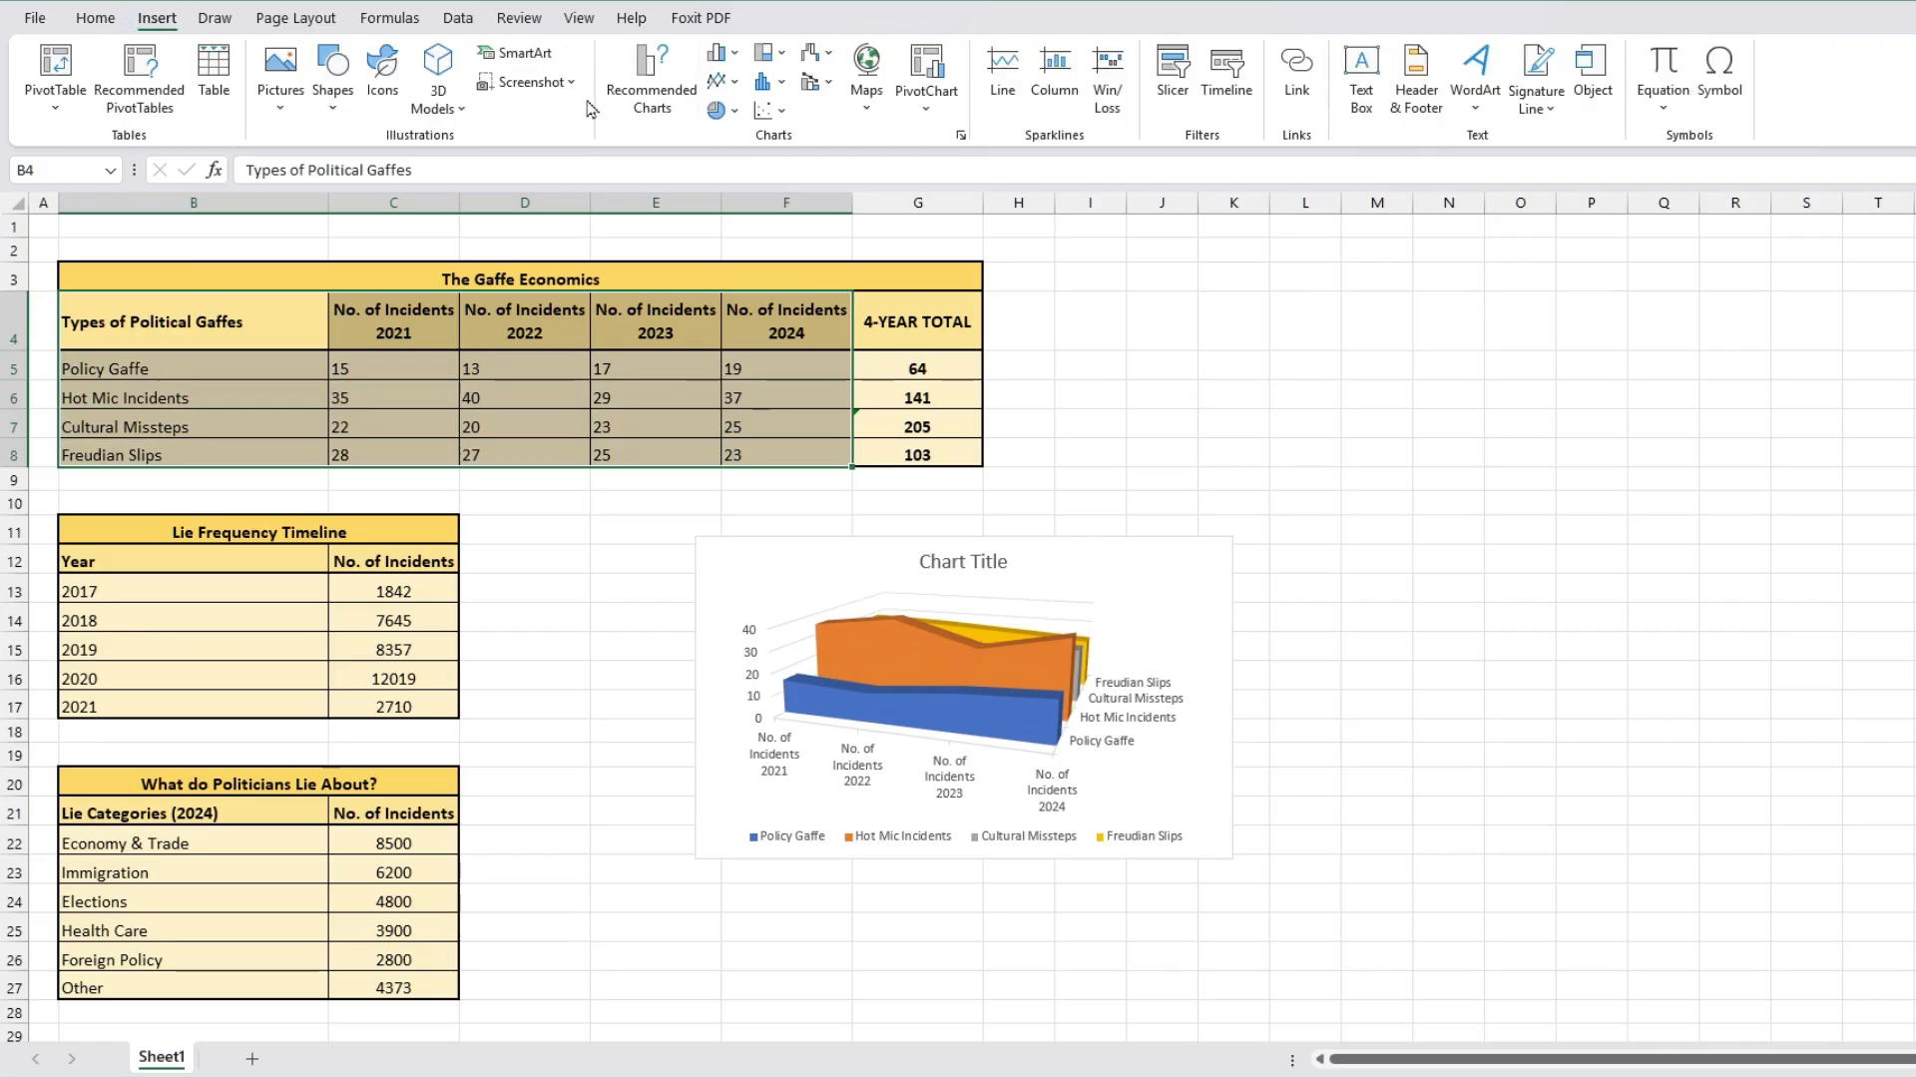
pyautogui.click(733, 88)
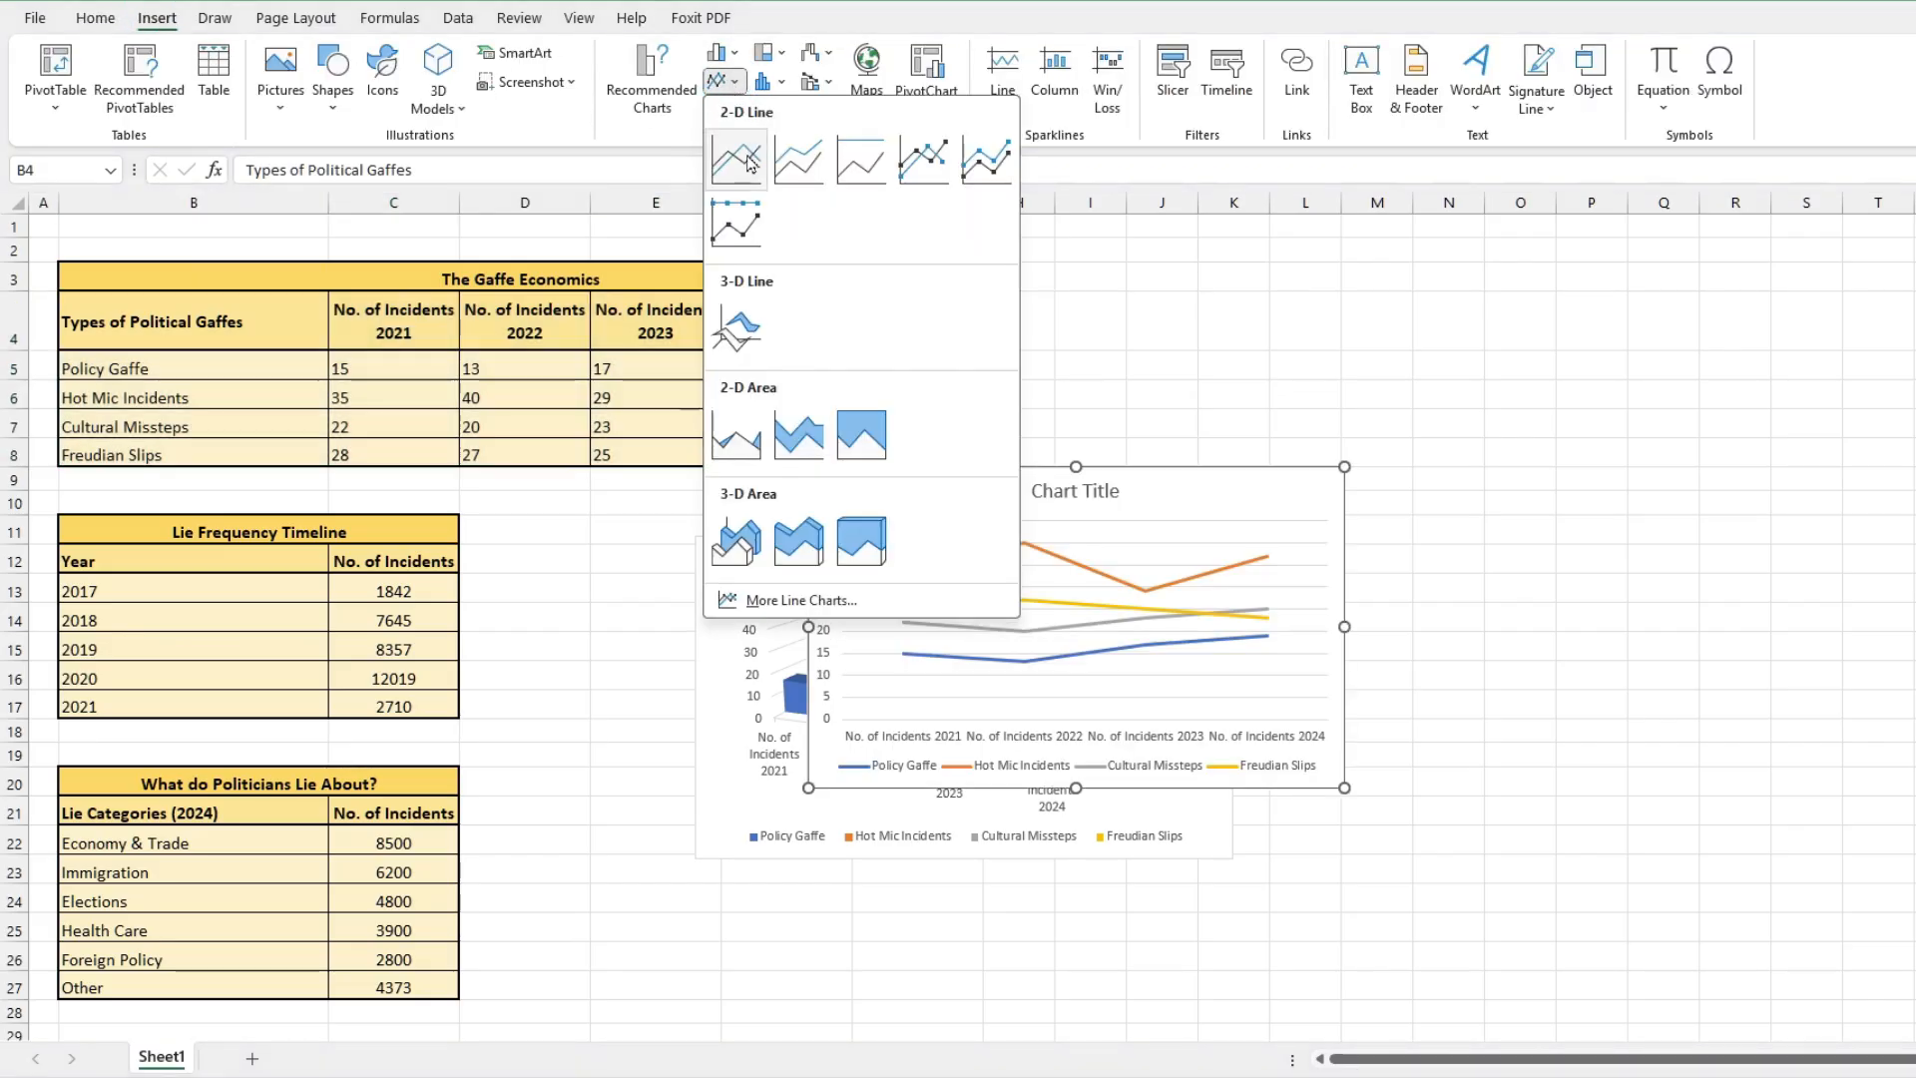
pyautogui.click(739, 158)
pyautogui.moveTo(1237, 500); pyautogui.dragTo(1581, 589)
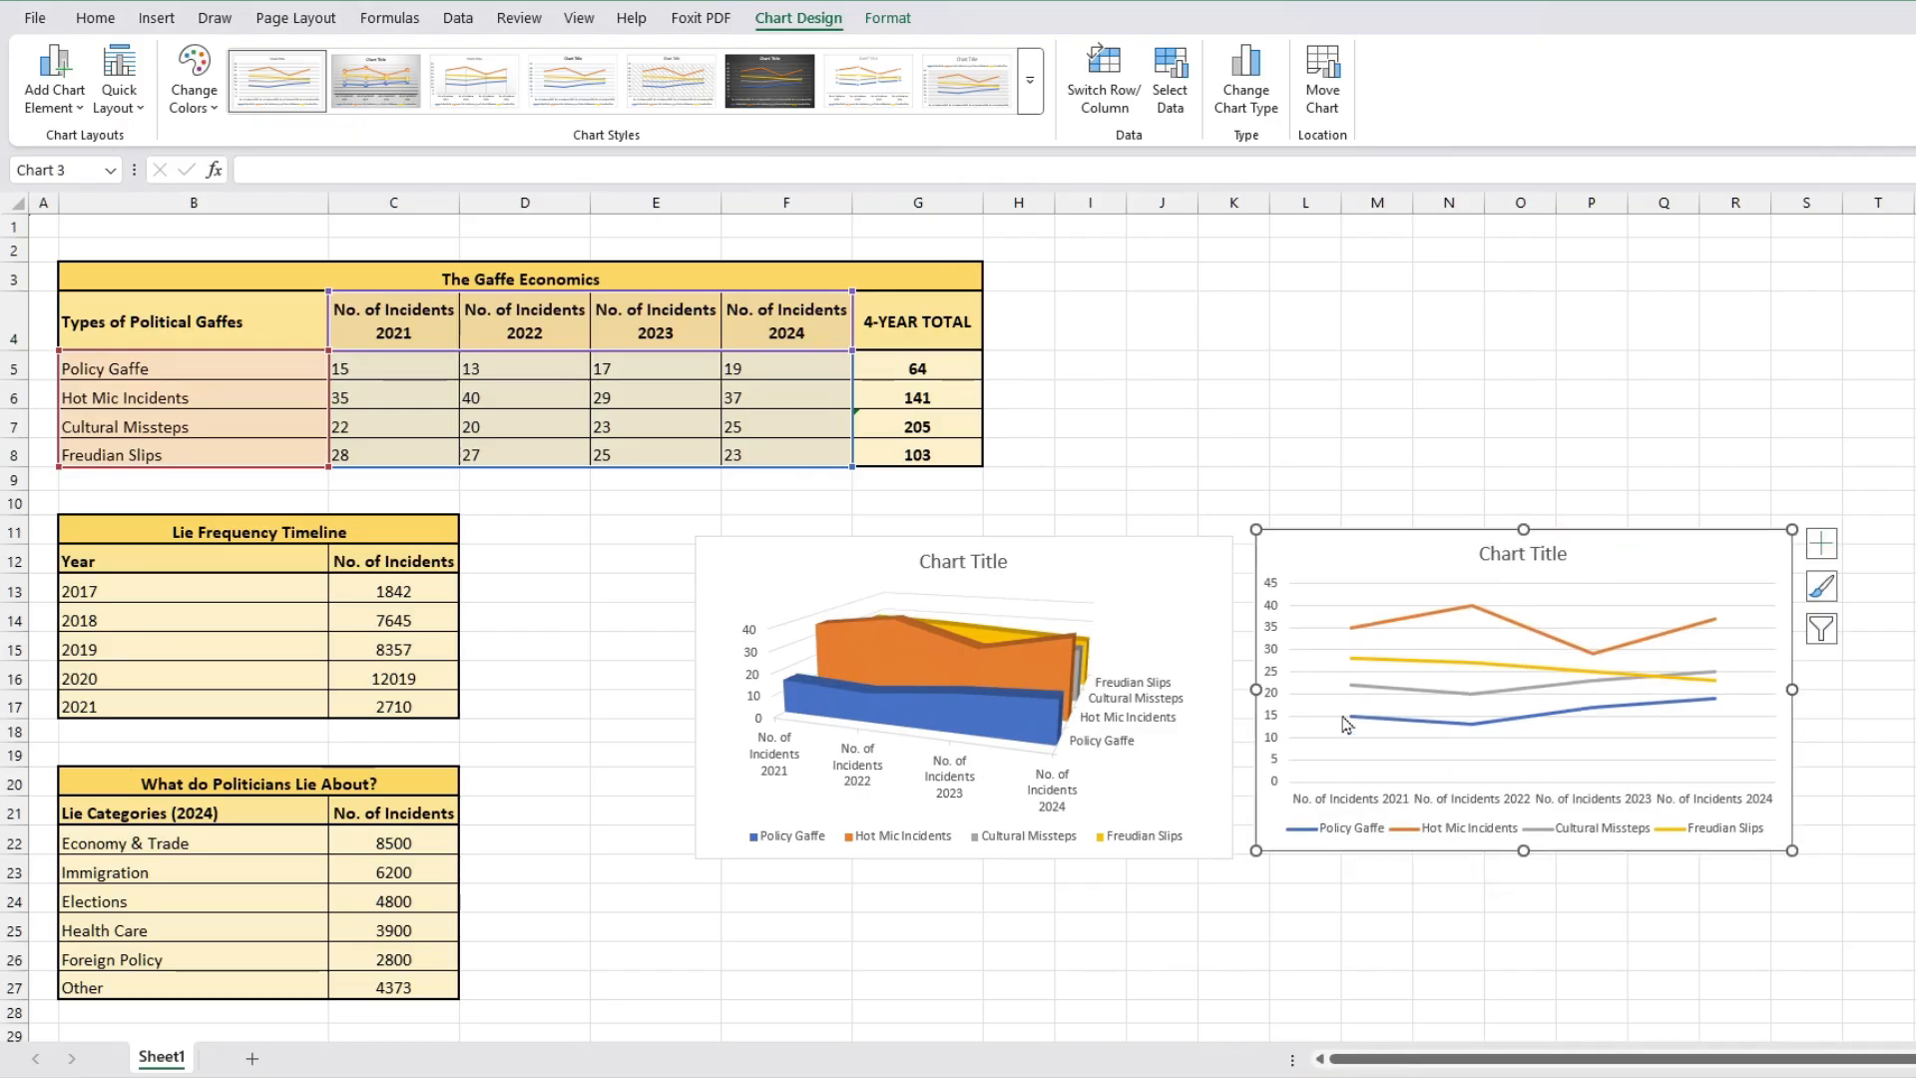
# Step: Delete the 3-D Area chart
pyautogui.click(1094, 792)
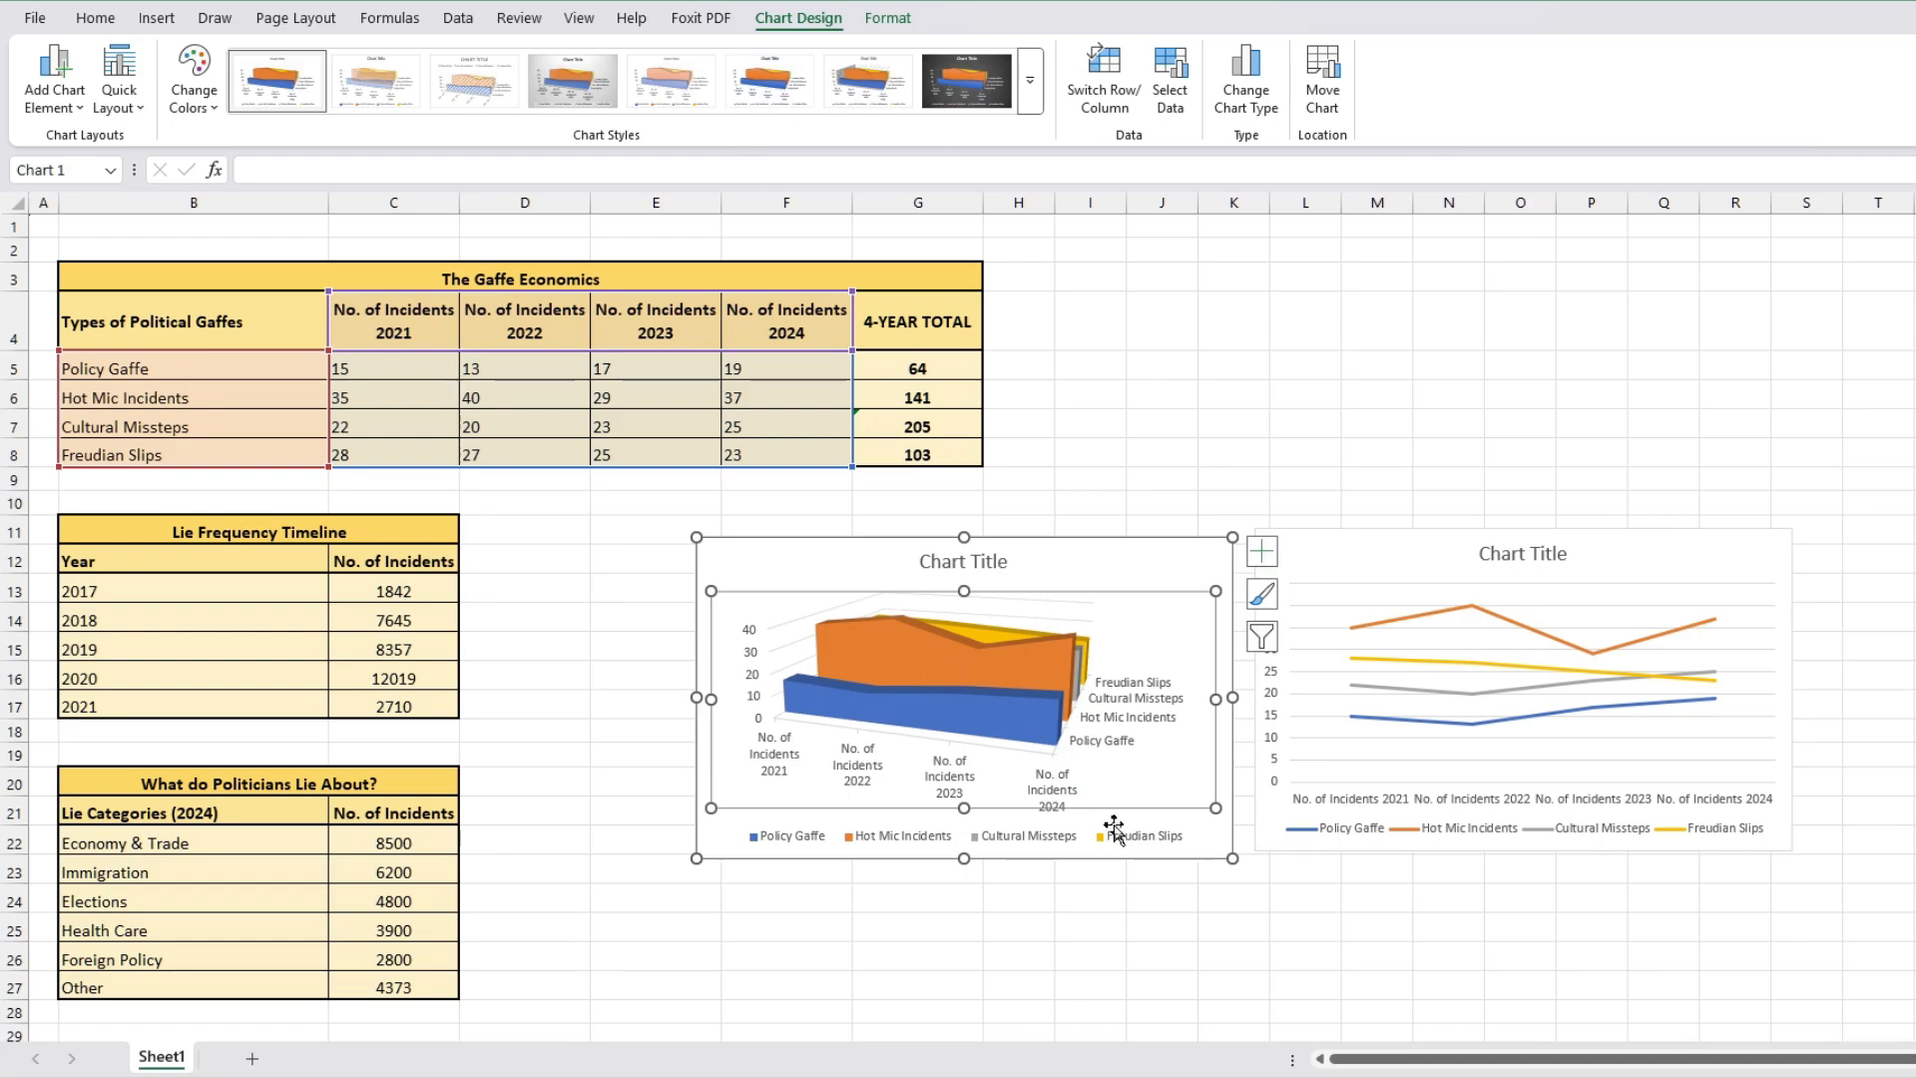
pyautogui.click(1181, 851)
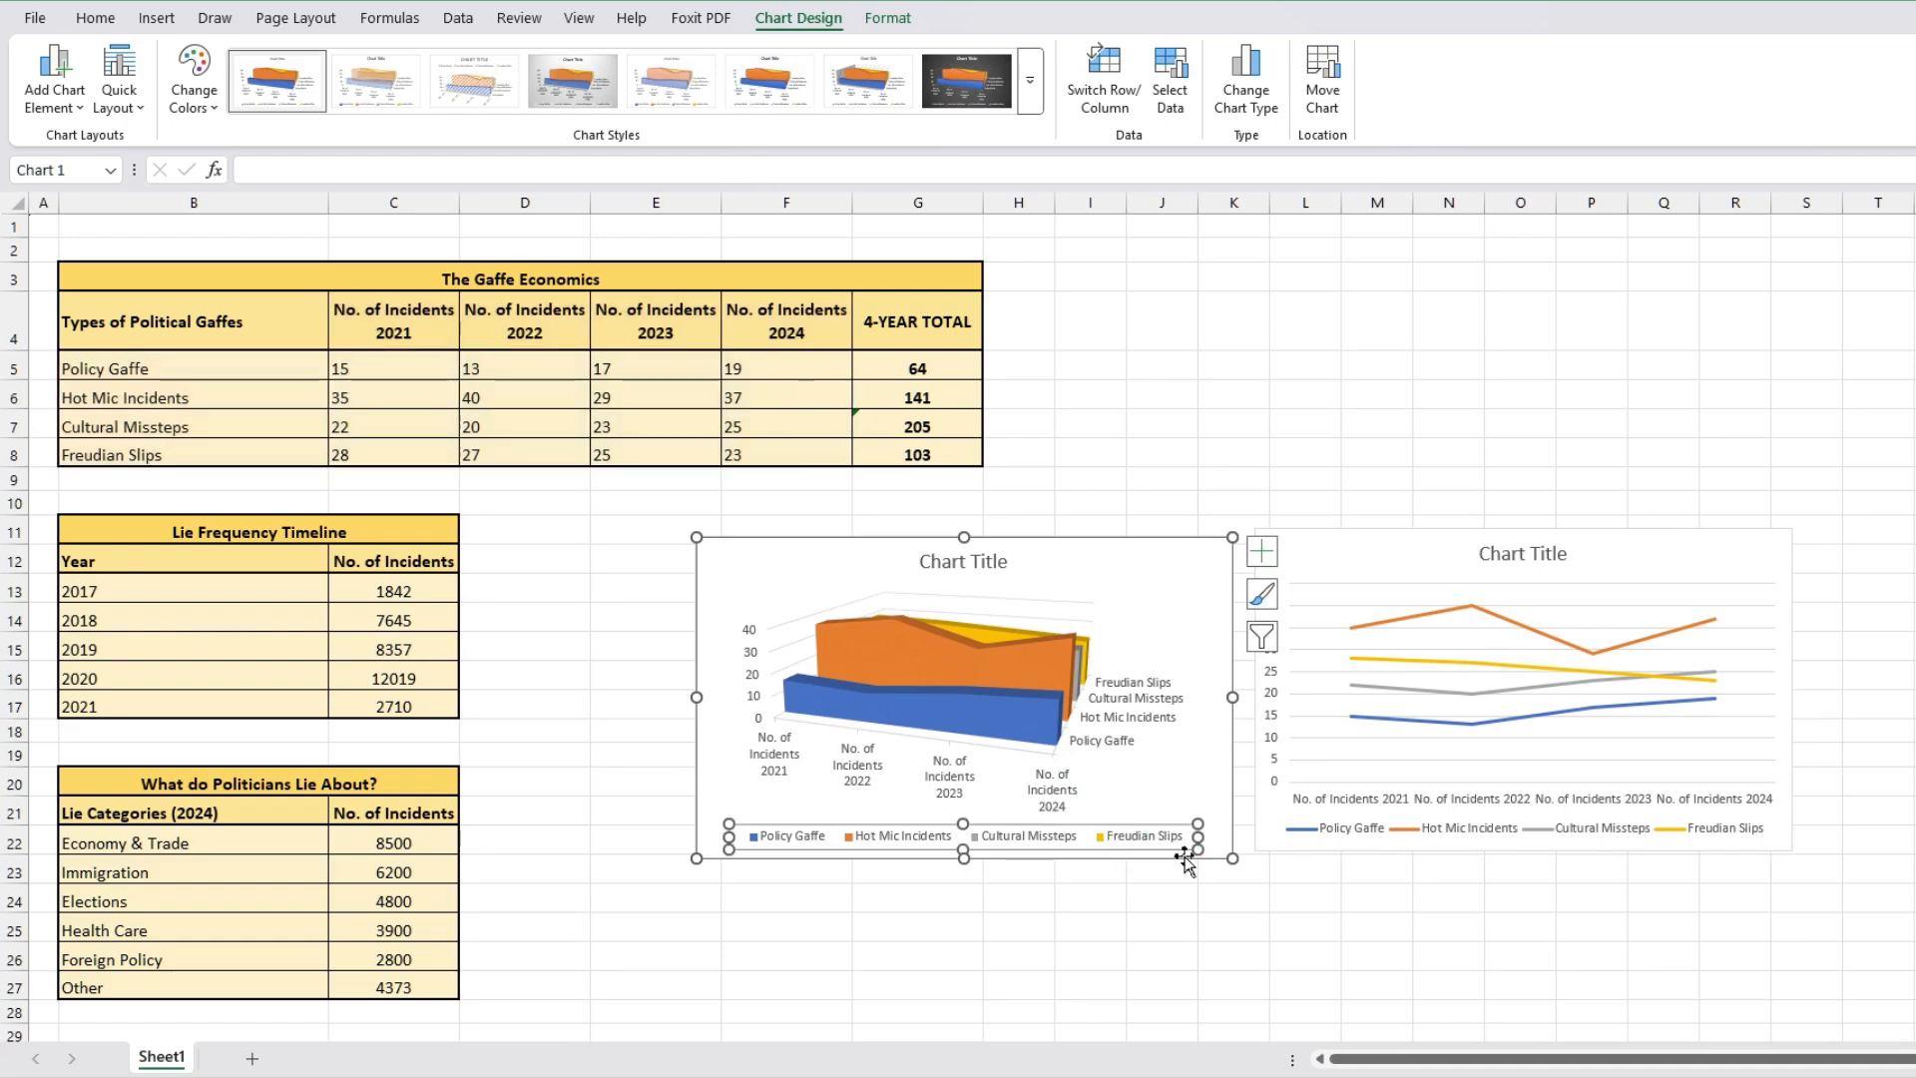
pyautogui.press('Delete')
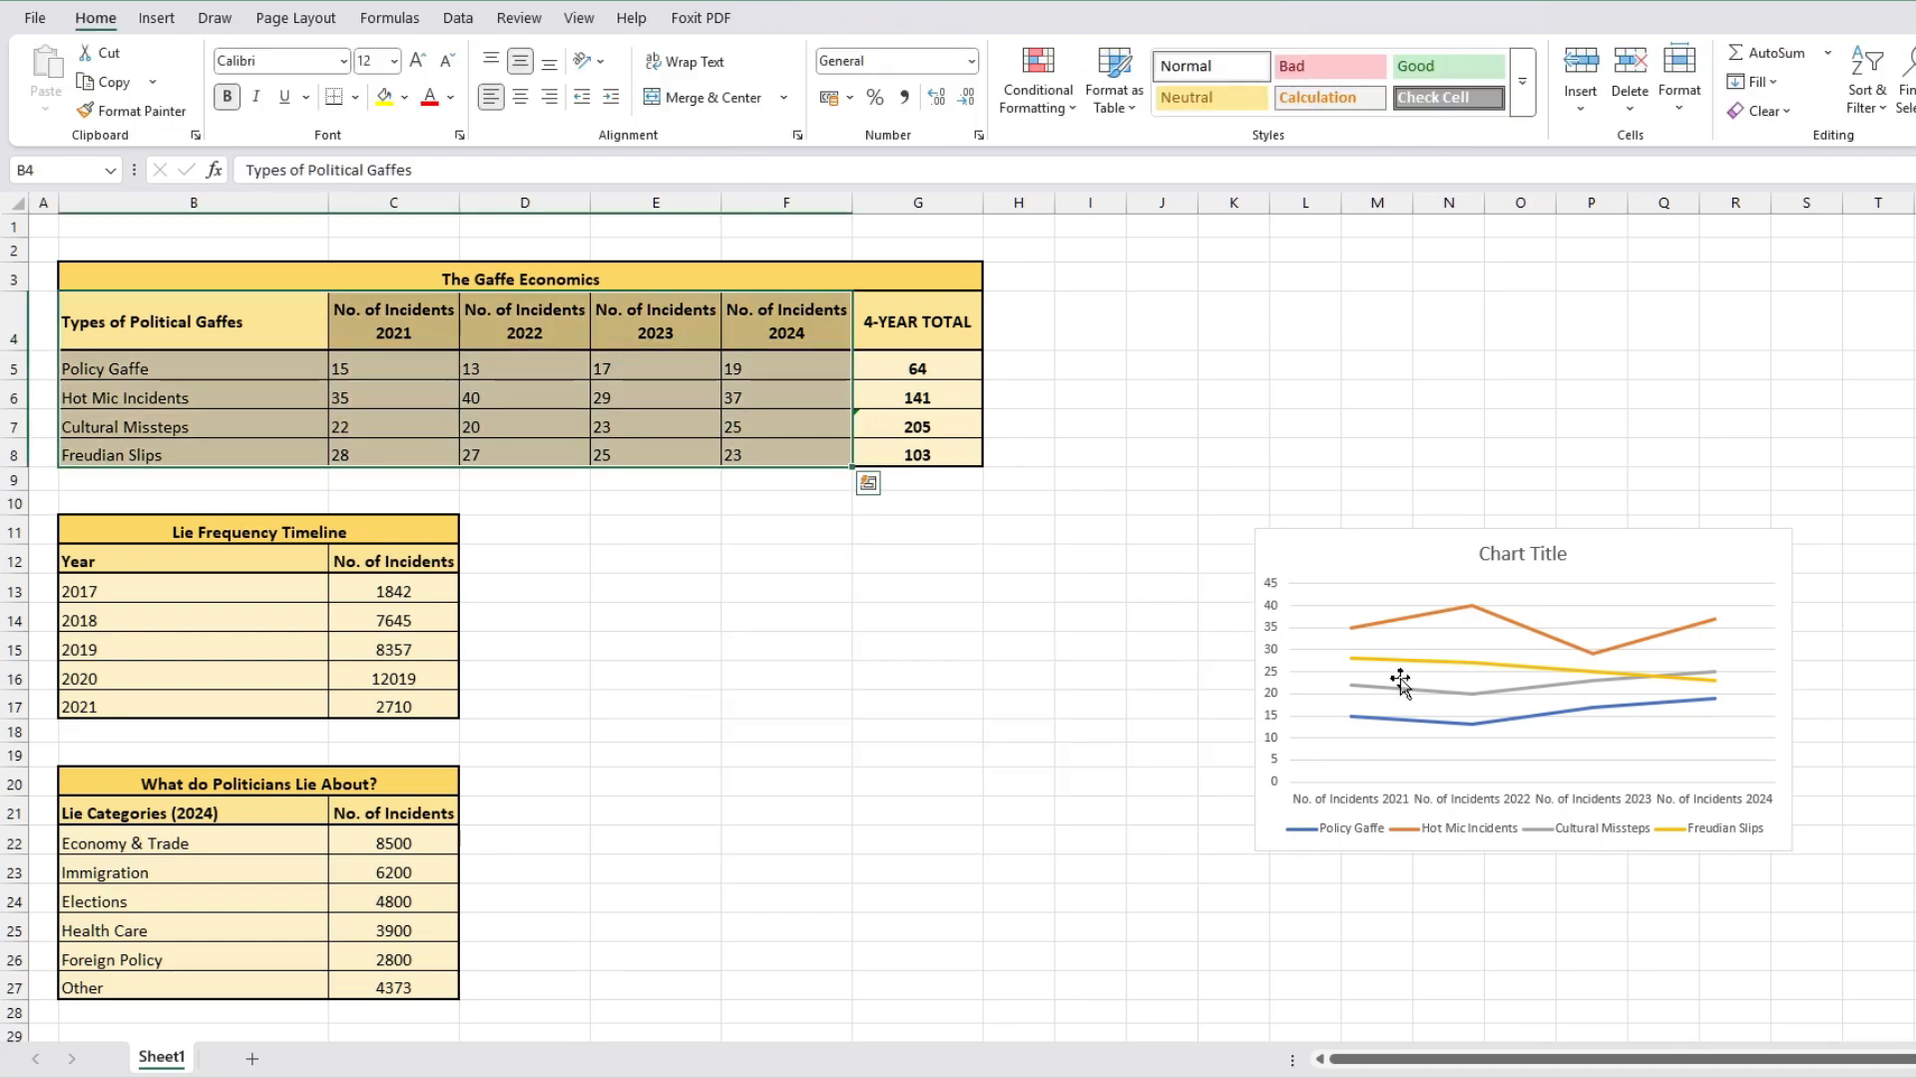
# Step: Move the line chart under the table starting at column D and enlarge it to about column K, row 32
pyautogui.moveTo(1388, 564); pyautogui.dragTo(721, 548)
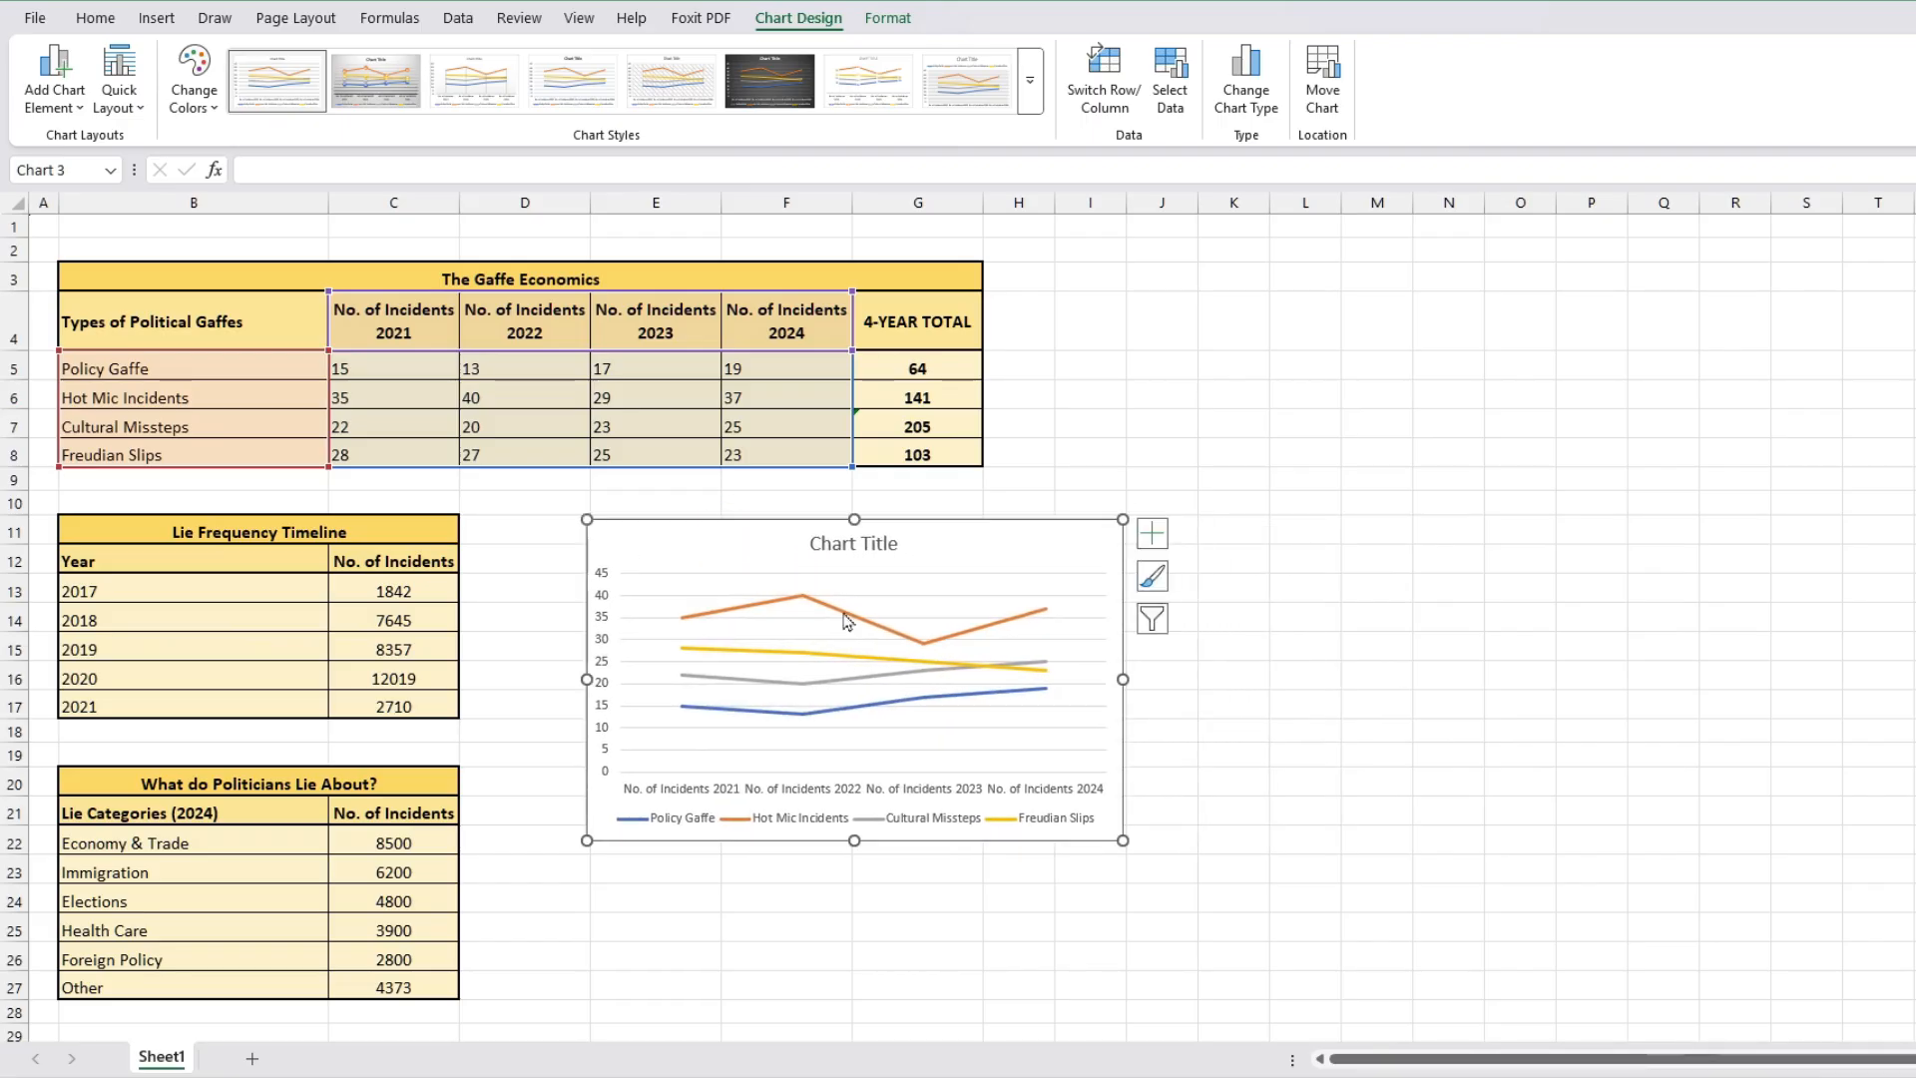
pyautogui.moveTo(1122, 844); pyautogui.dragTo(1344, 942)
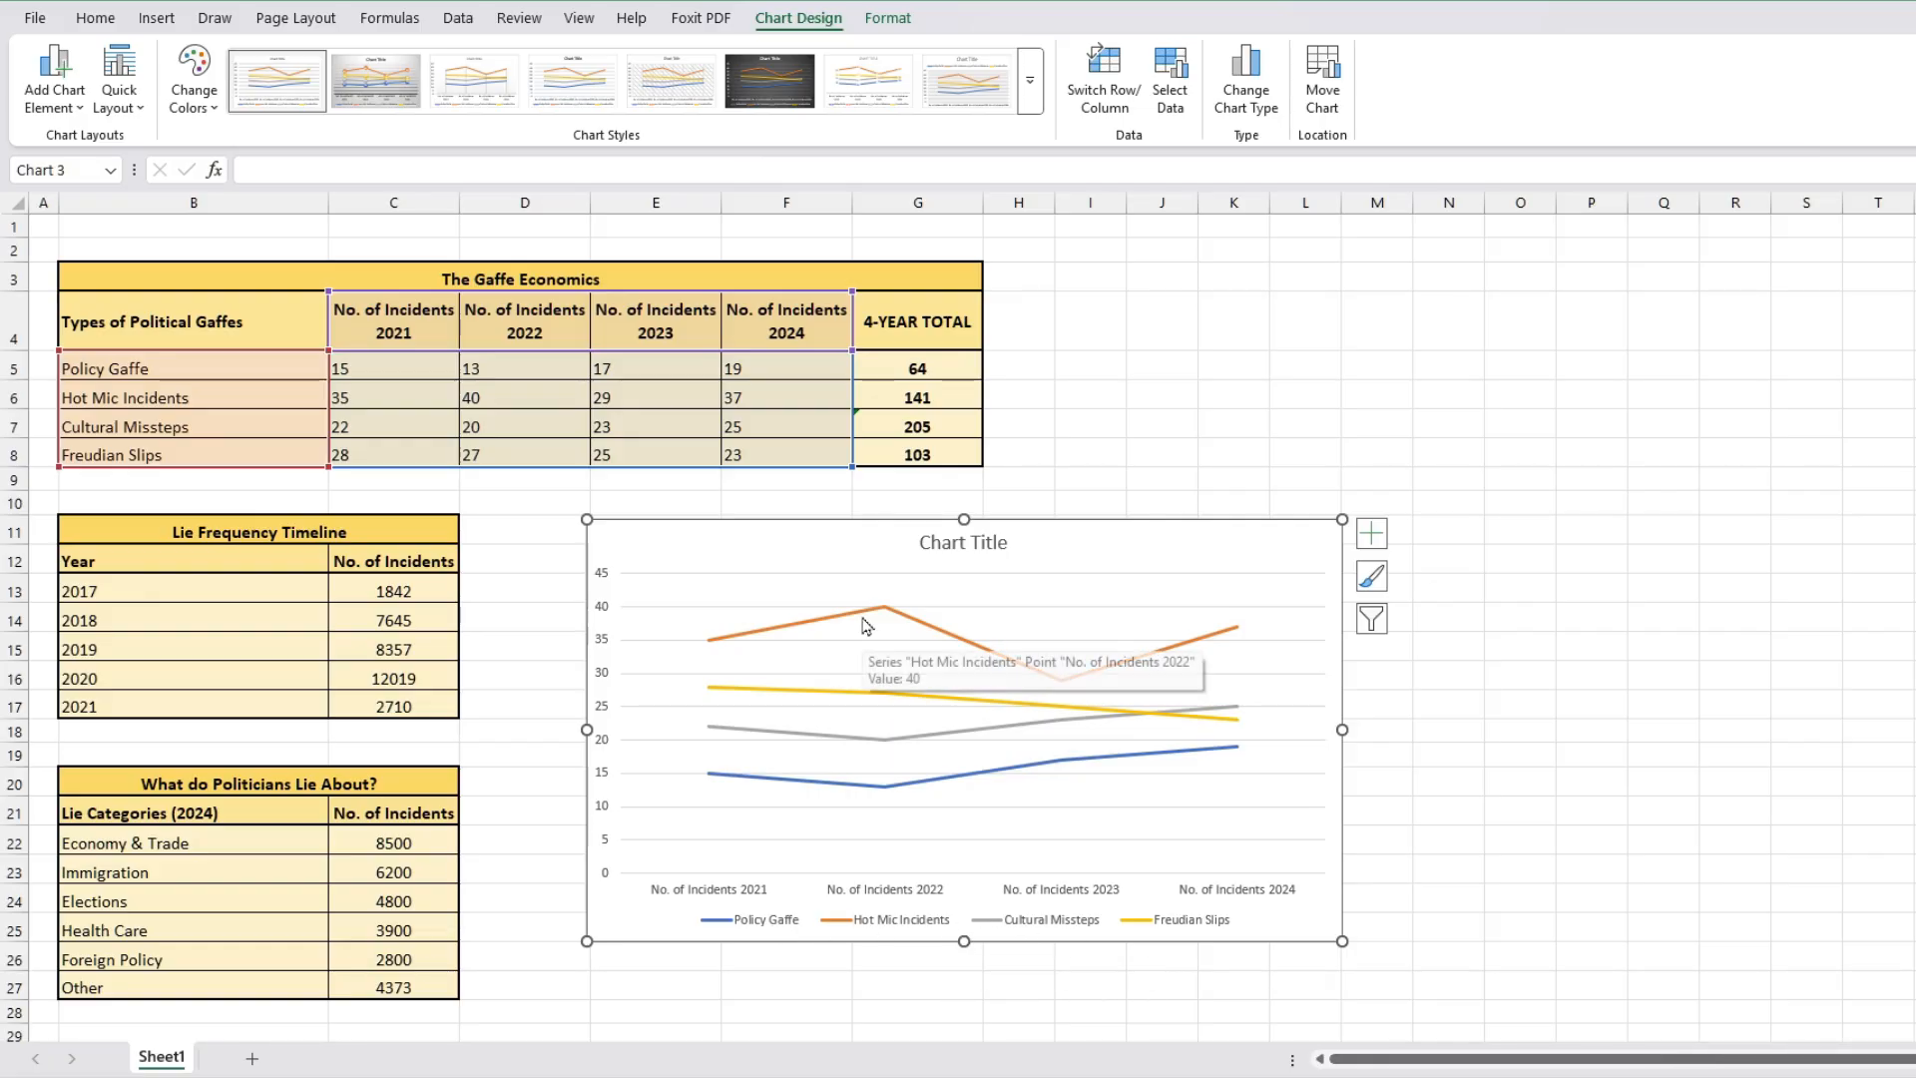
# Step: Rename the line chart's title to The Gaffe Economics
pyautogui.doubleClick(974, 544)
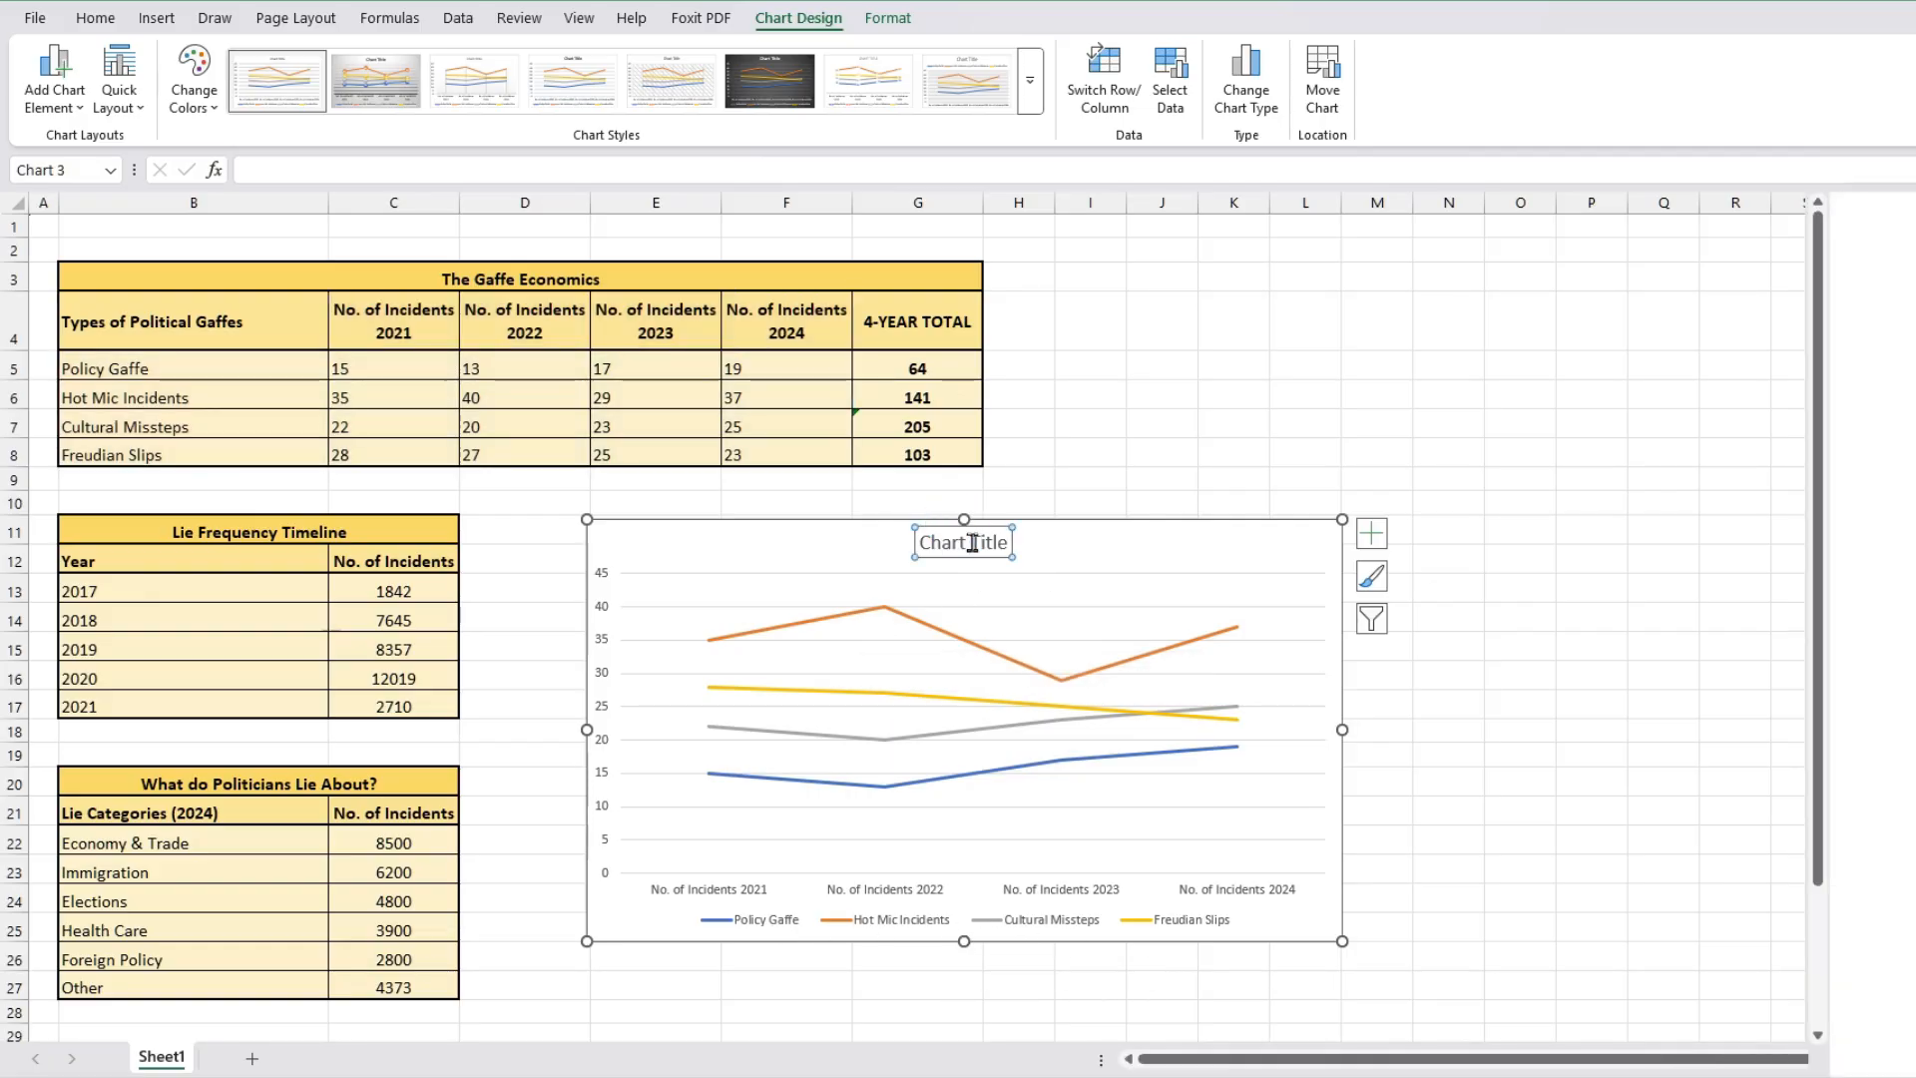
pyautogui.moveTo(923, 542); pyautogui.dragTo(1034, 552)
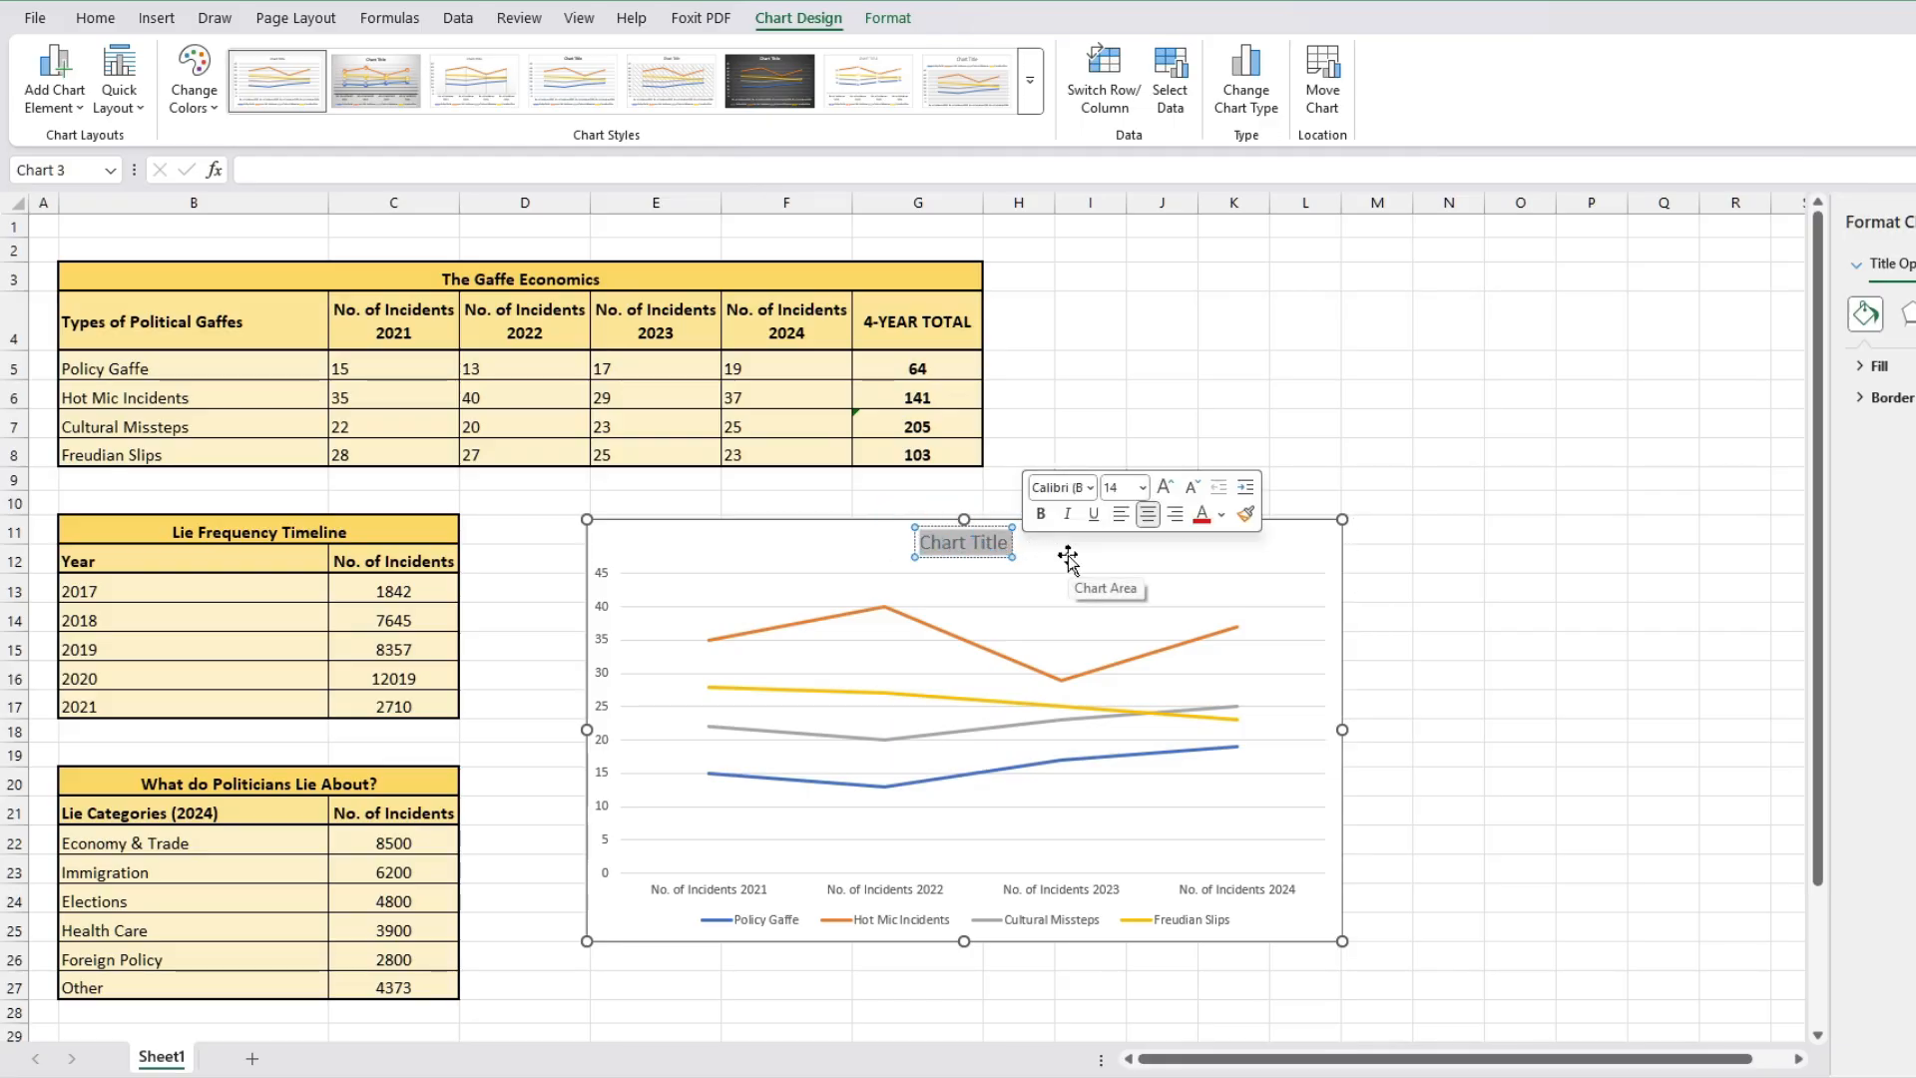
pyautogui.write('The Gaffe E')
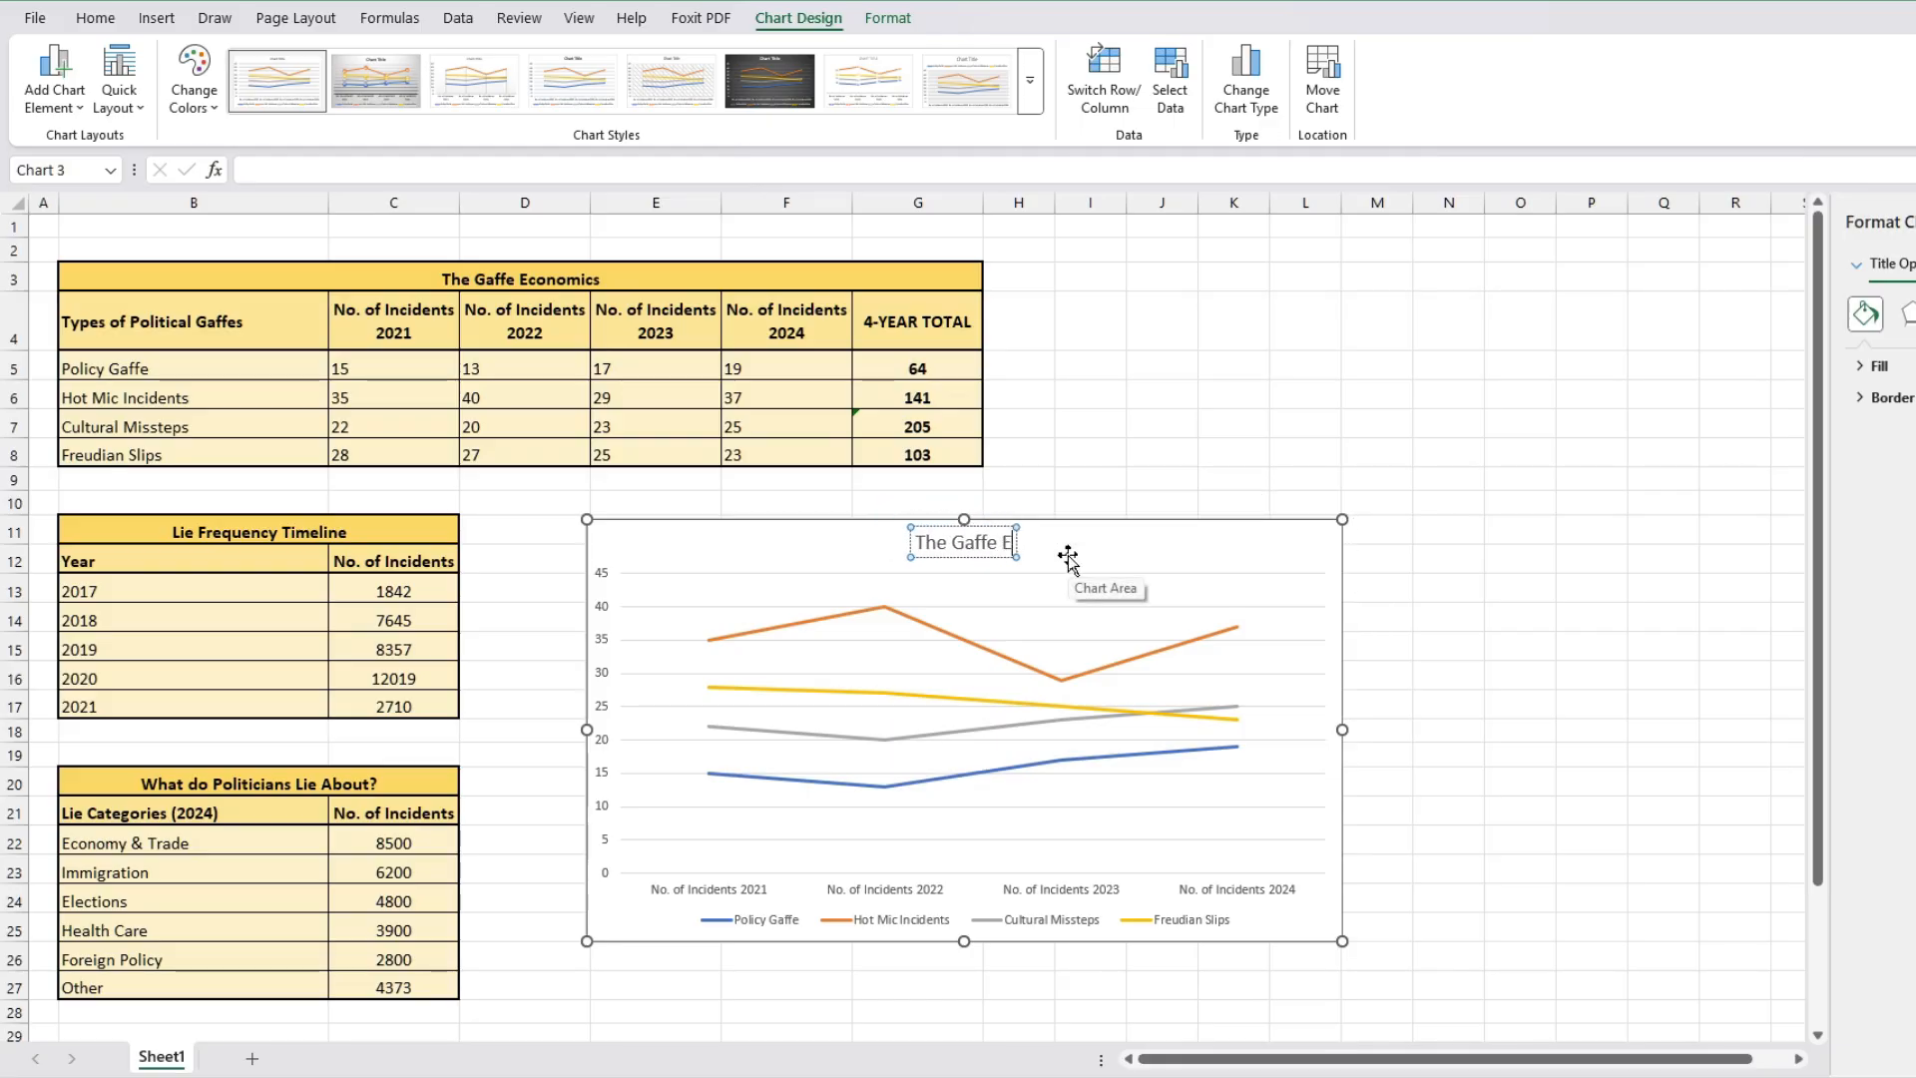
pyautogui.write('conomics')
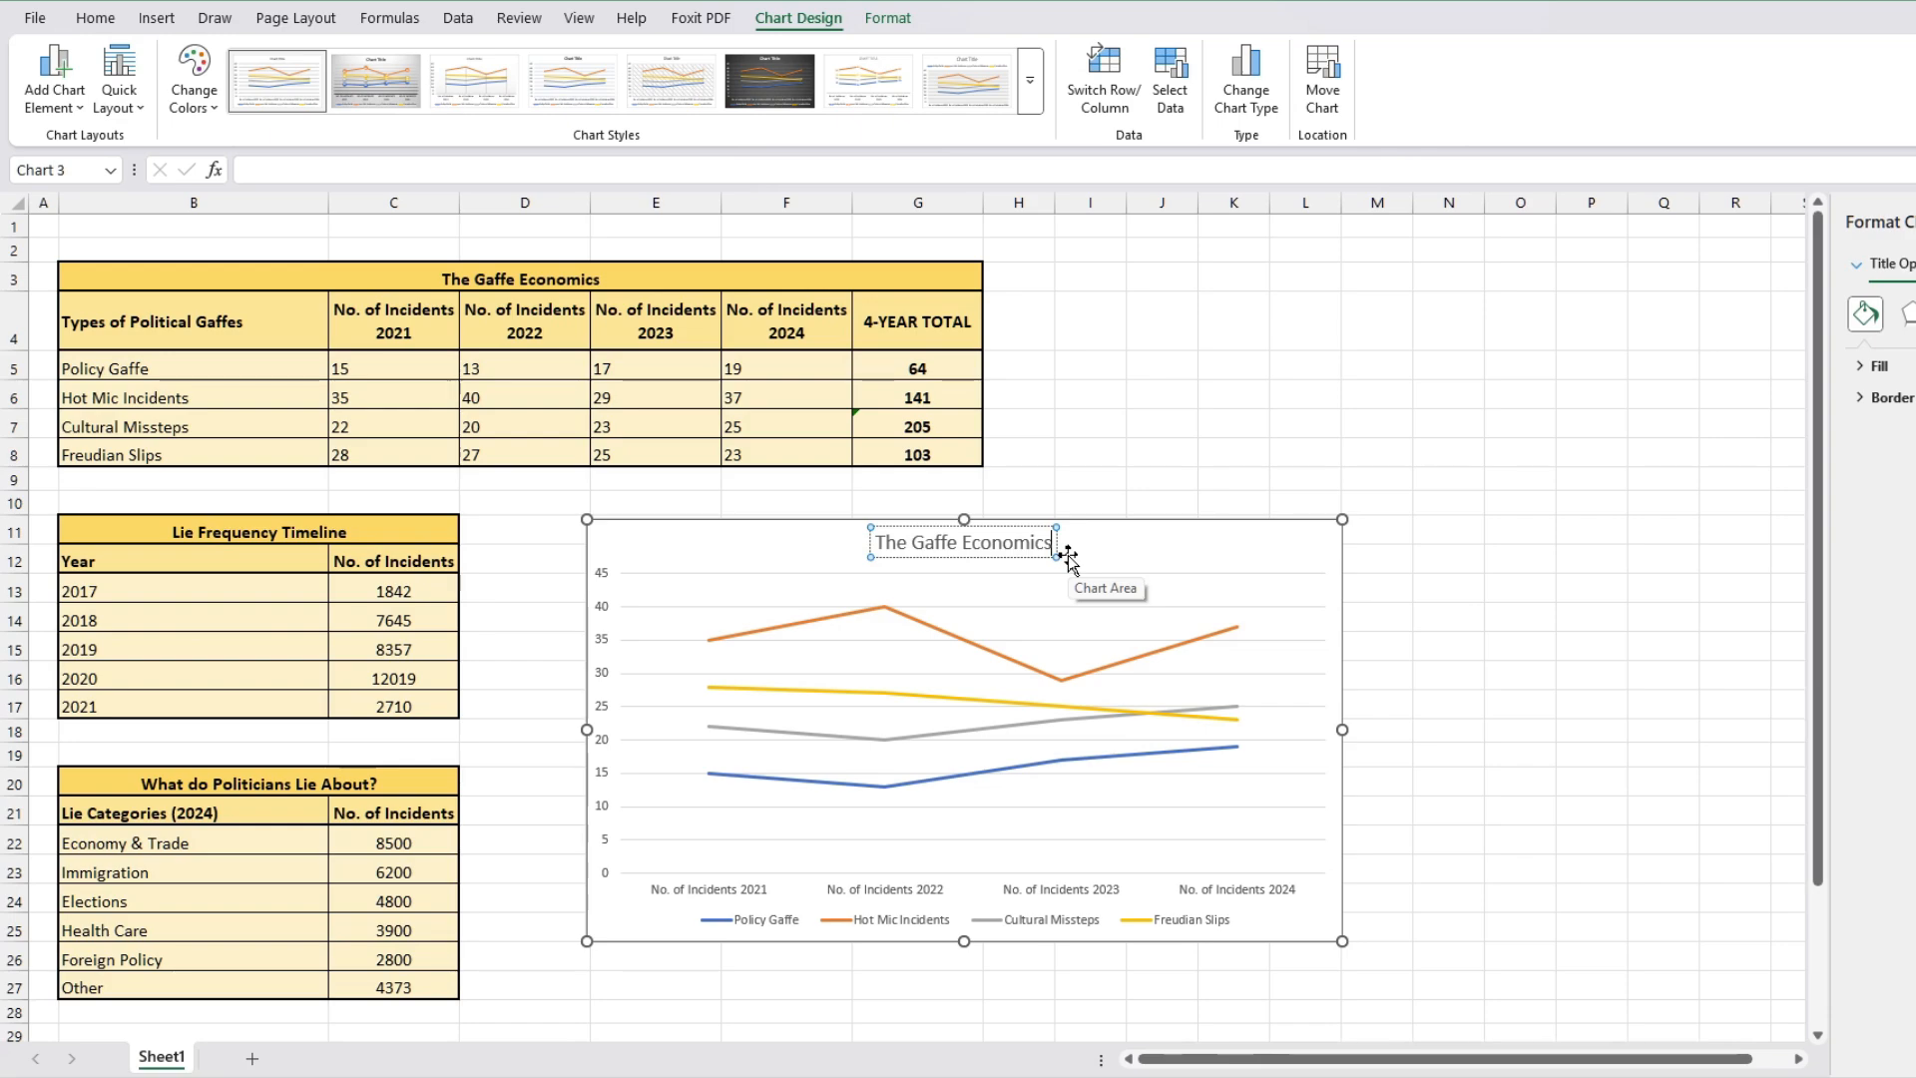
pyautogui.click(1153, 554)
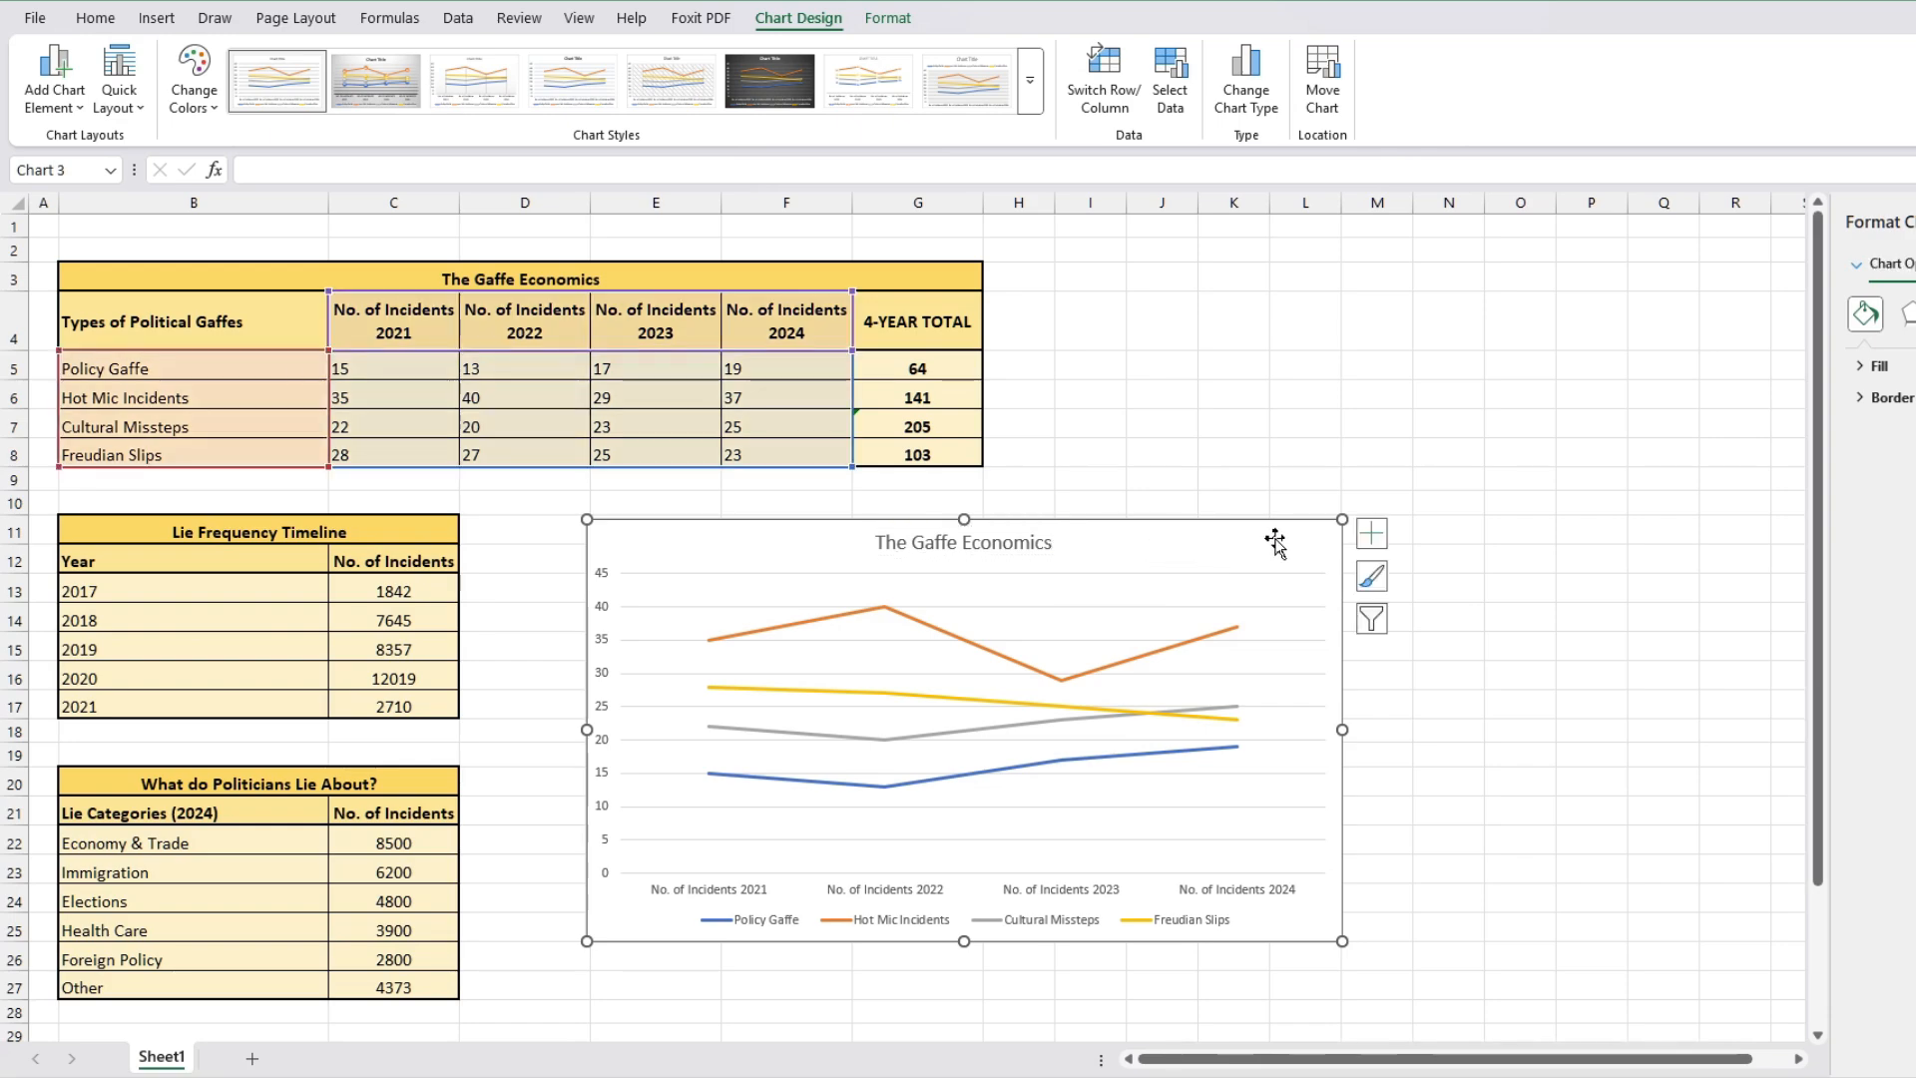
# Step: Add axis titles to the line chart and set the vertical axis title to Number of Incidents
pyautogui.click(1370, 537)
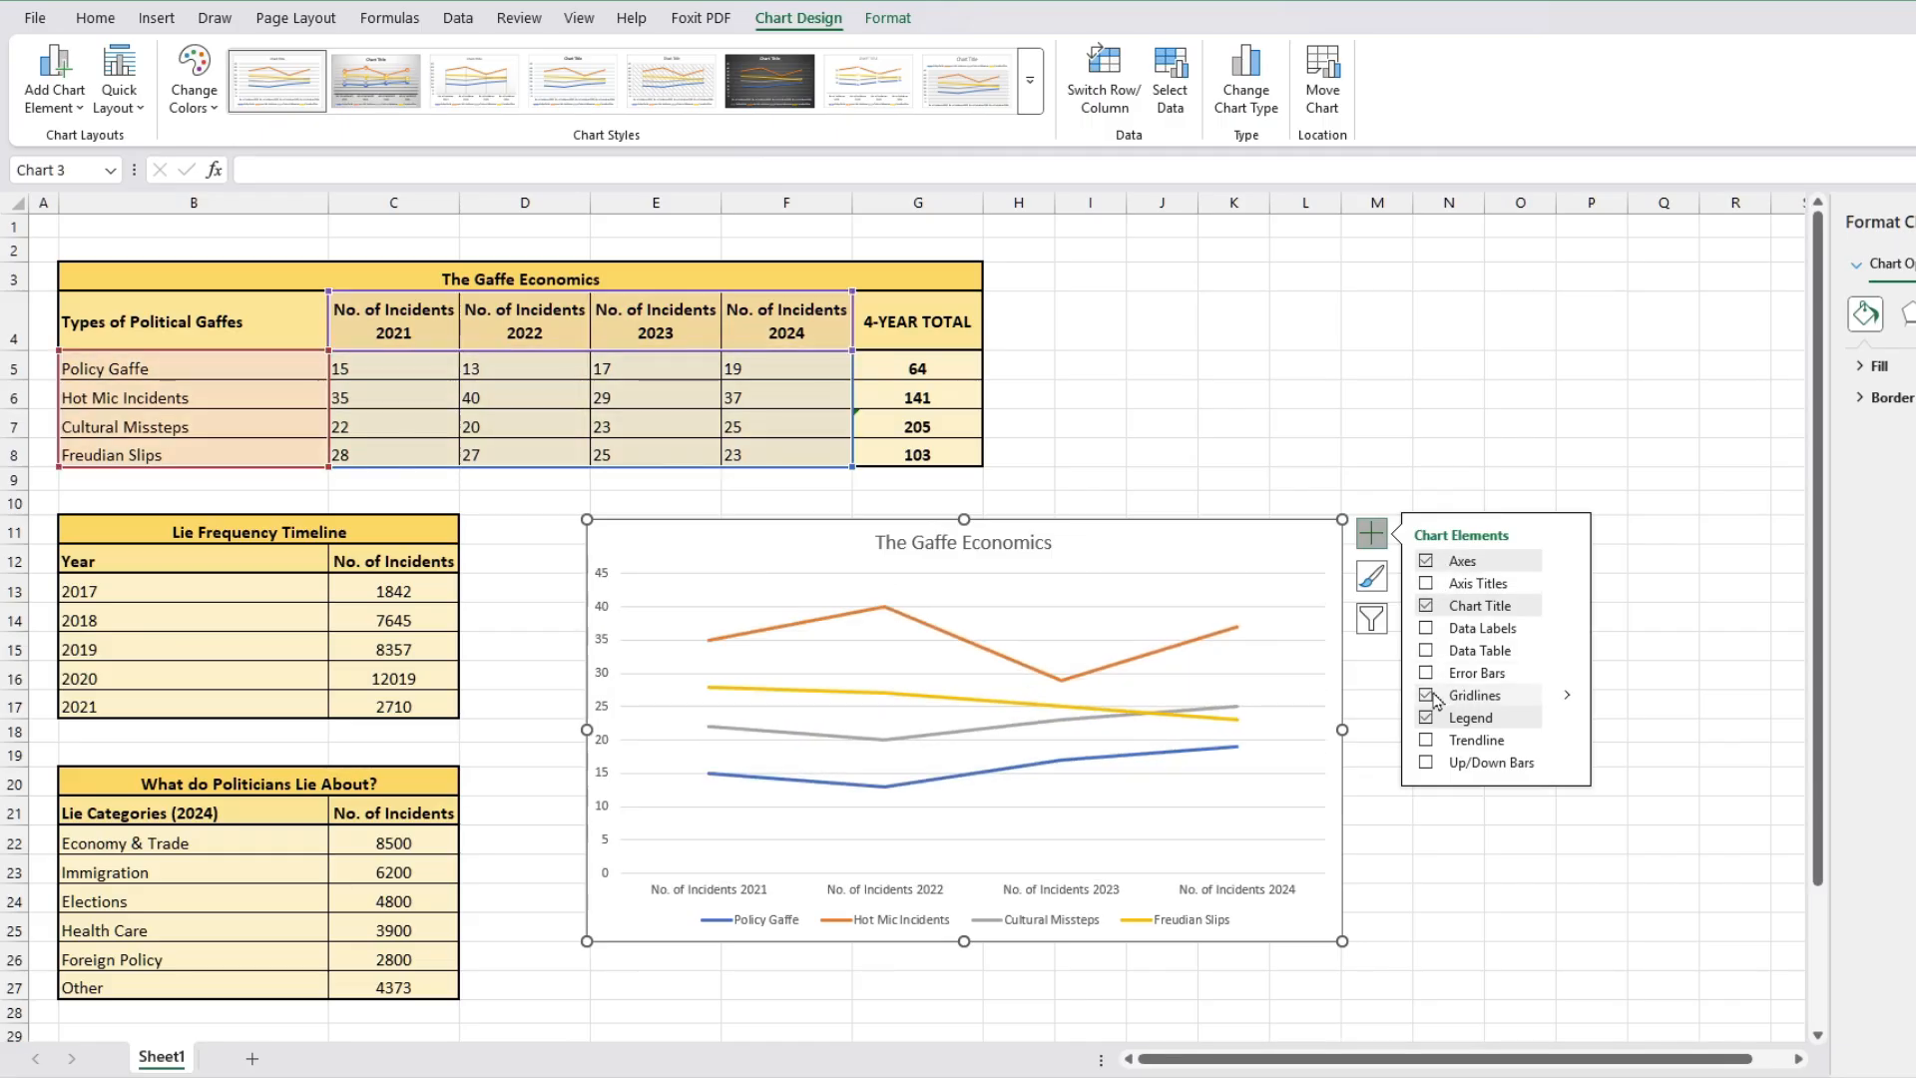
pyautogui.click(1426, 584)
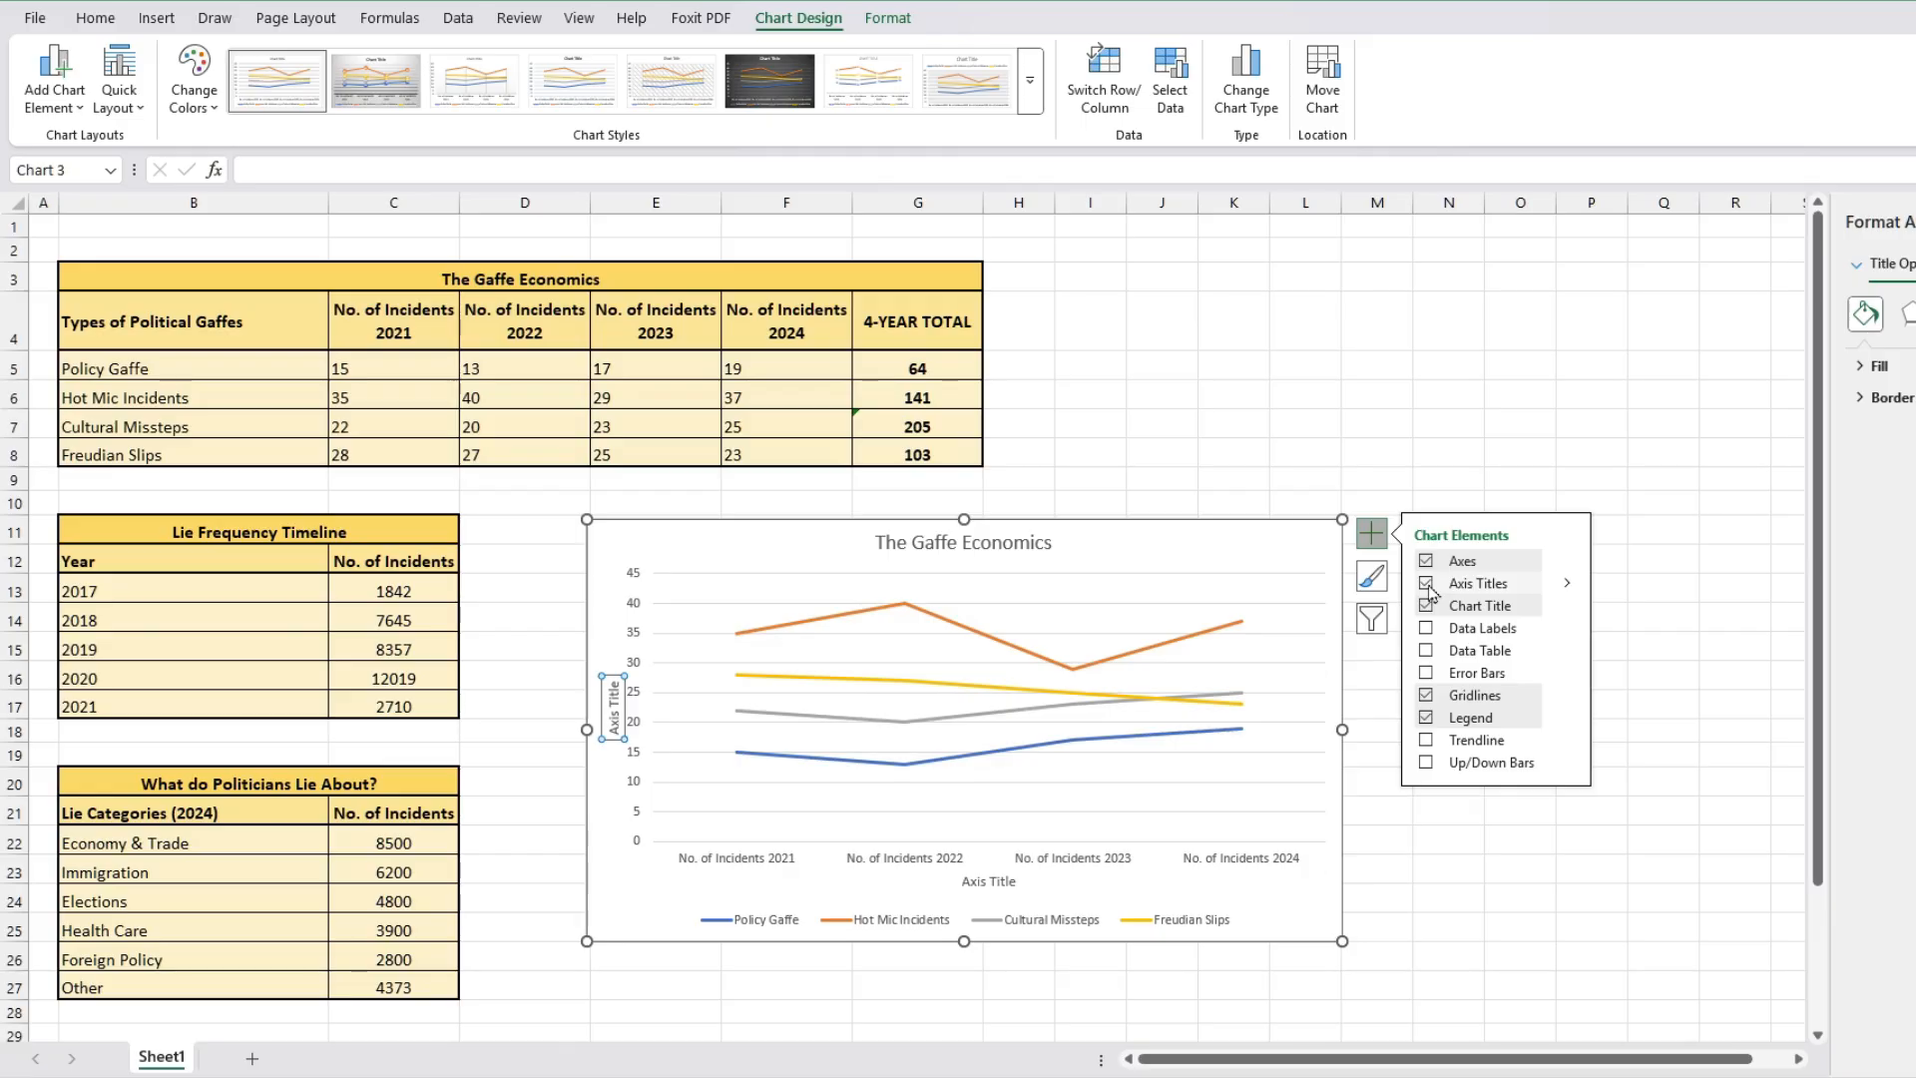
pyautogui.tripleClick(616, 711)
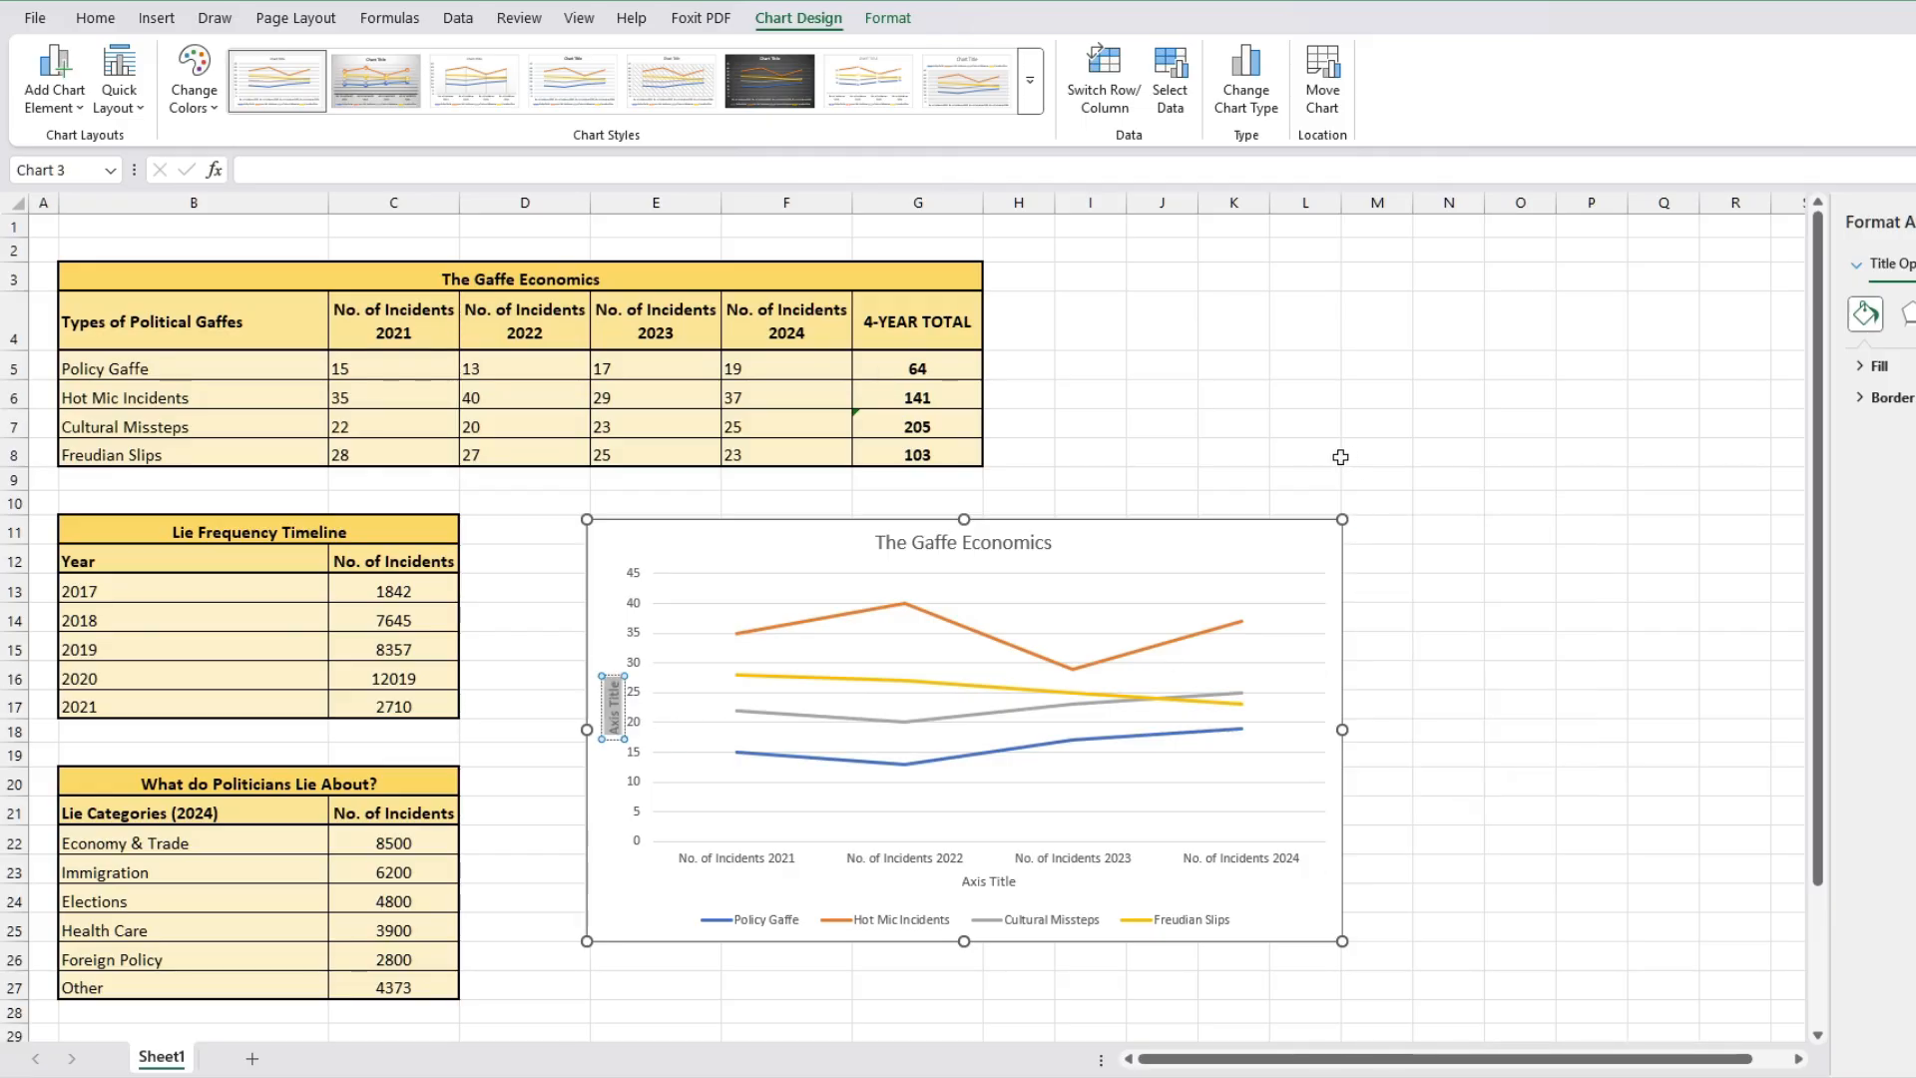
pyautogui.write('No')
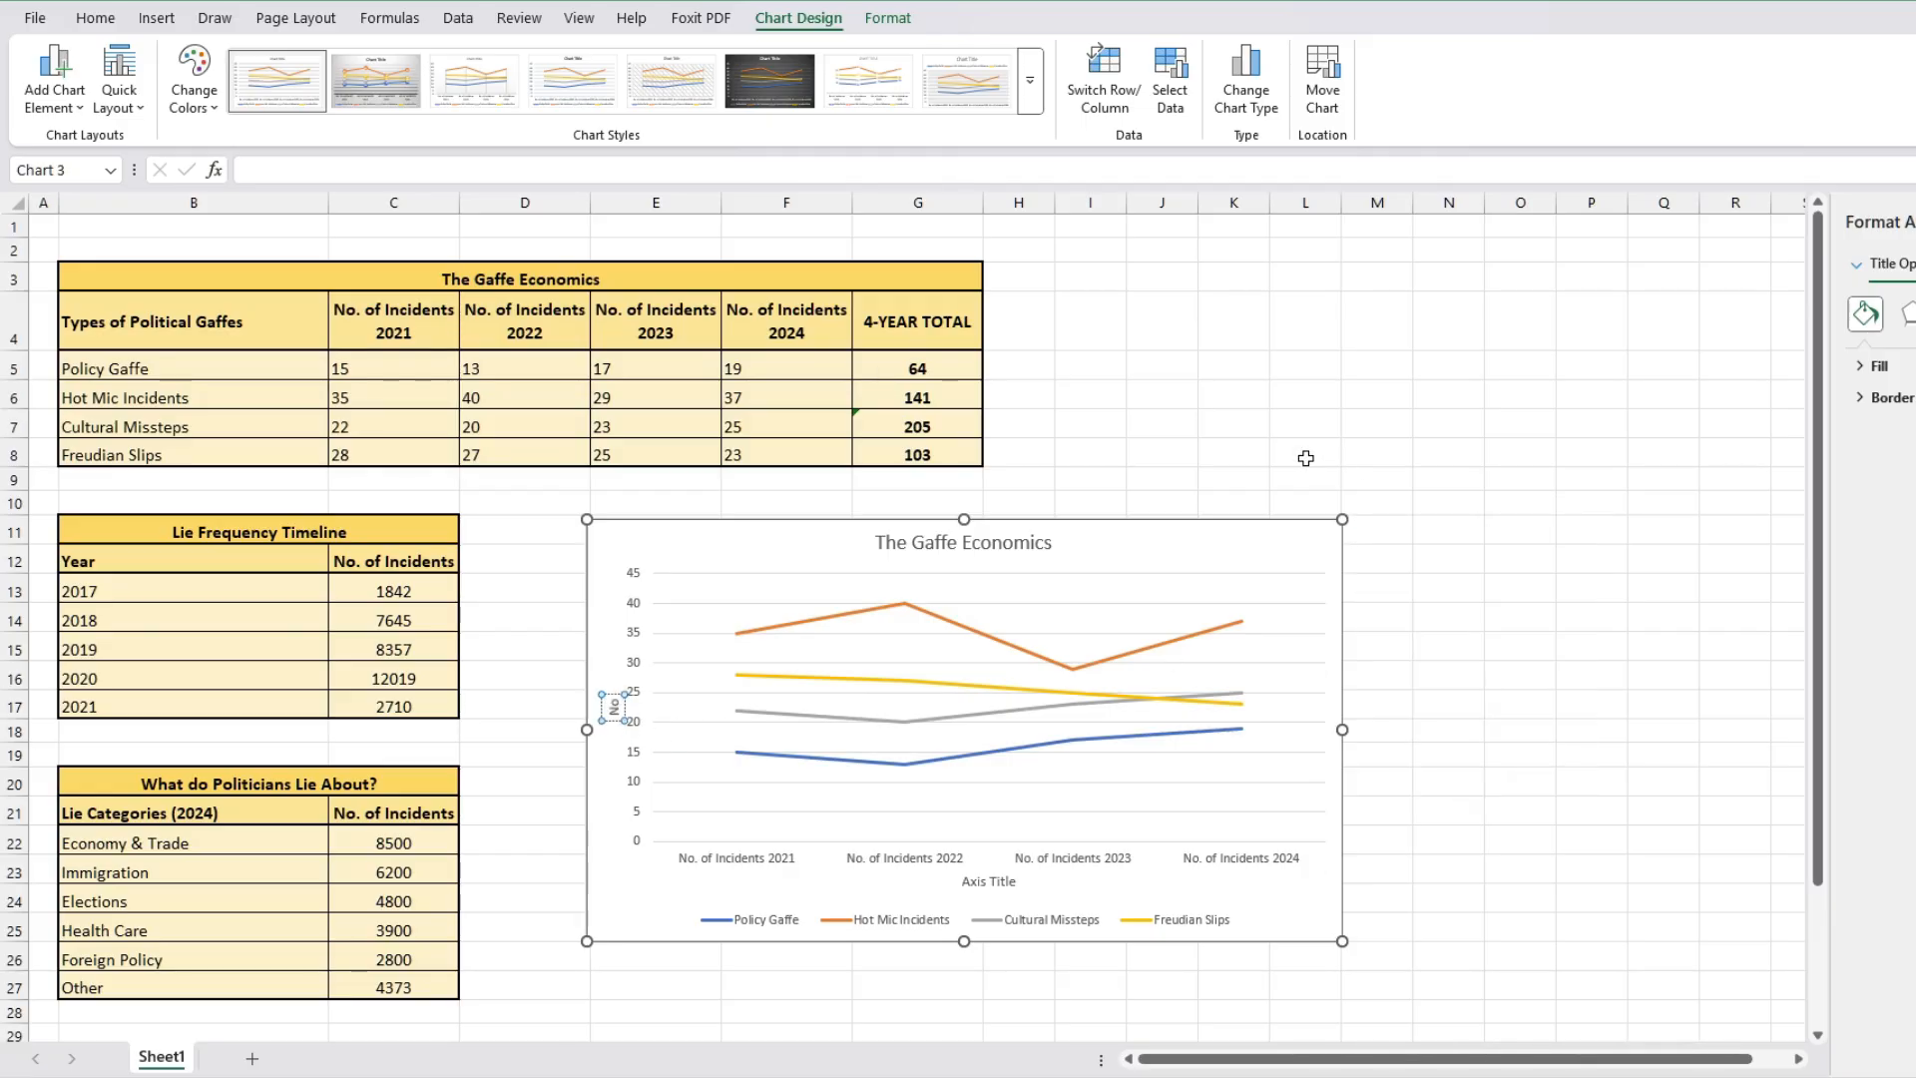
pyautogui.write('mber of In')
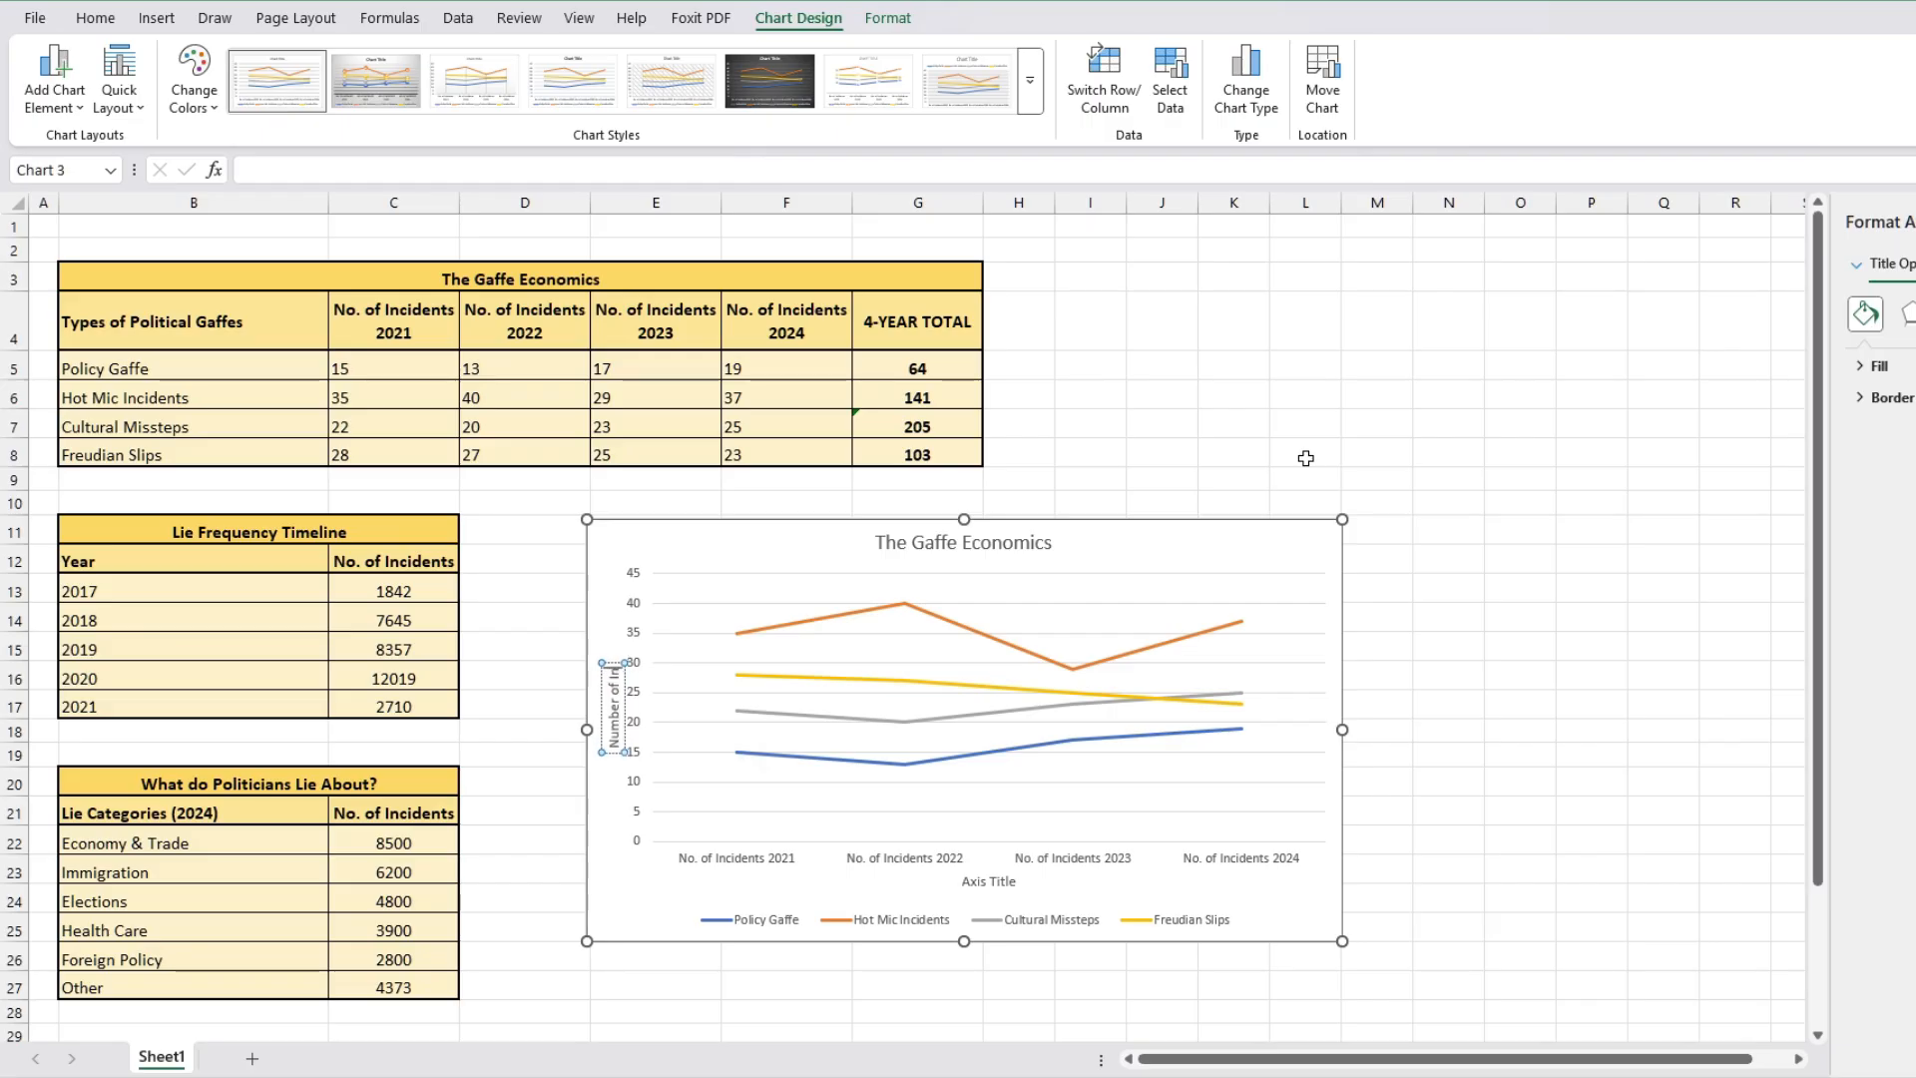
pyautogui.write('cidents')
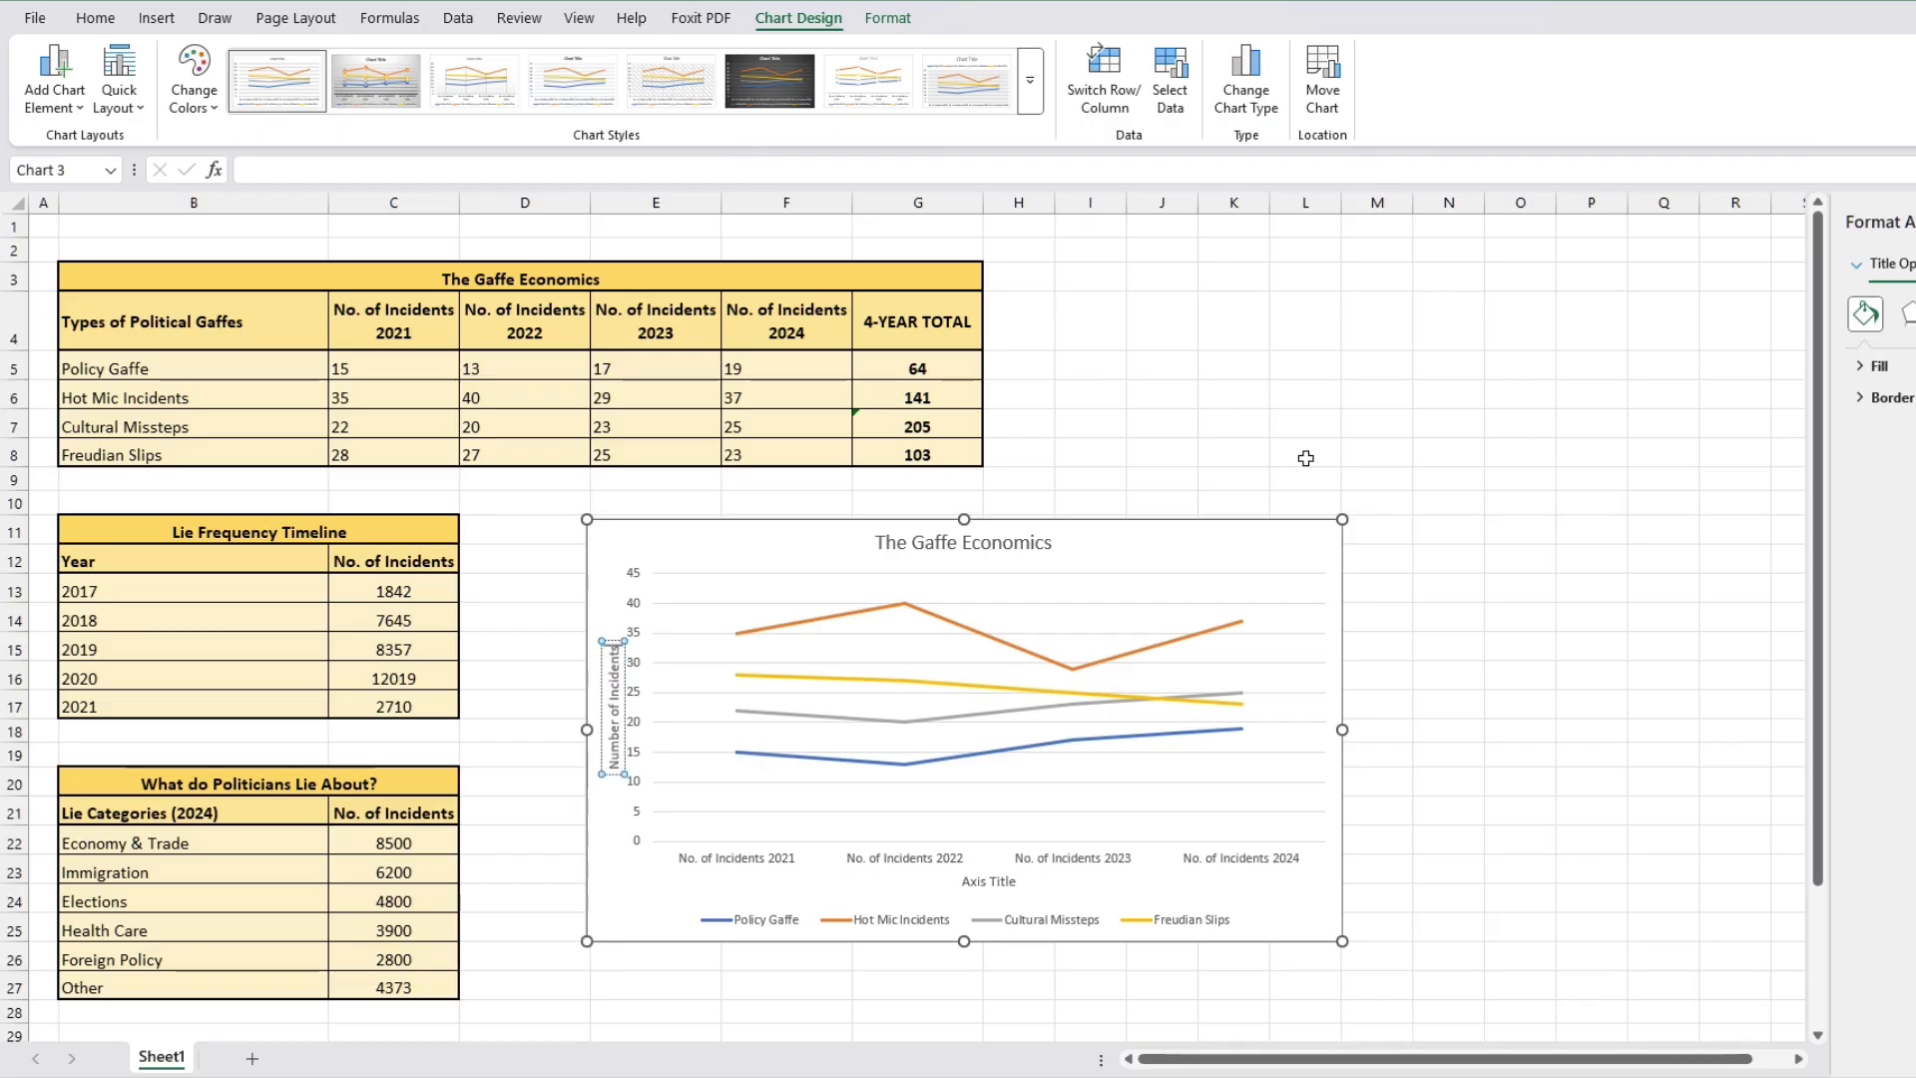
# Step: Add data labels to the line chart and remove its legend using the chart elements list
pyautogui.click(713, 527)
pyautogui.click(1371, 533)
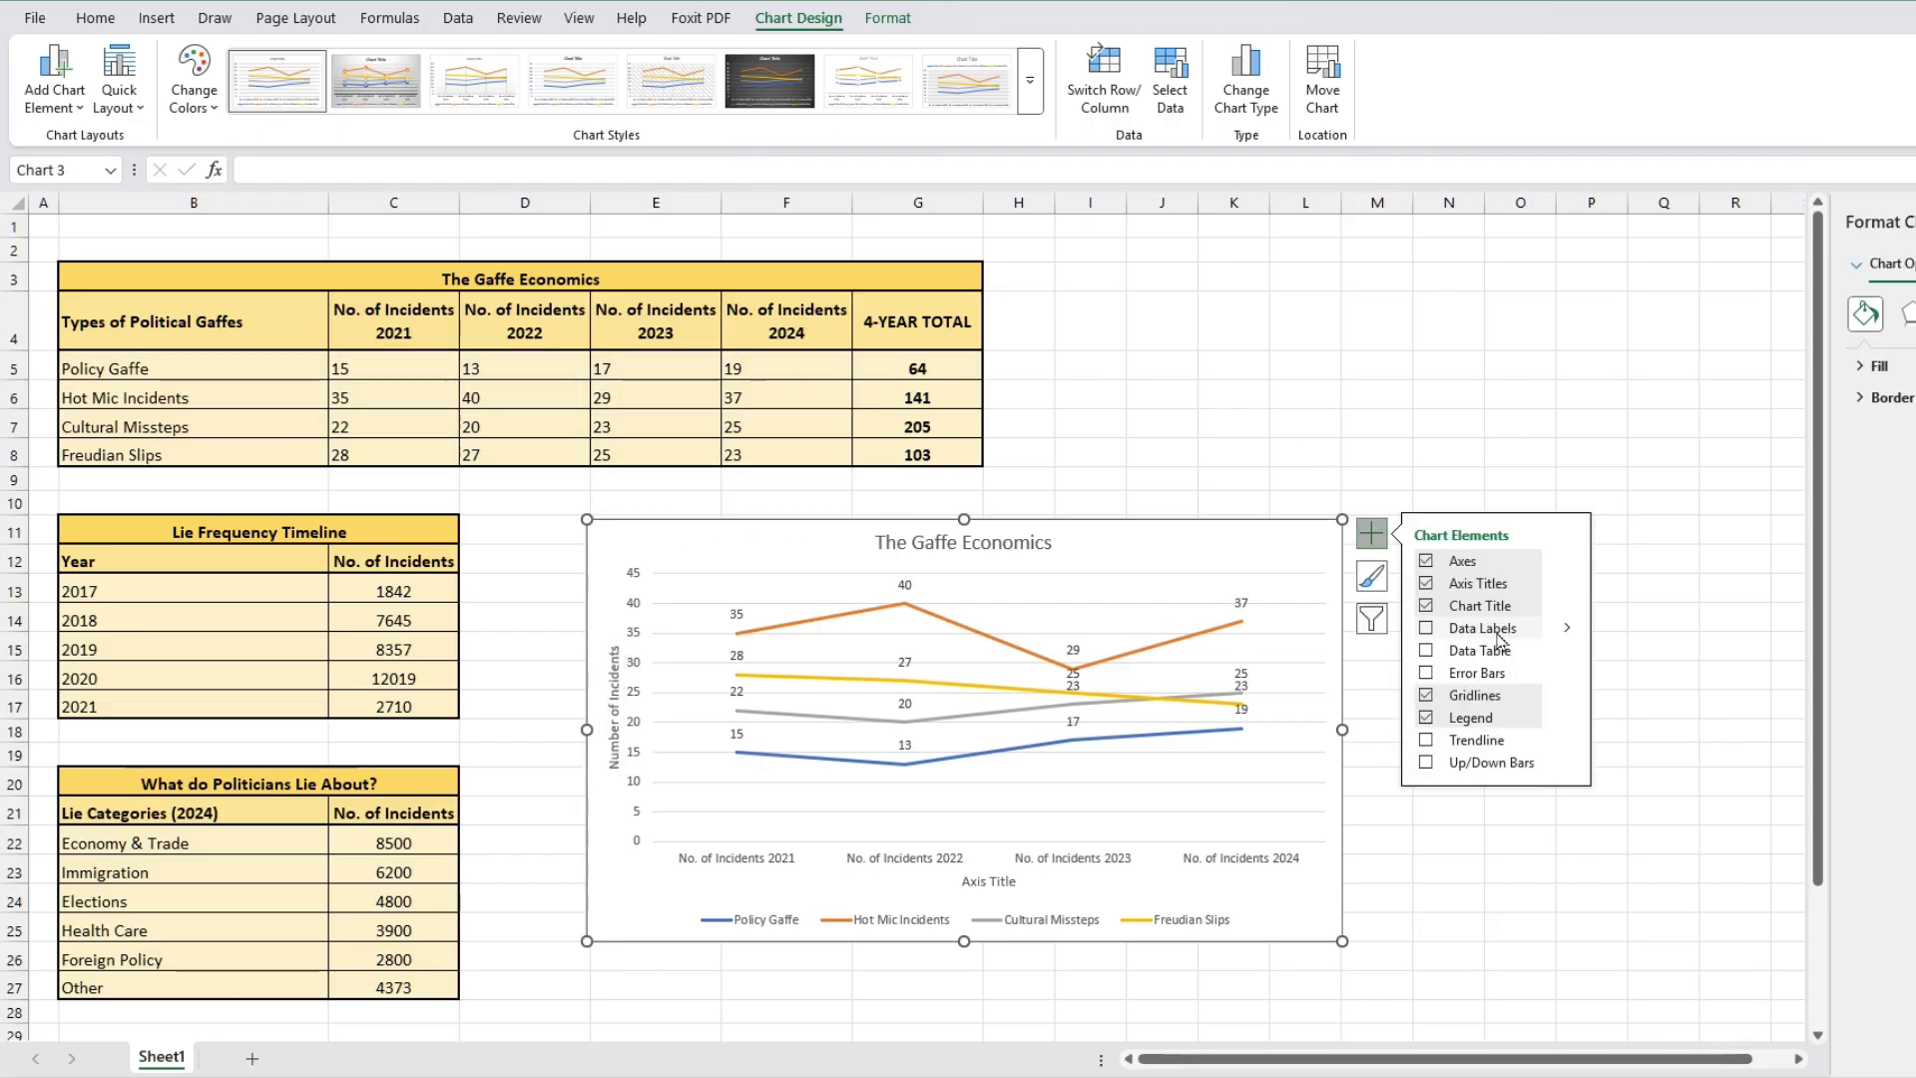
pyautogui.click(1426, 628)
pyautogui.click(990, 882)
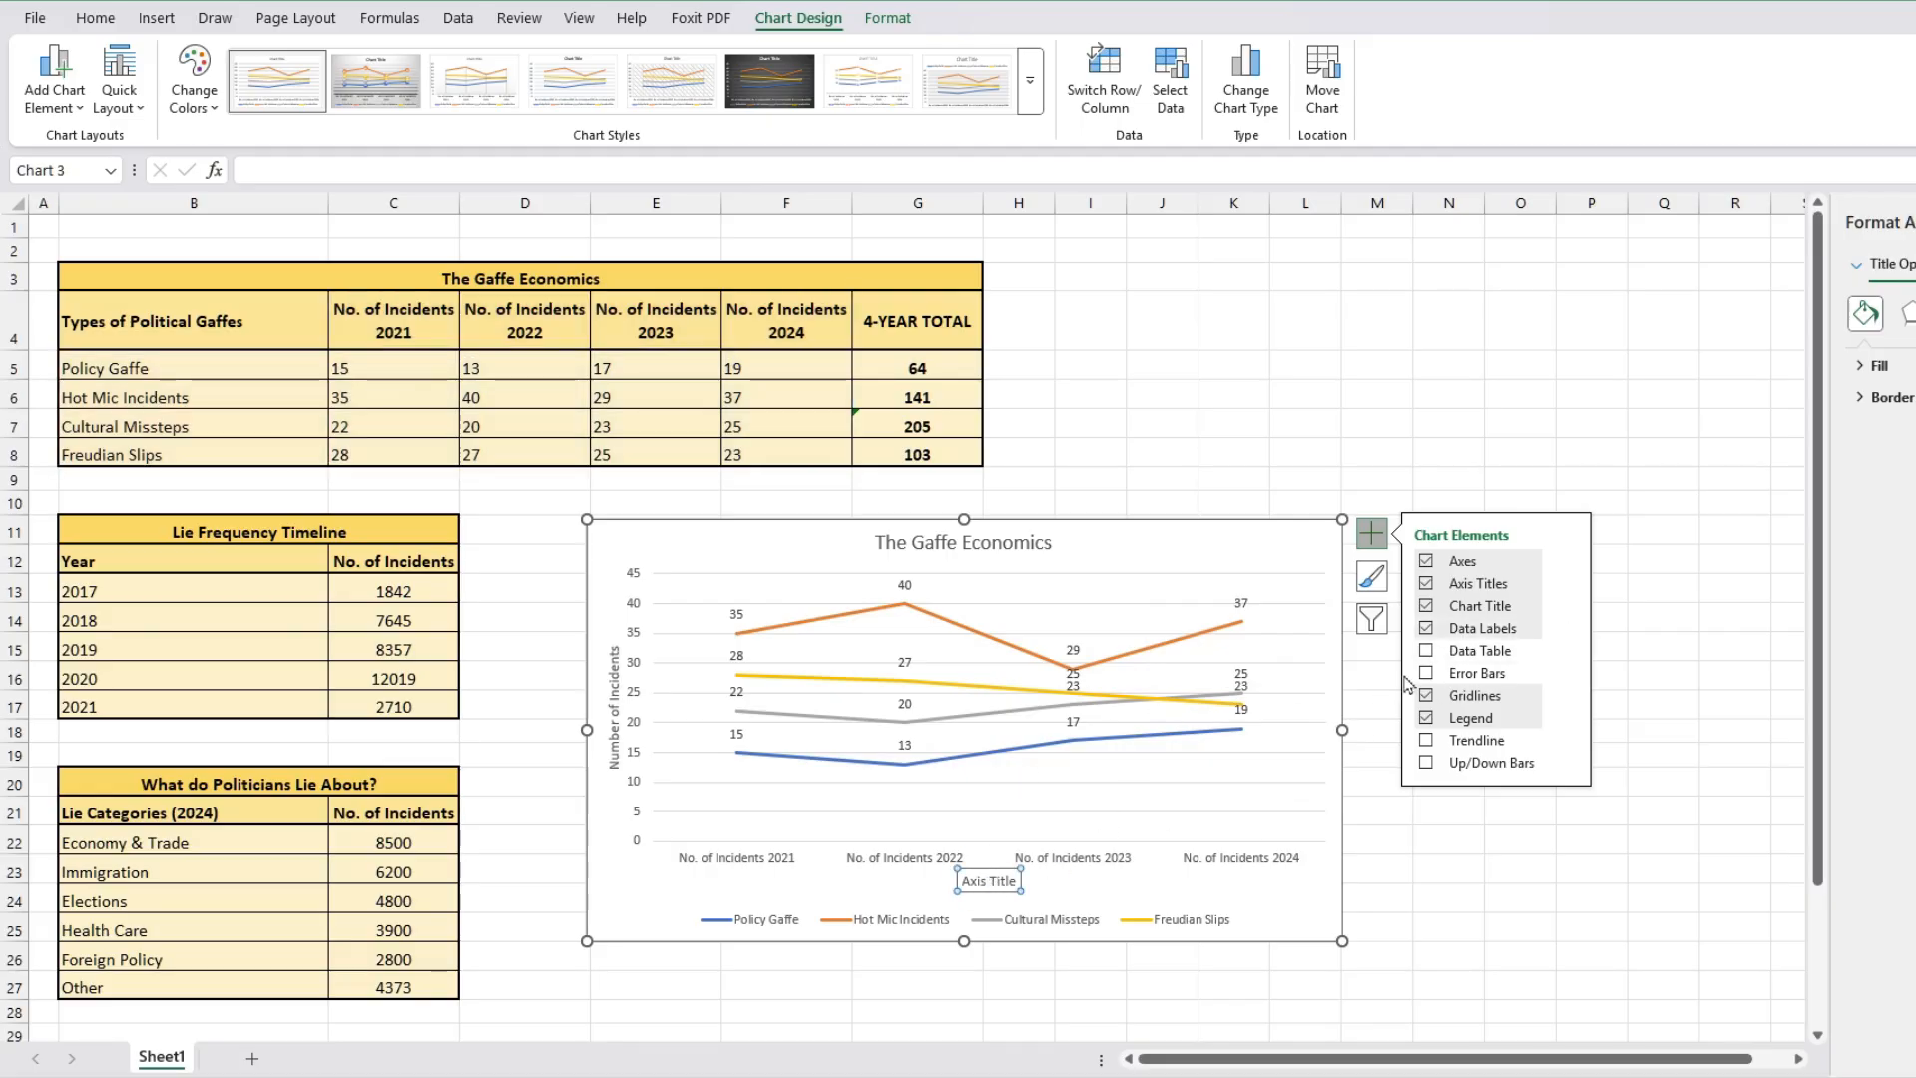
pyautogui.click(1426, 629)
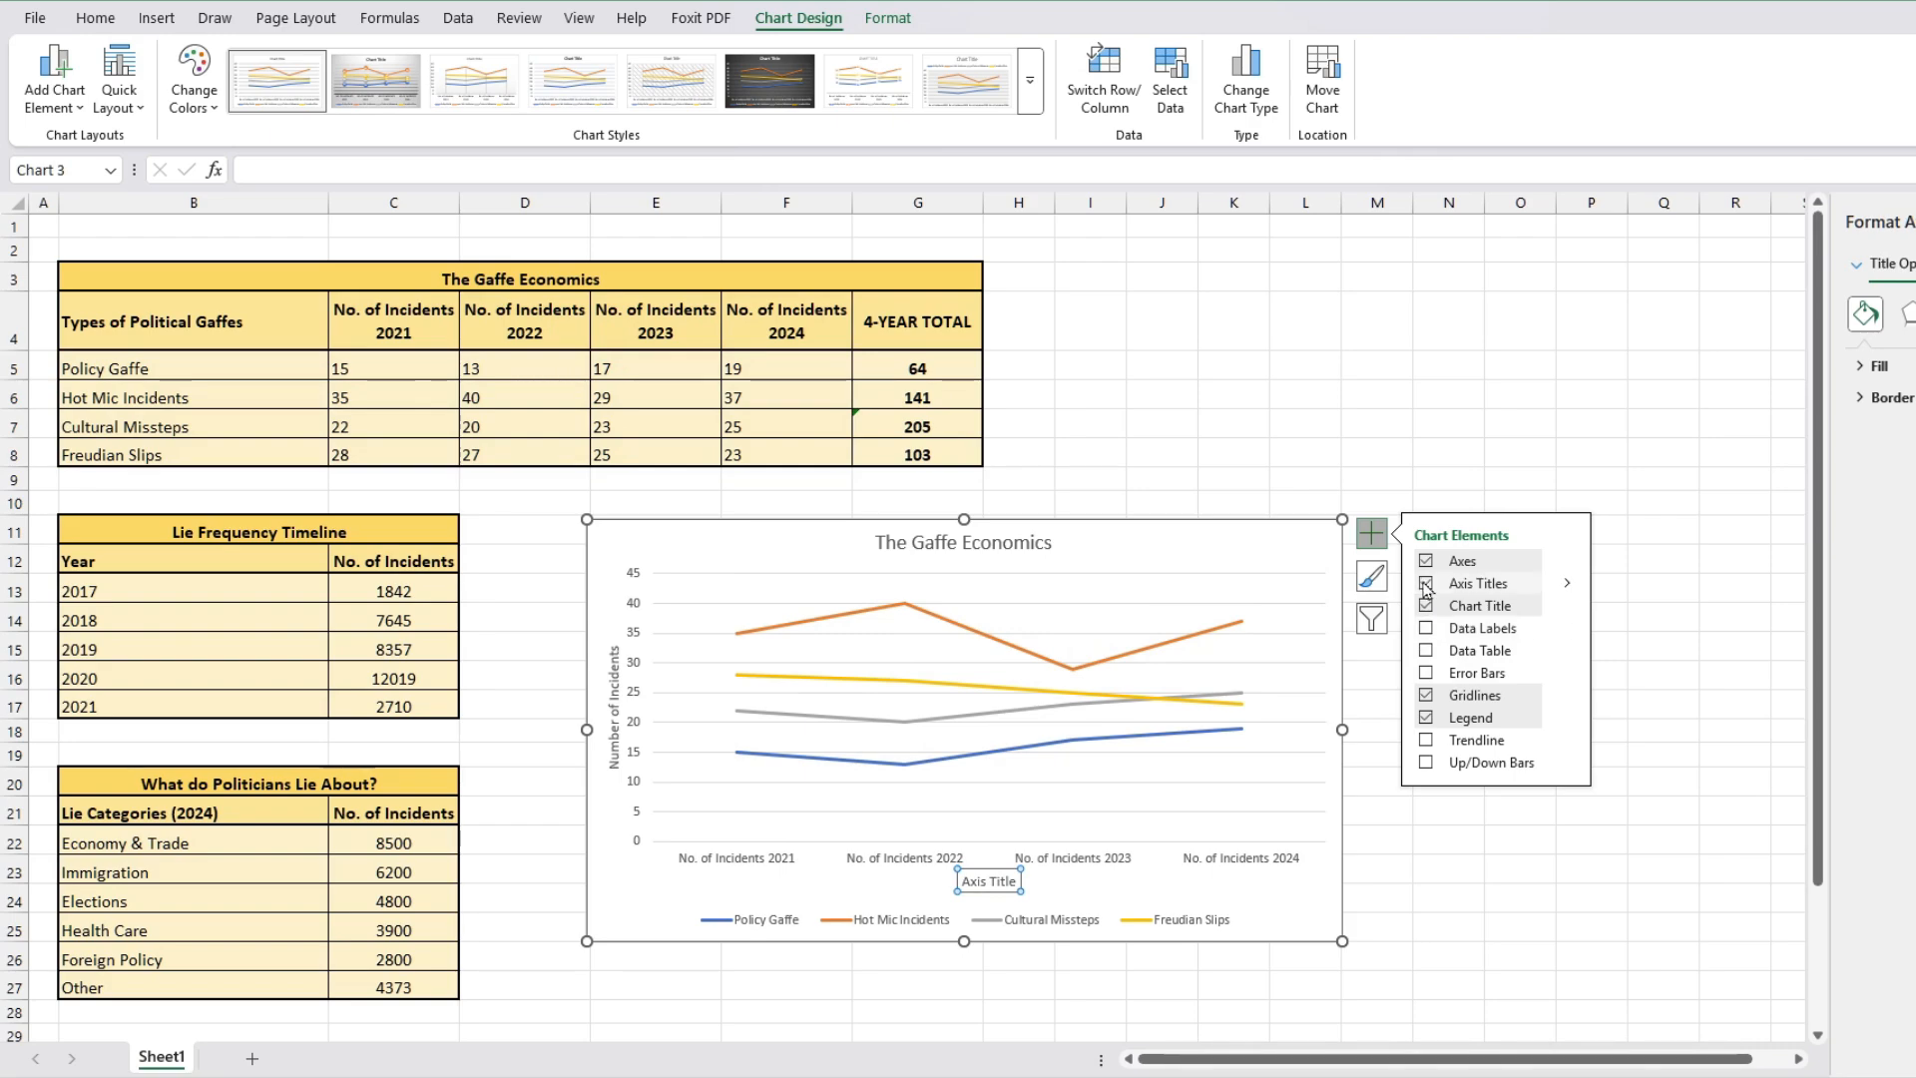
pyautogui.click(1424, 696)
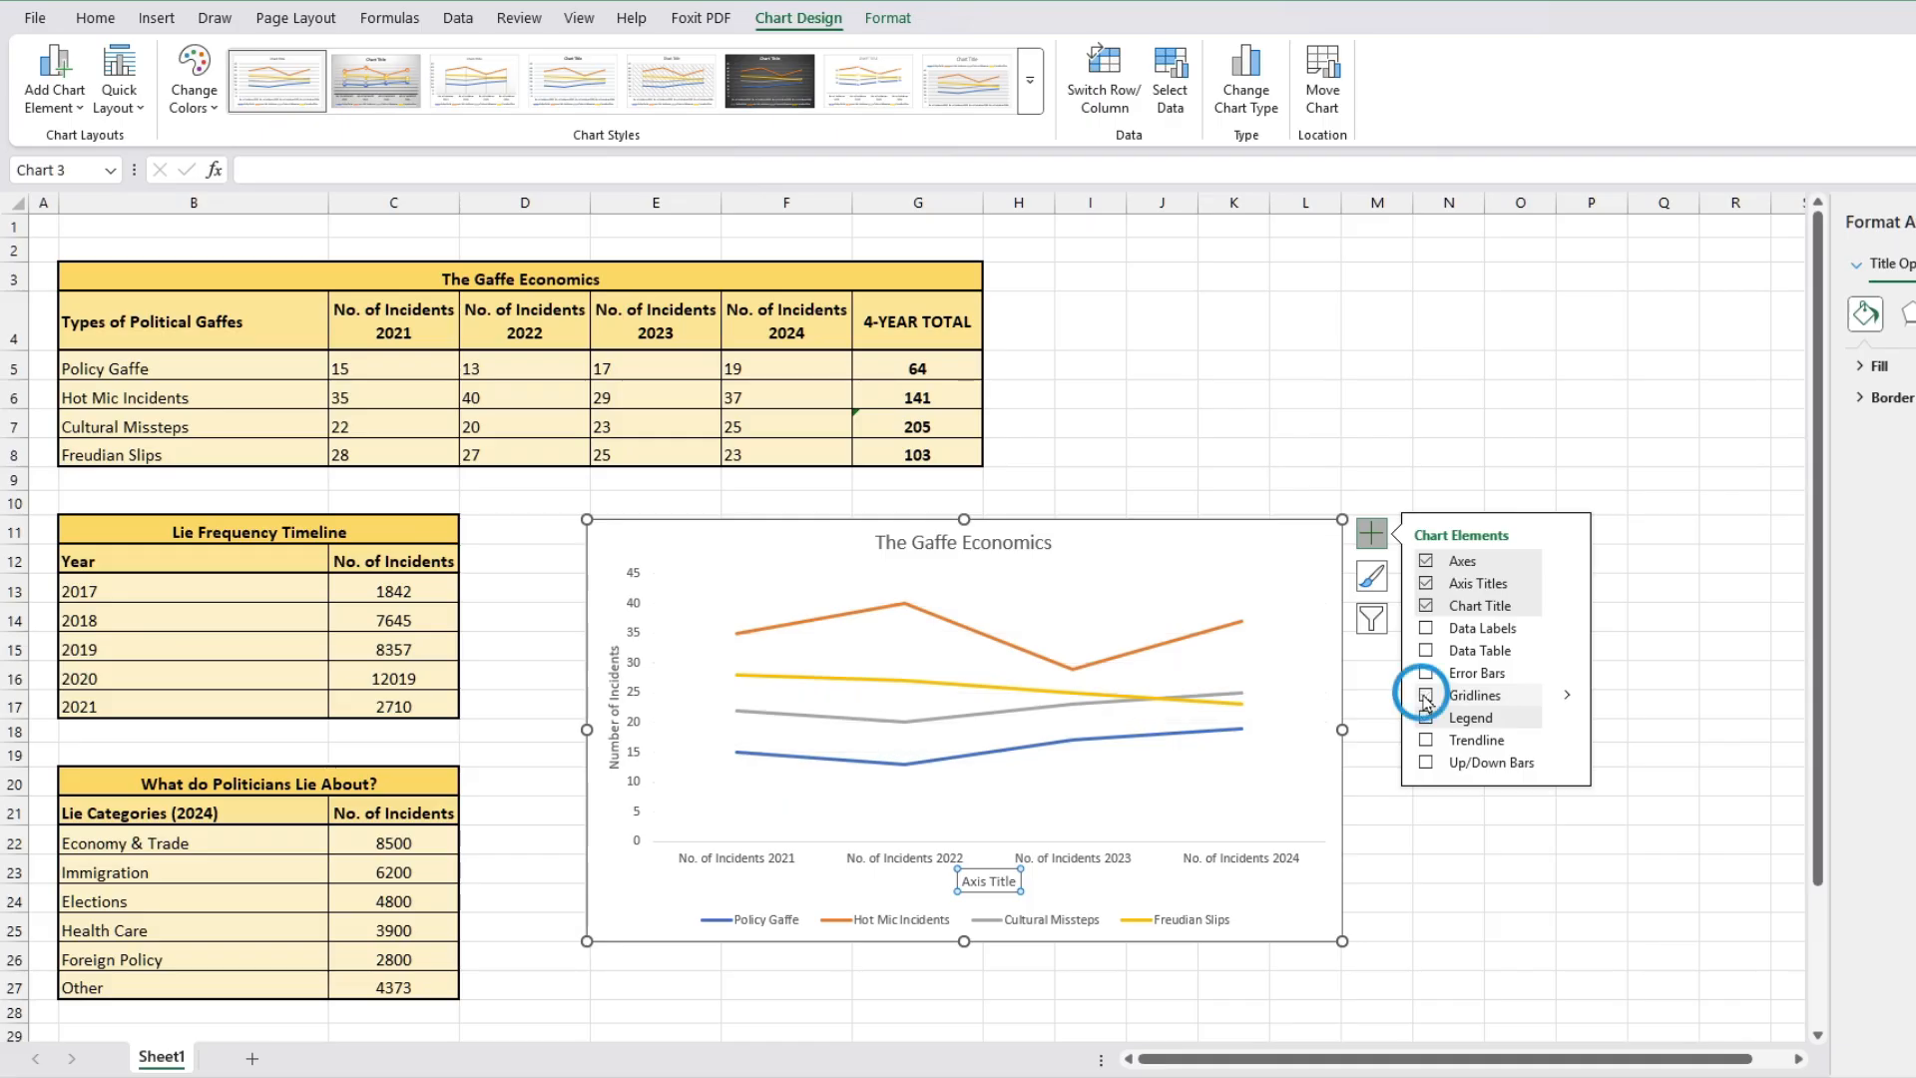
pyautogui.click(1424, 697)
pyautogui.click(1425, 718)
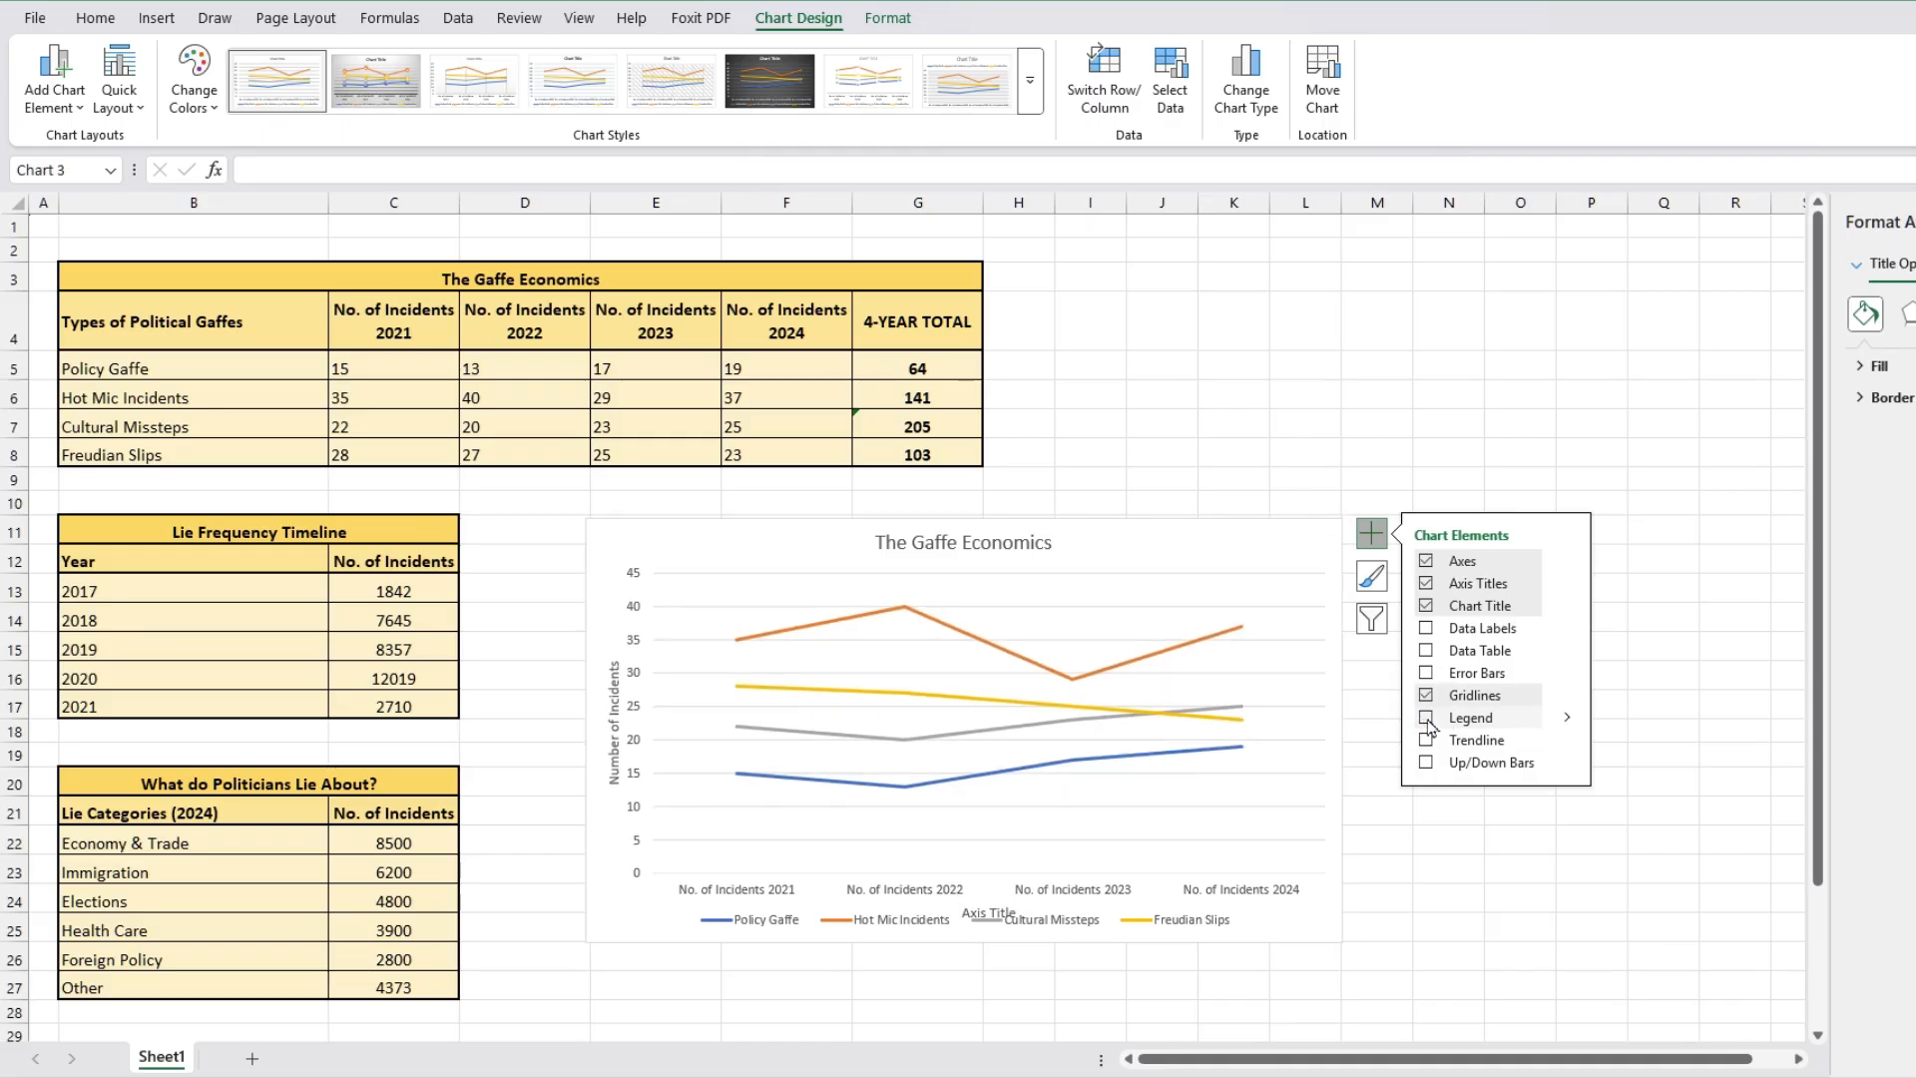
pyautogui.click(1426, 717)
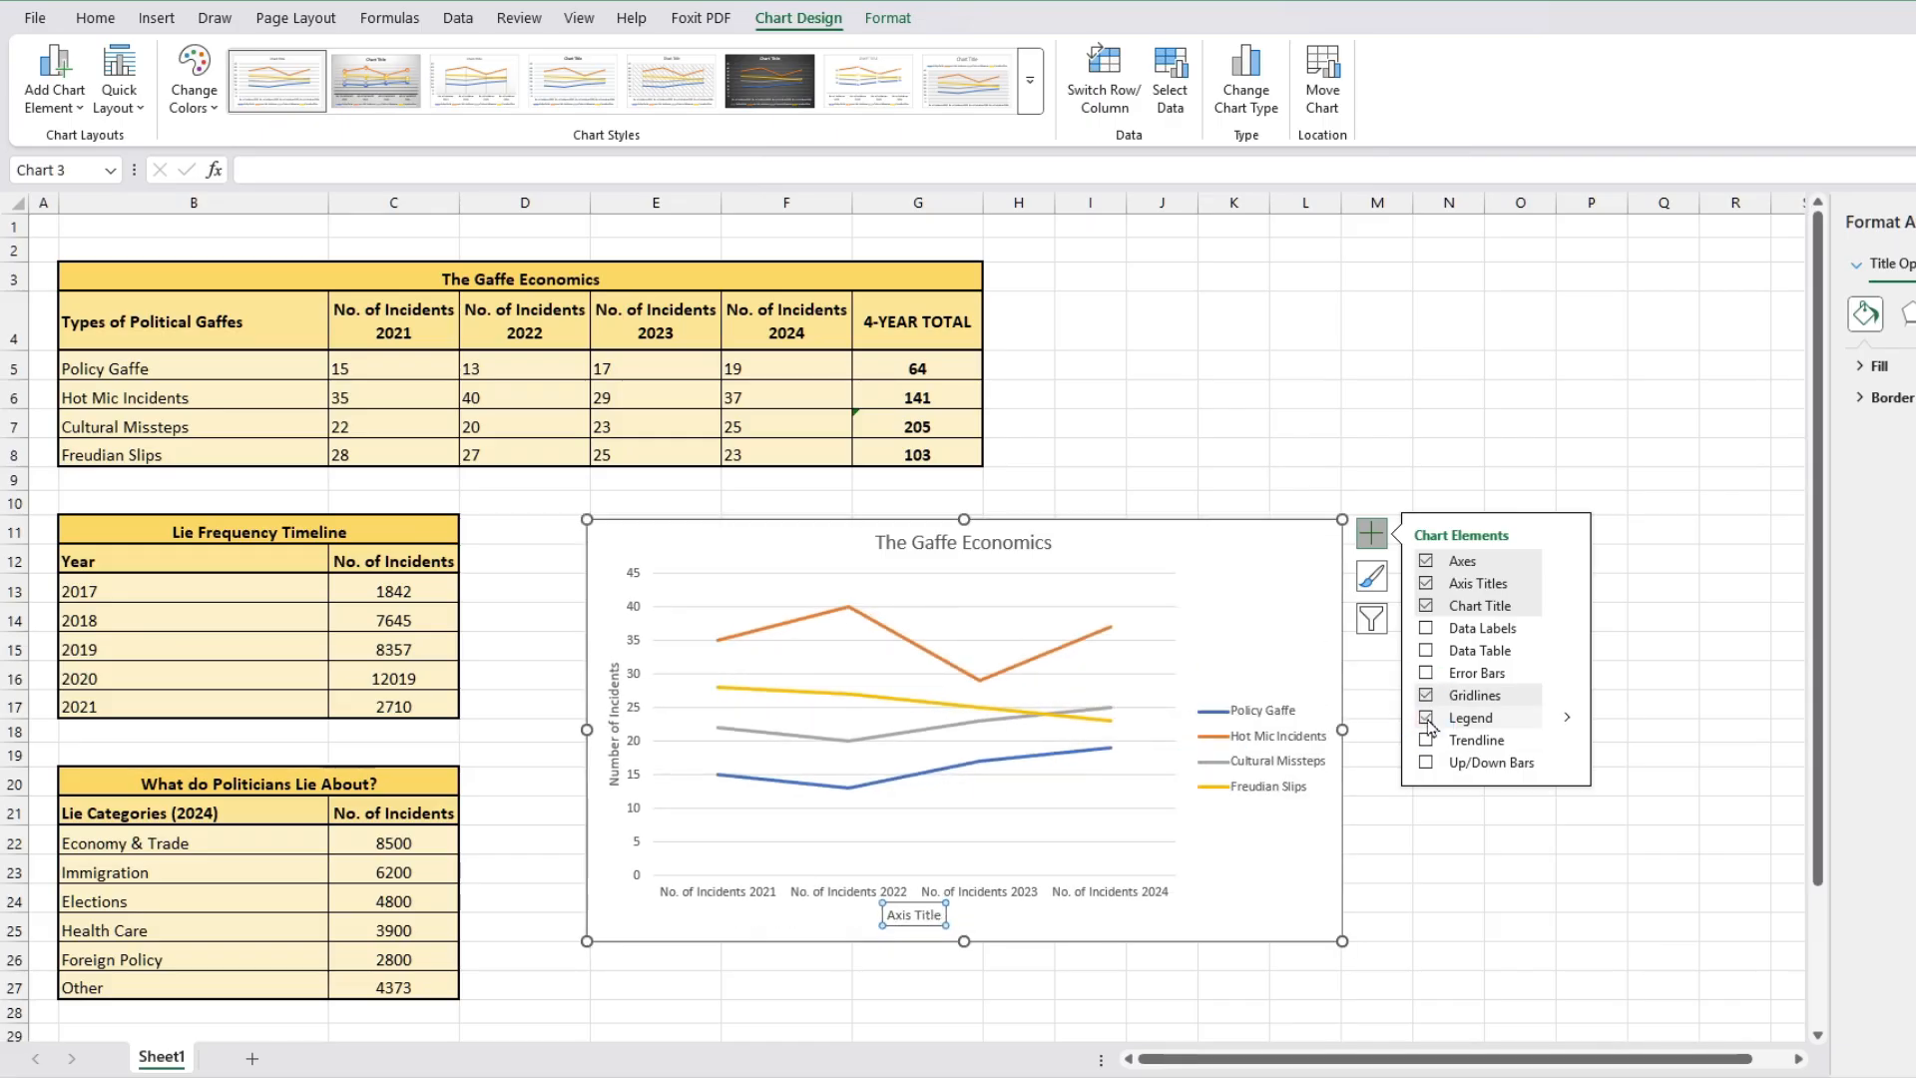
pyautogui.click(1425, 763)
pyautogui.click(1425, 763)
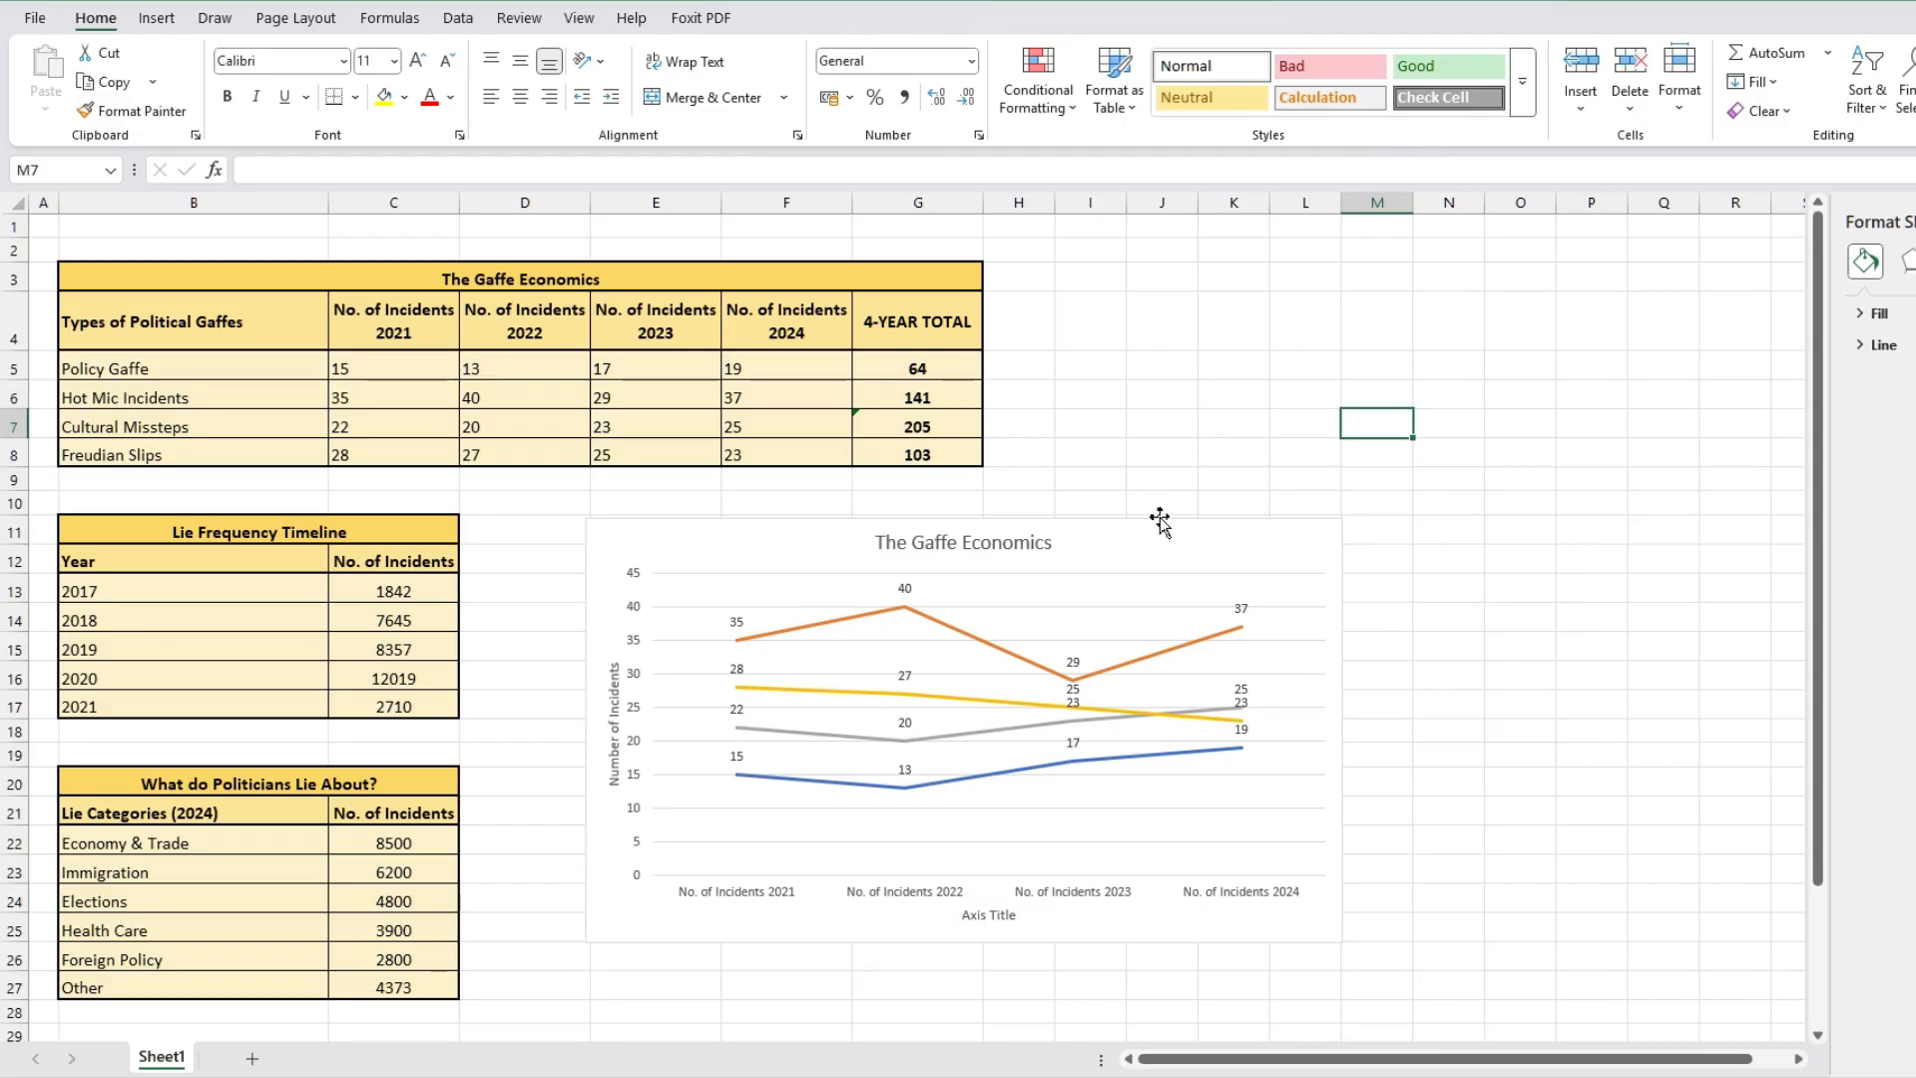
# Step: Try a gradient quick style on the line chart, then return to the first chart style
pyautogui.click(1145, 557)
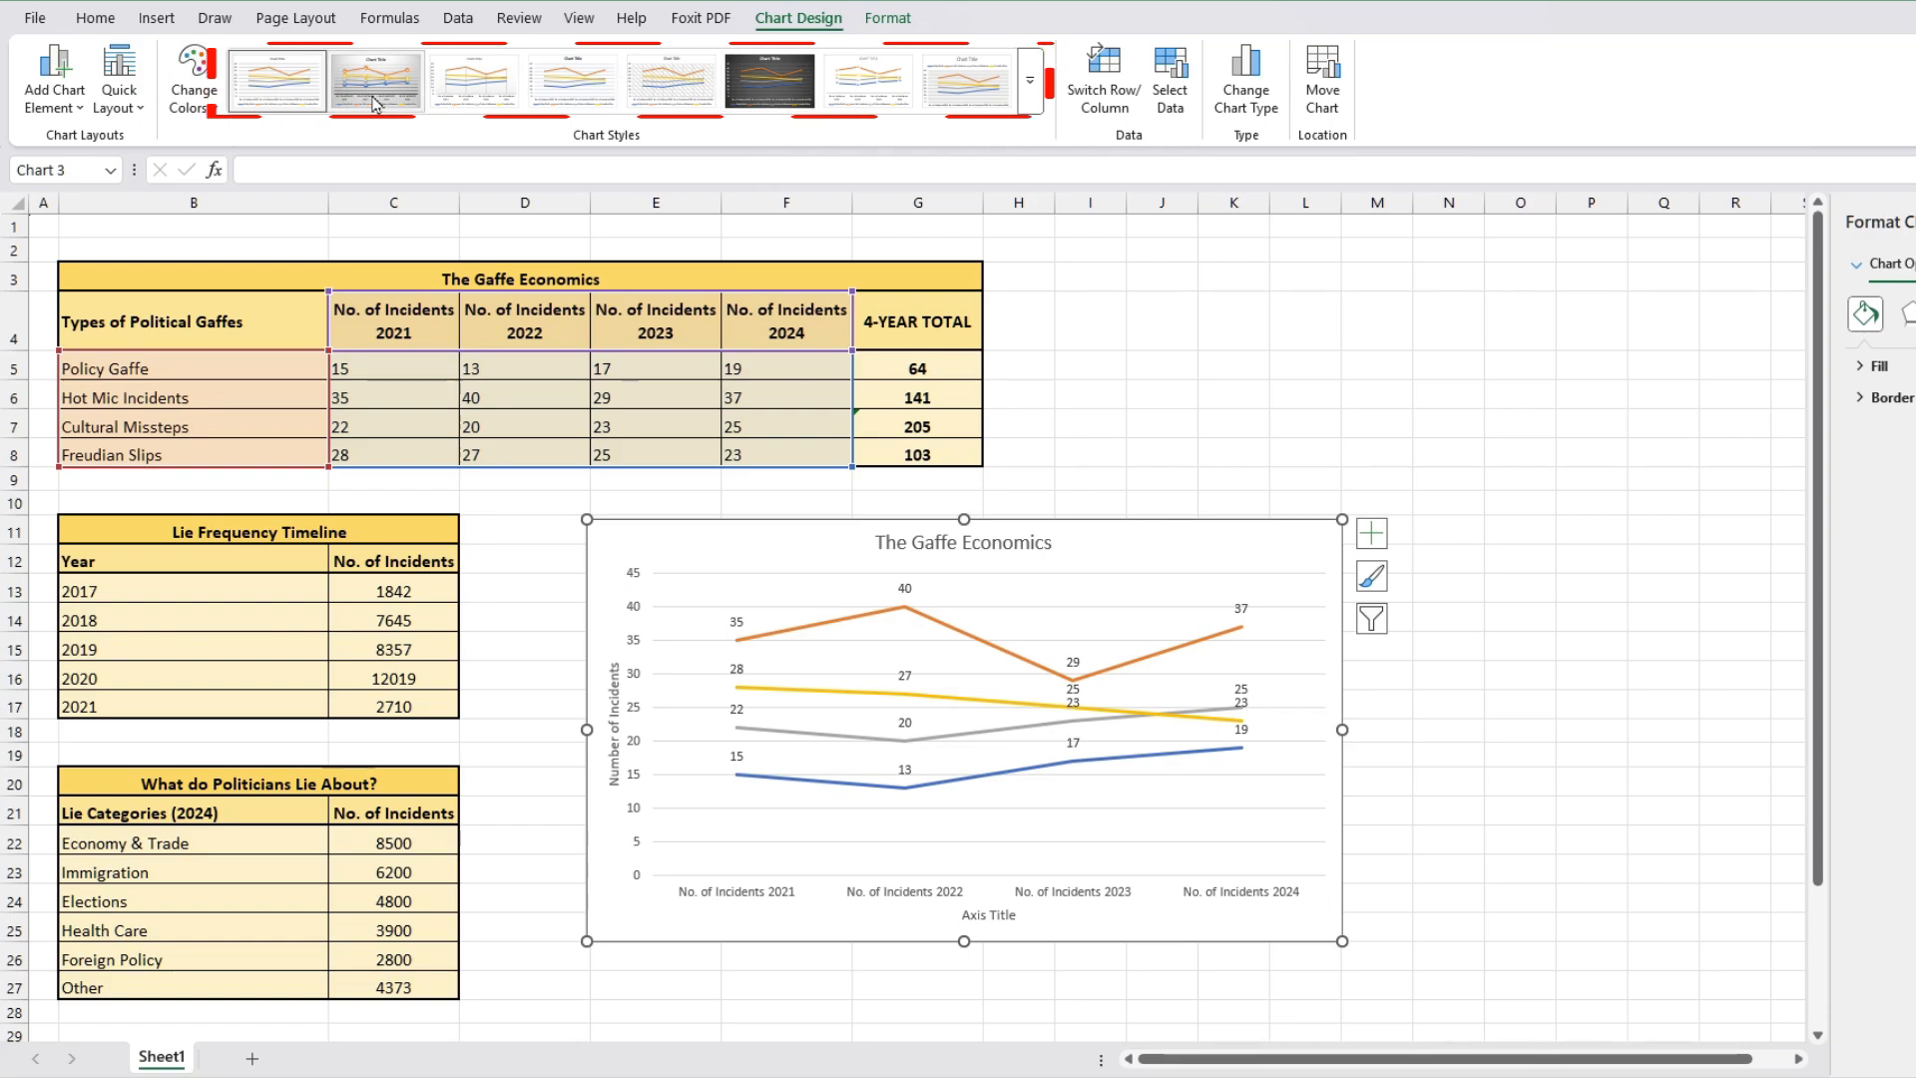
pyautogui.click(1034, 82)
pyautogui.click(755, 81)
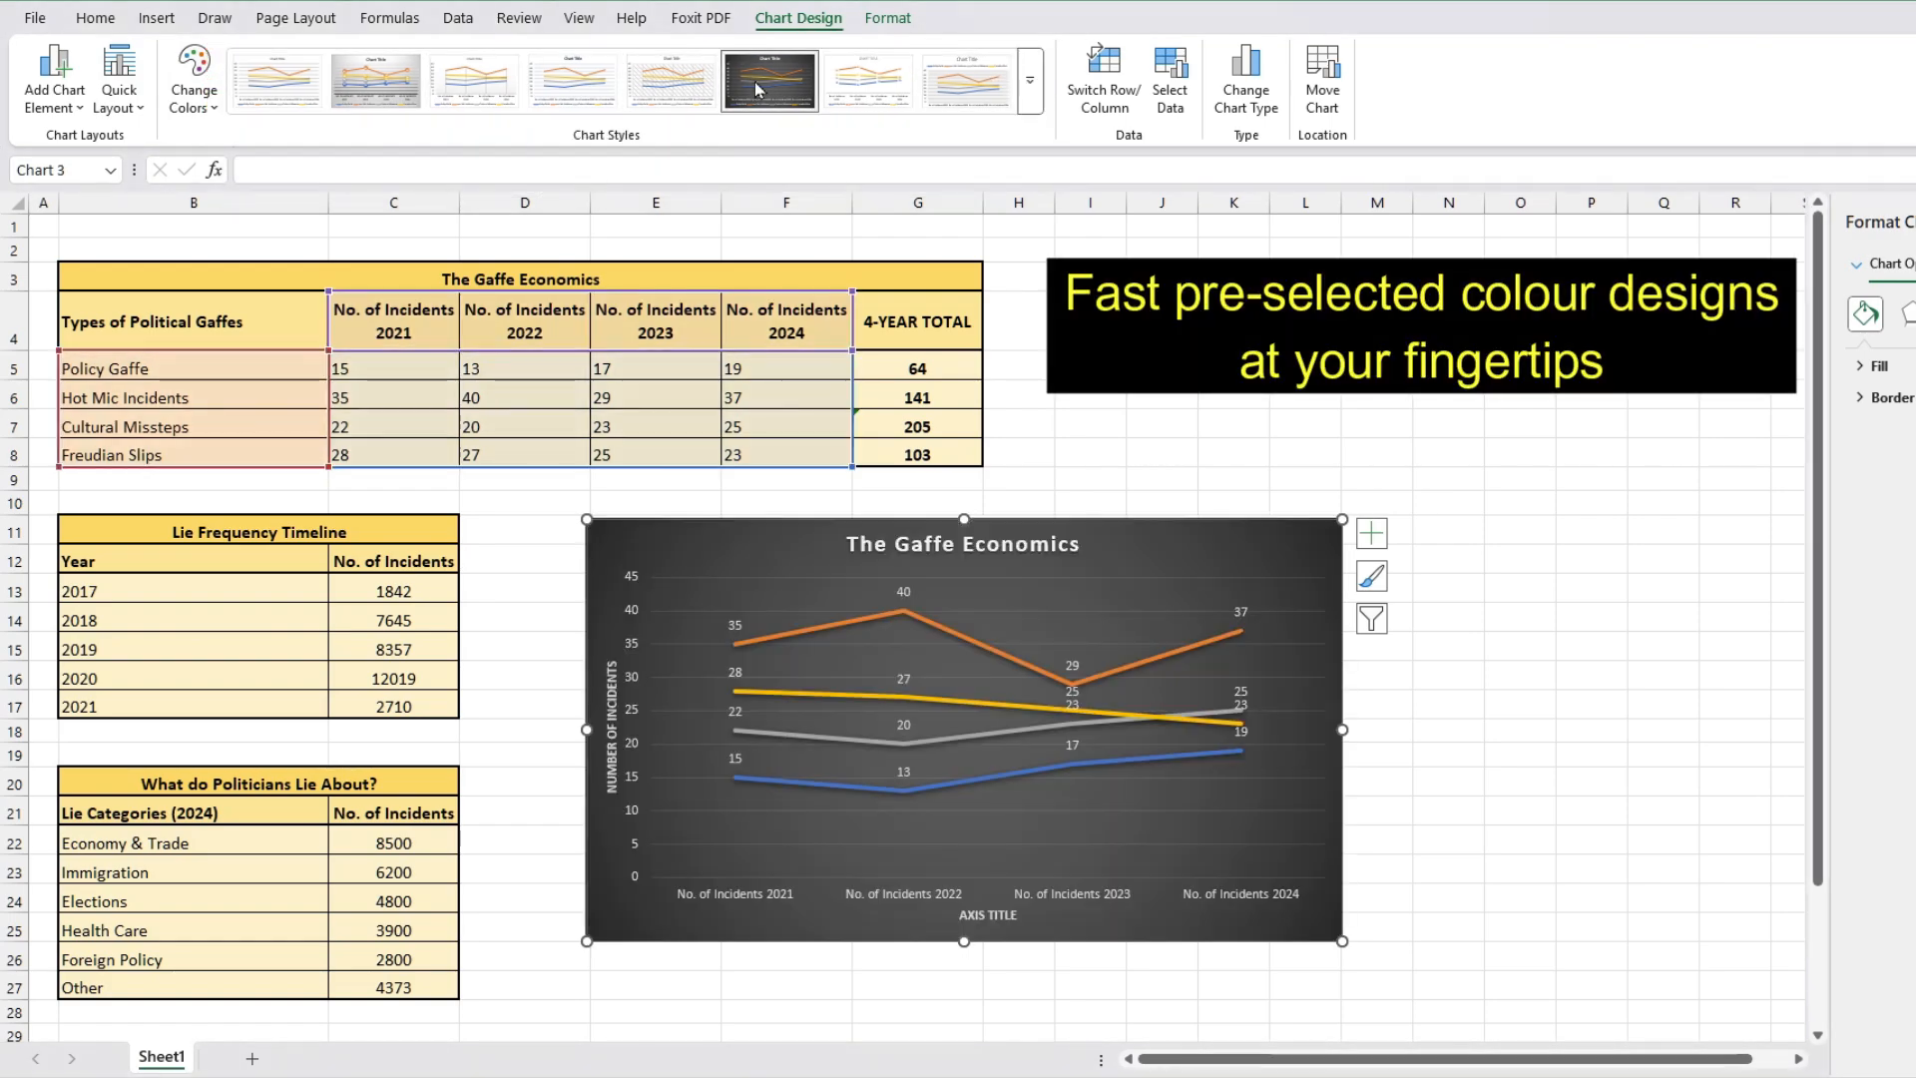
pyautogui.click(354, 93)
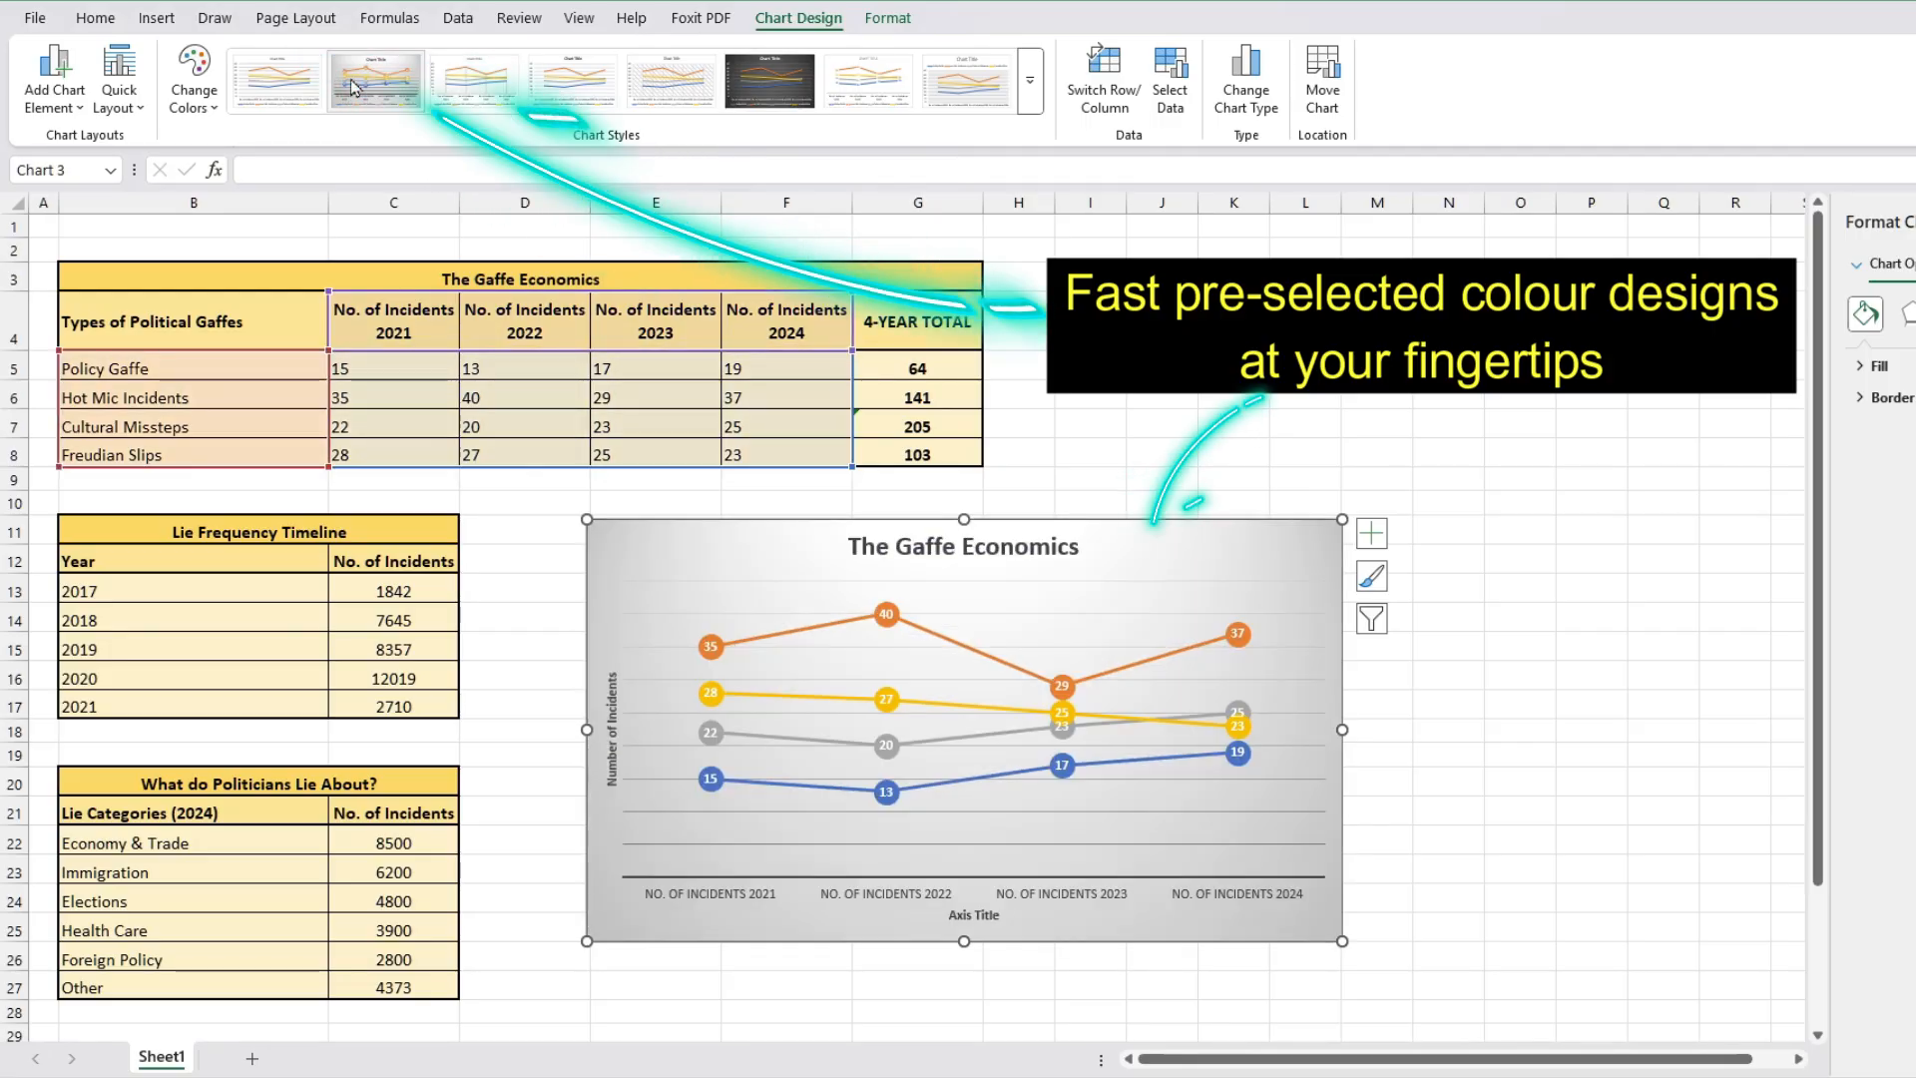
pyautogui.click(252, 94)
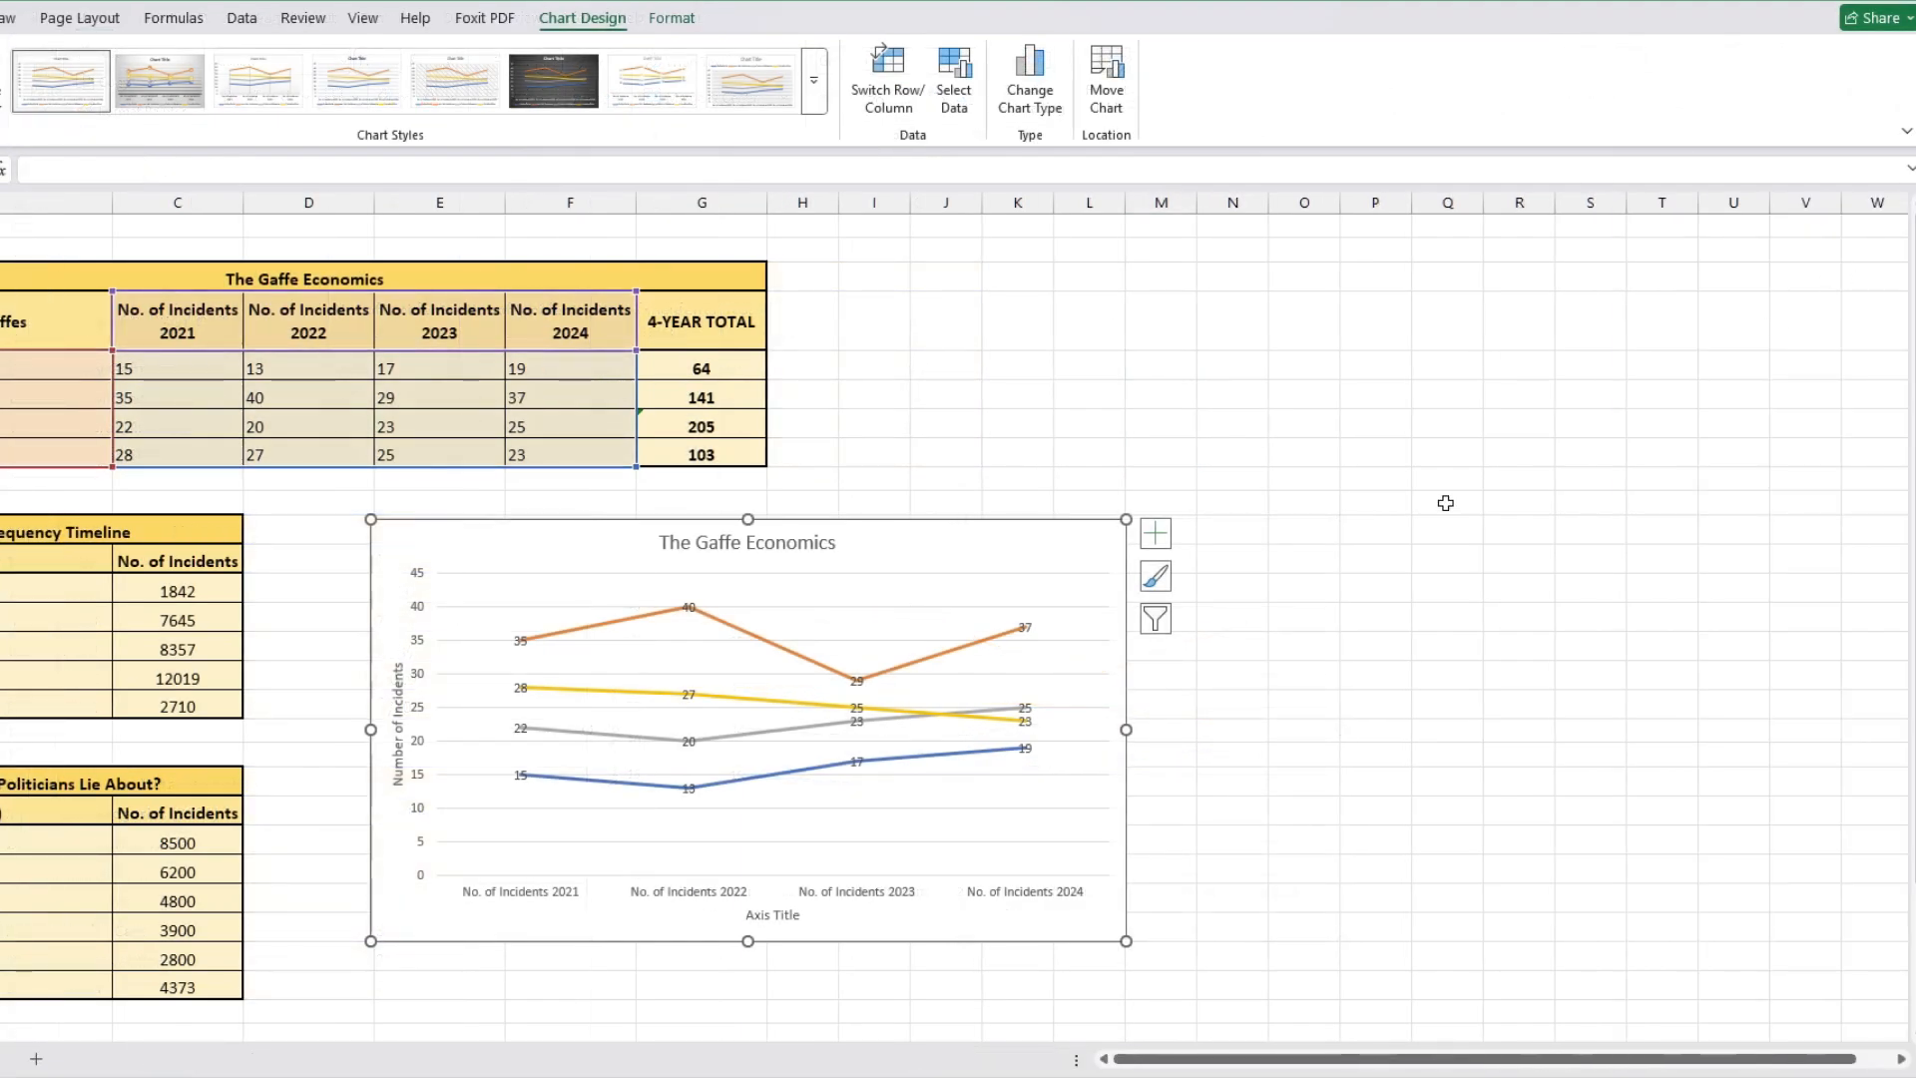
# Step: Open the chart area formatting for the line chart and apply a gradient fill
pyautogui.rightClick(993, 547)
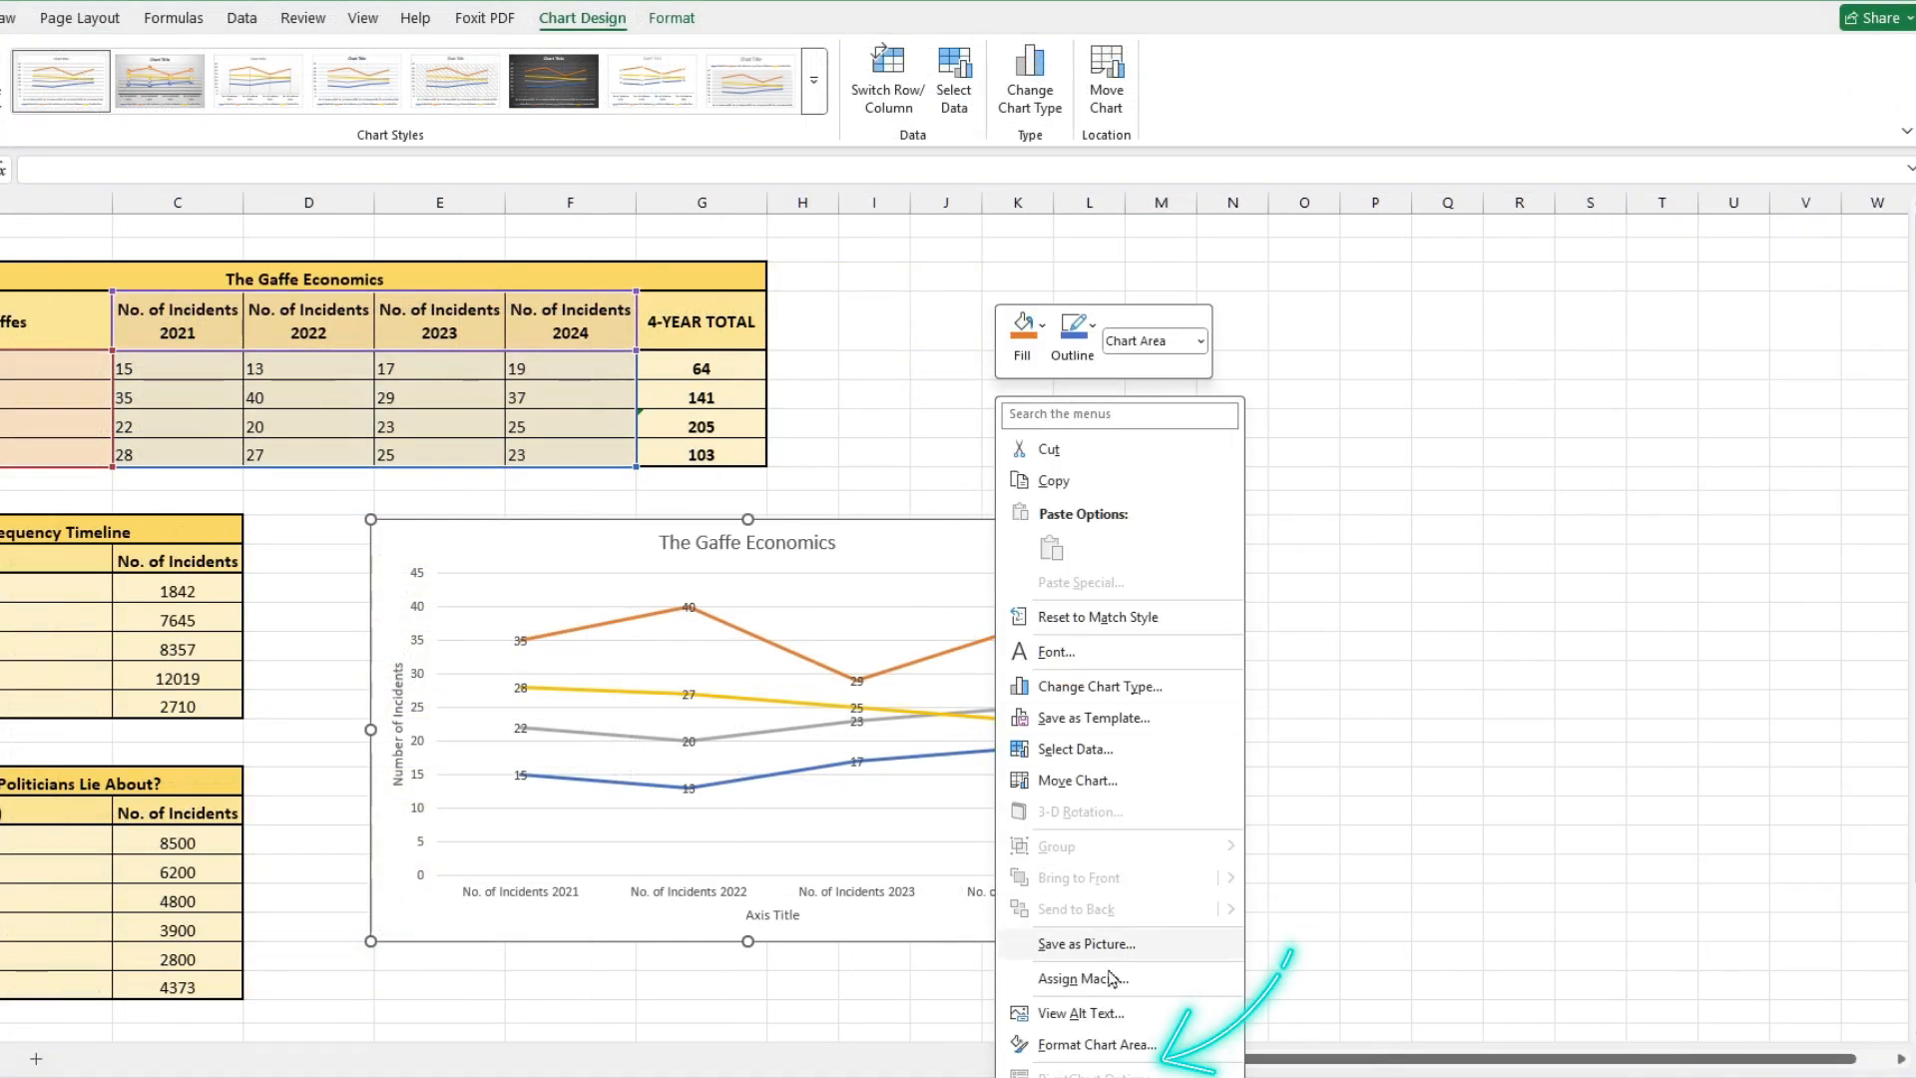
pyautogui.click(1097, 1044)
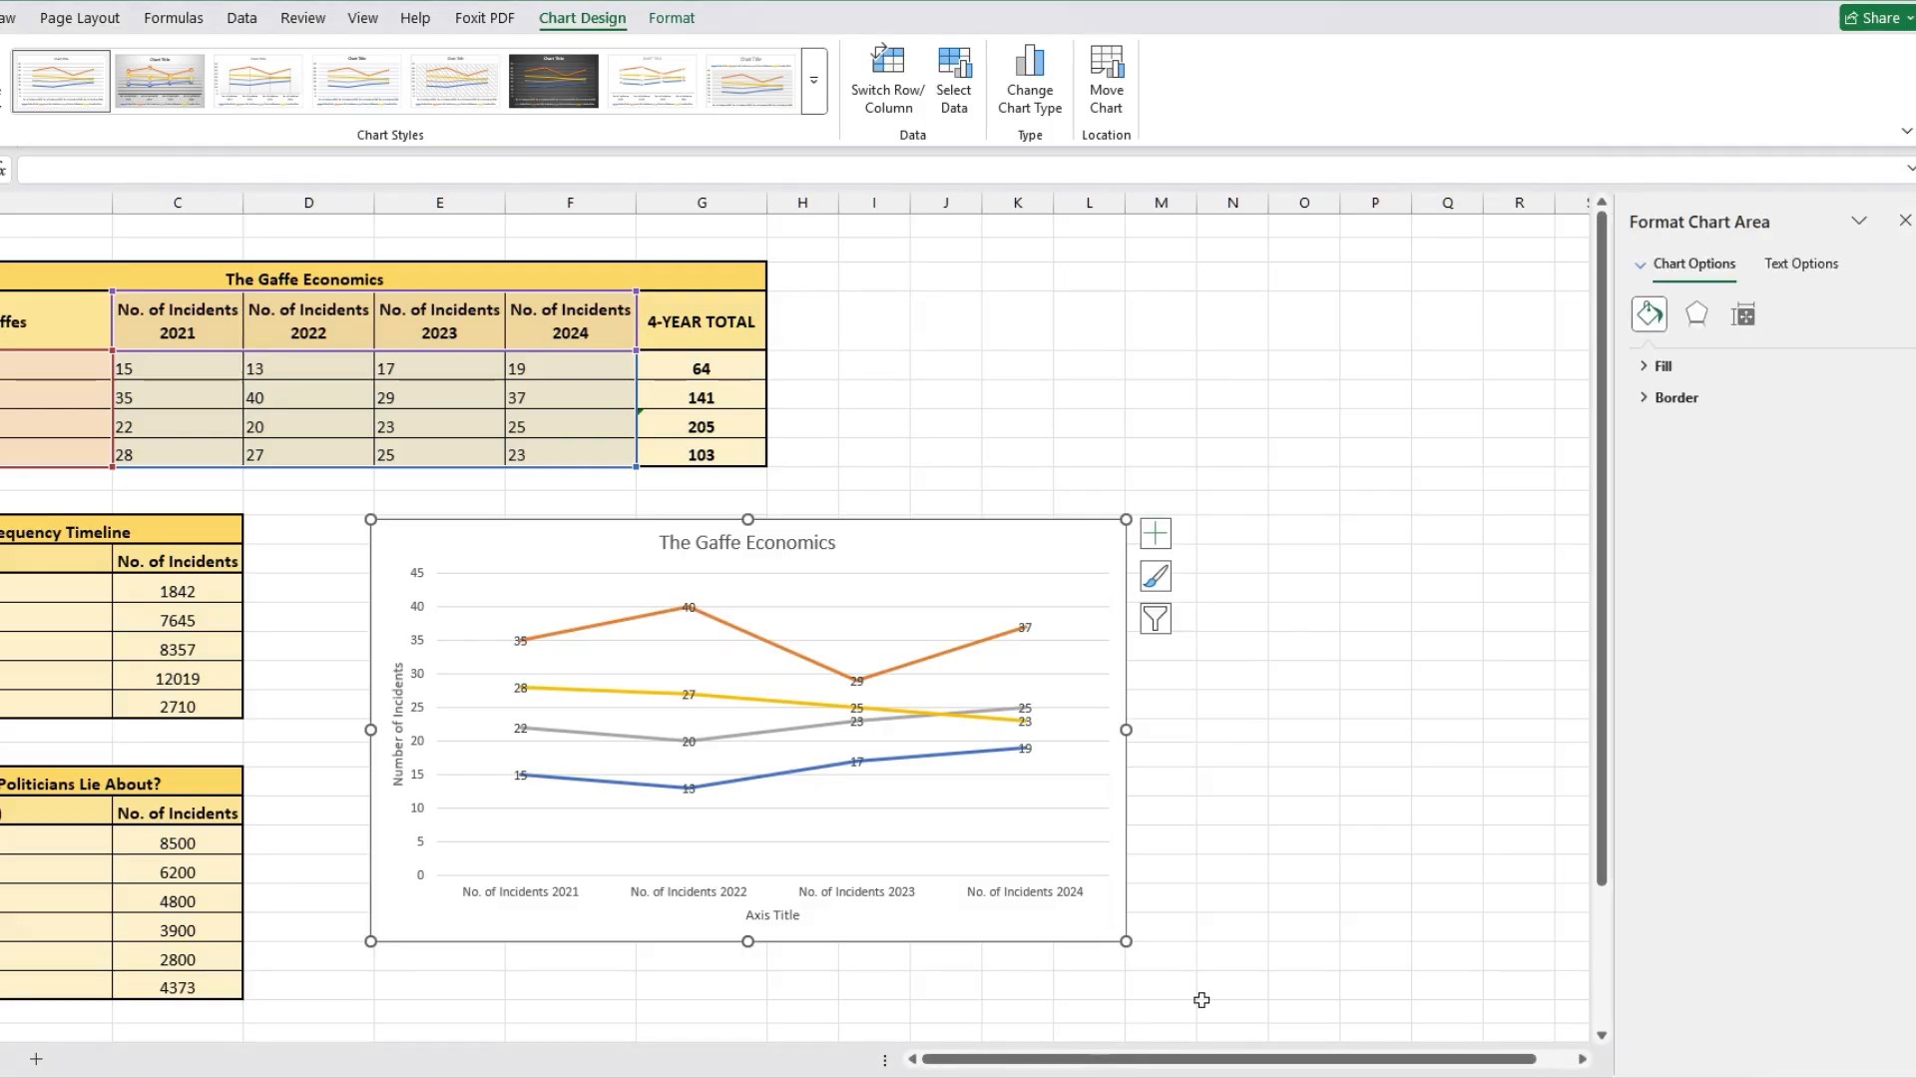
pyautogui.click(1663, 366)
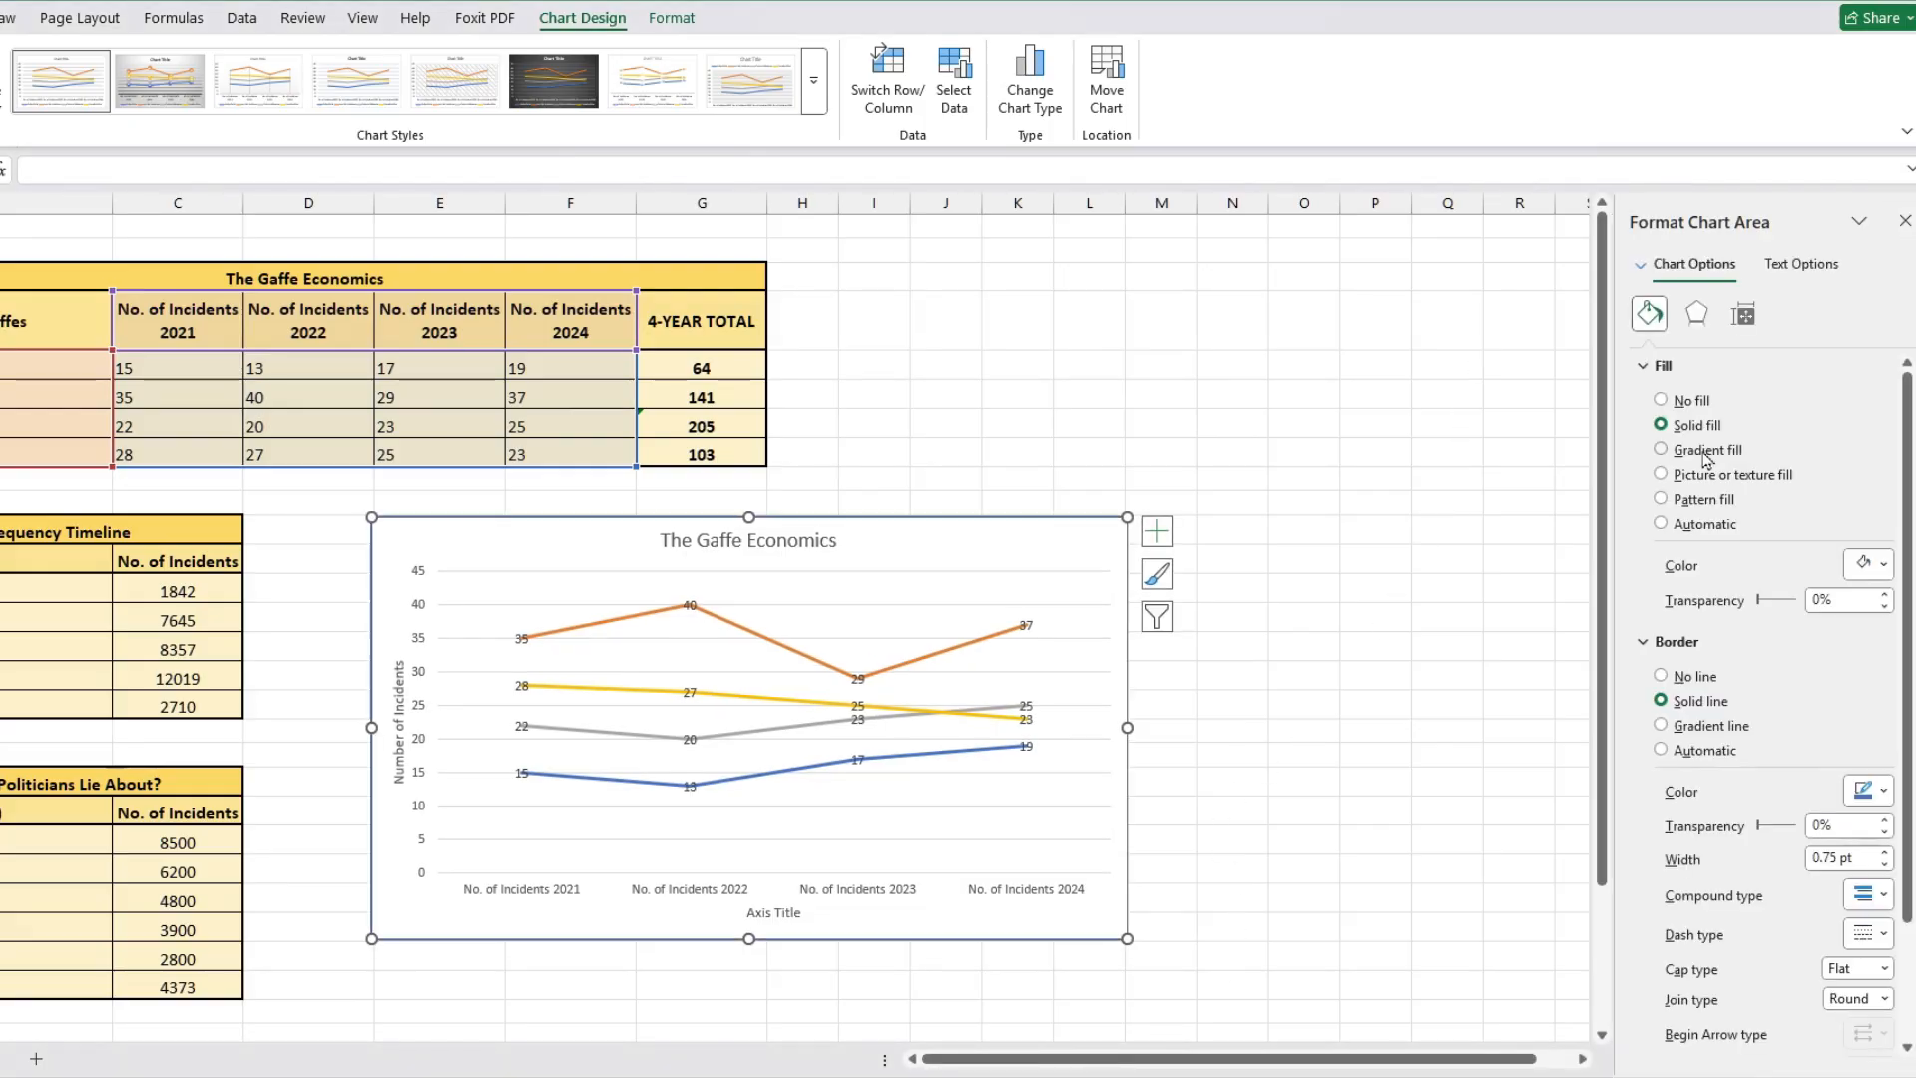
pyautogui.click(1705, 451)
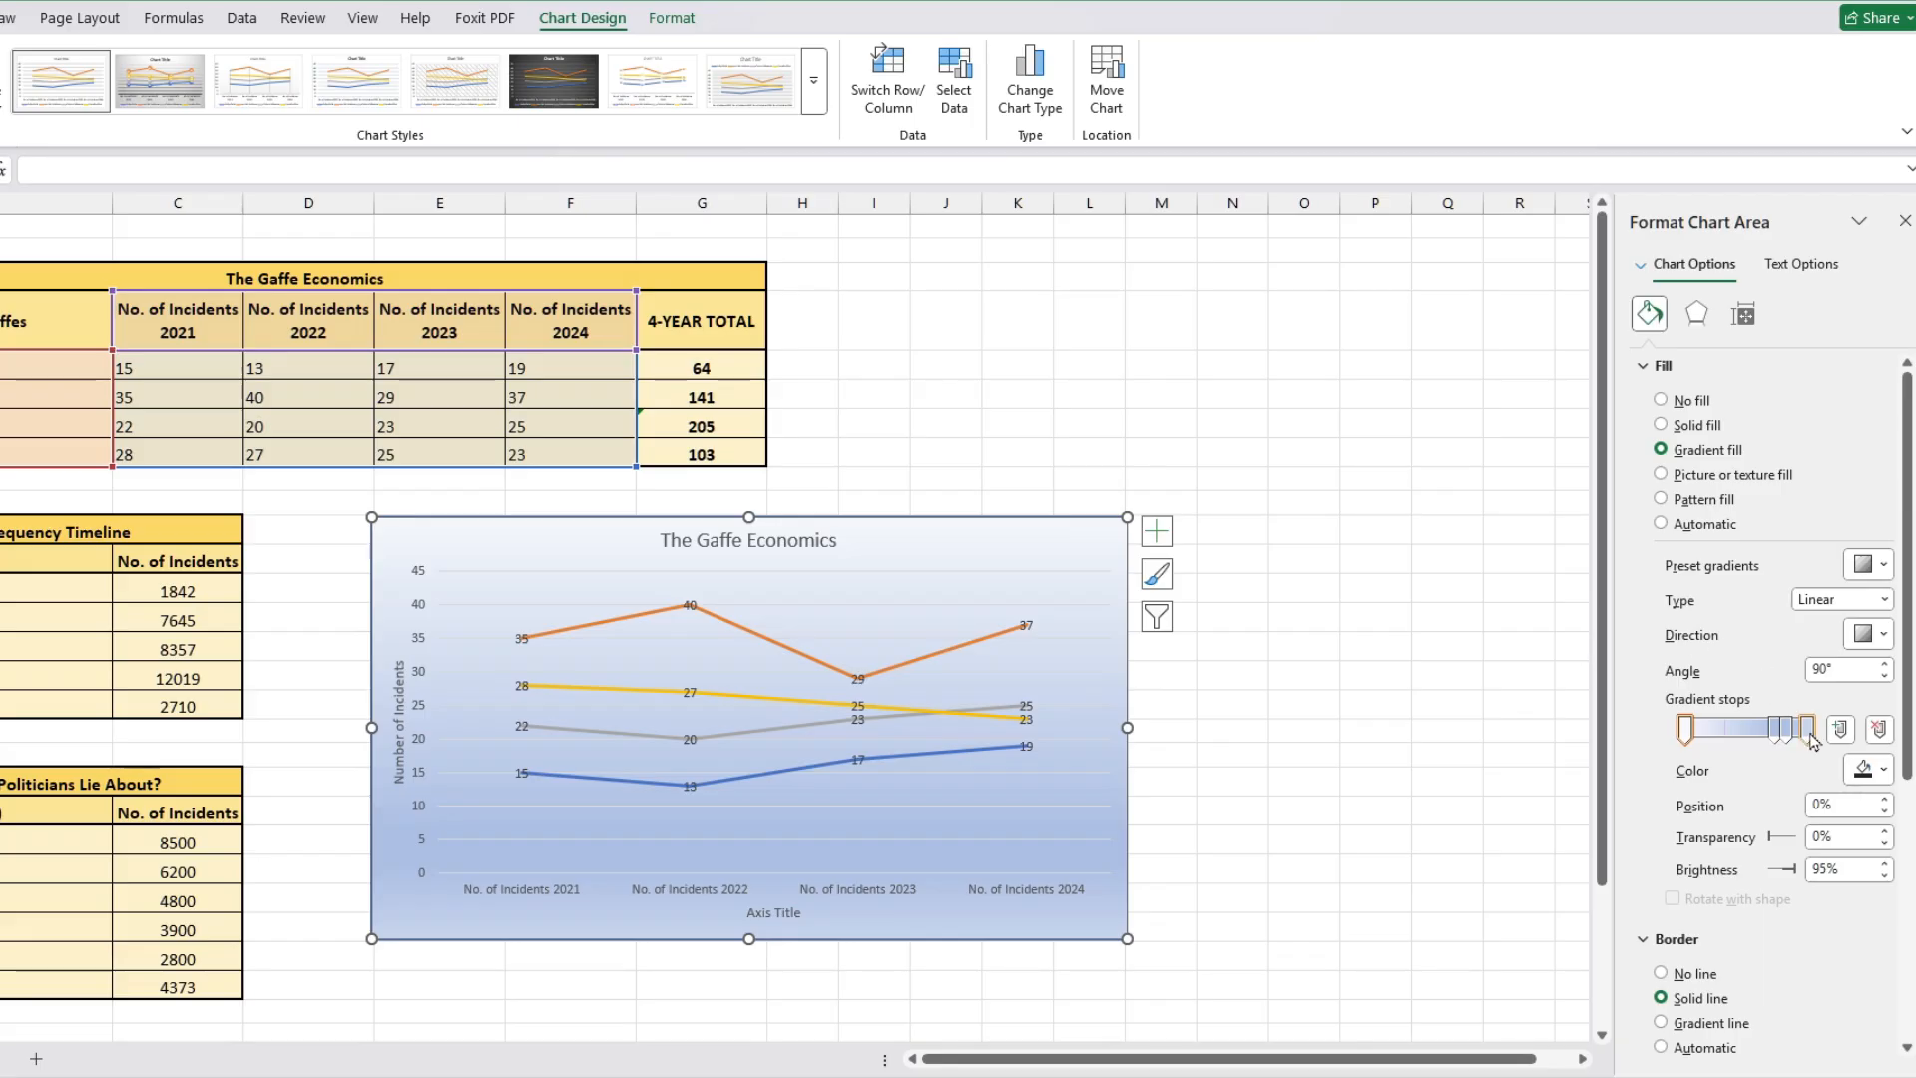
# Step: Change the last gradient stop's colour to green and move it slightly left
pyautogui.scroll(-1, 1876, 731)
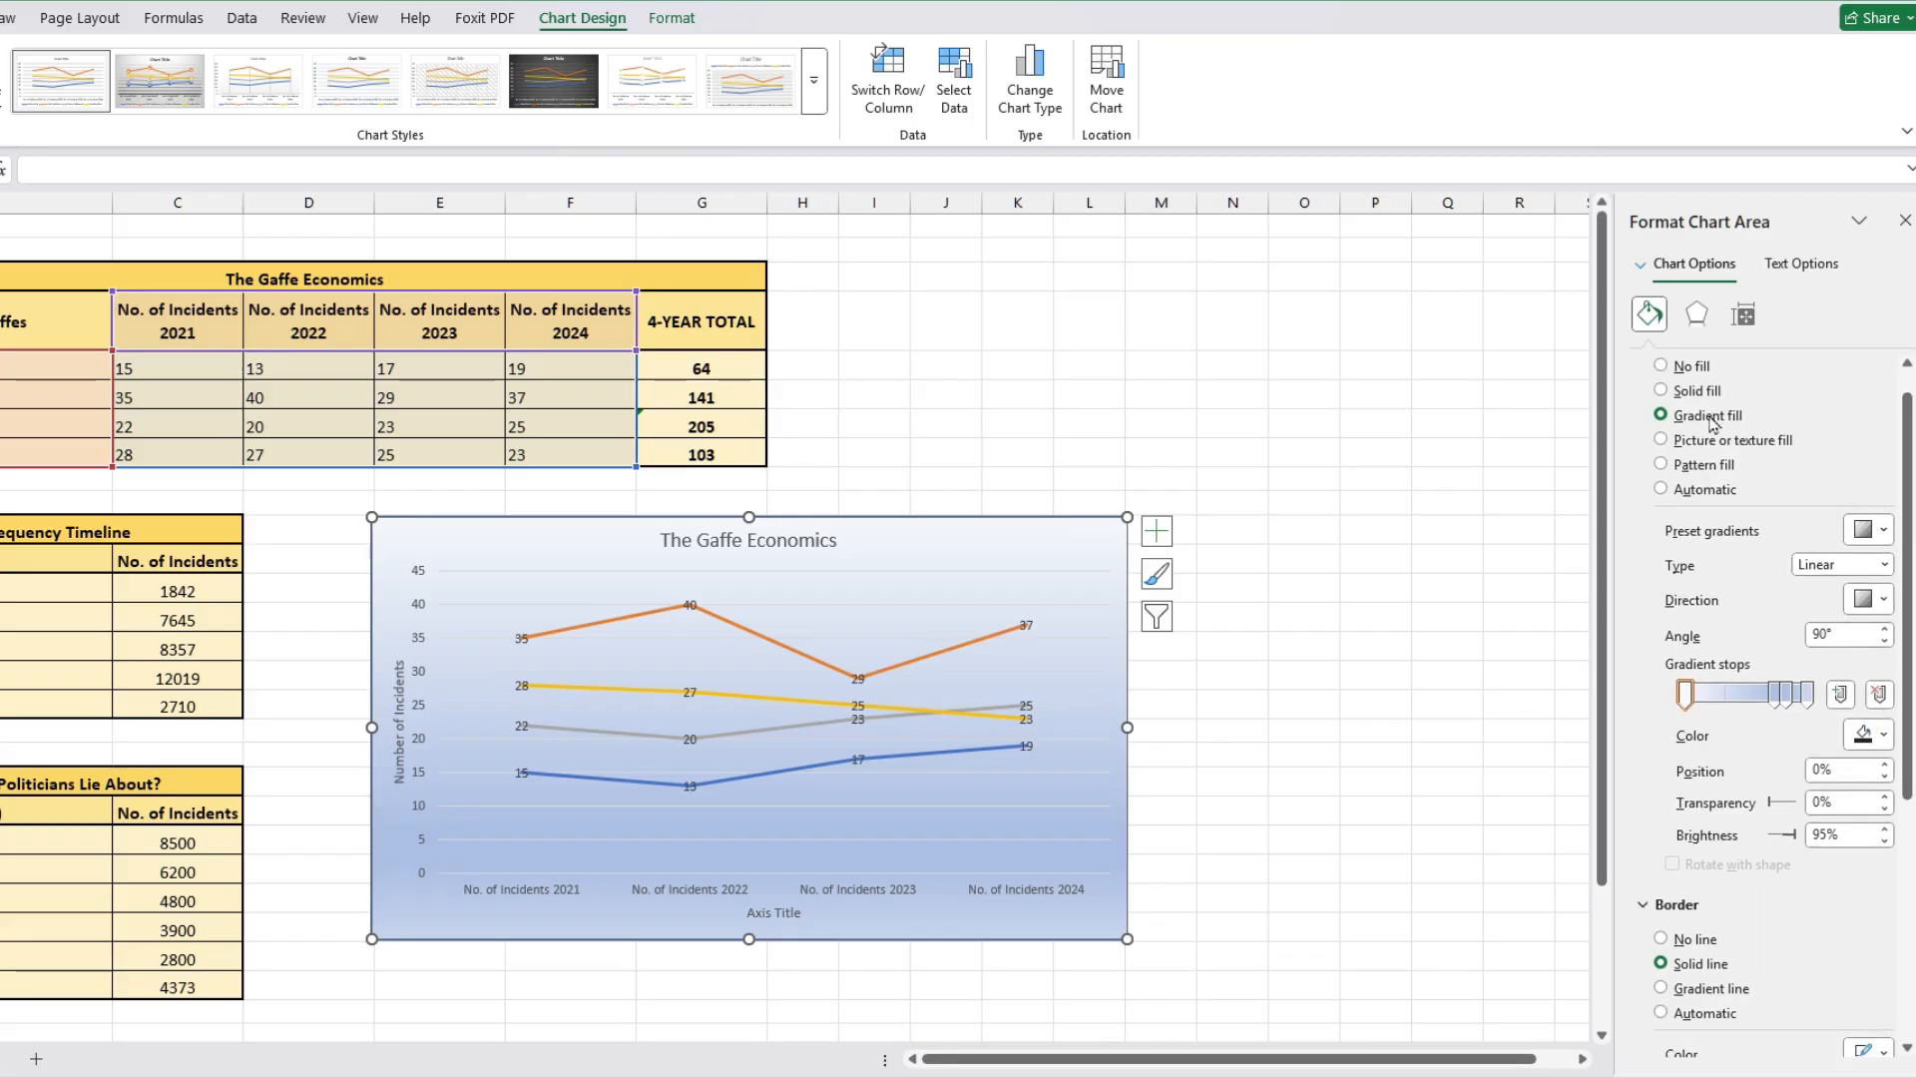
pyautogui.click(1807, 696)
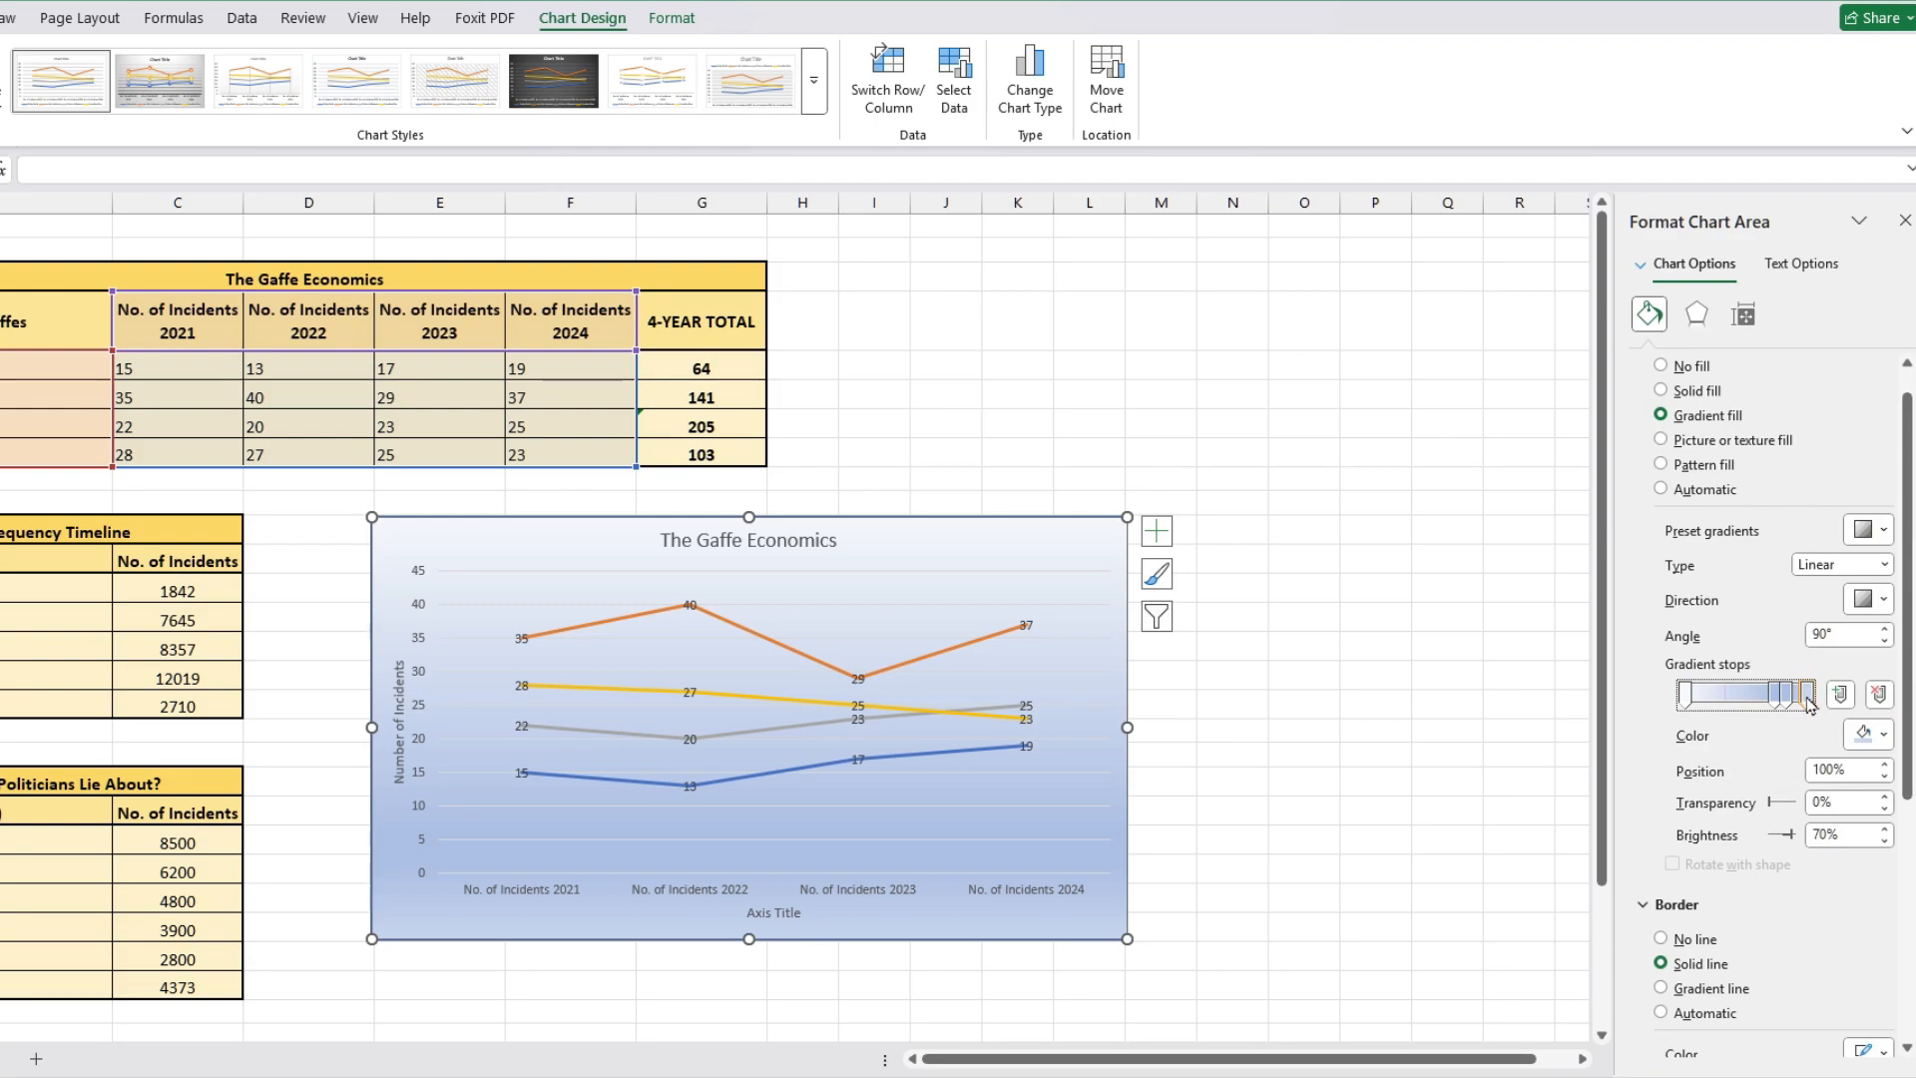
pyautogui.click(1862, 734)
pyautogui.click(1788, 667)
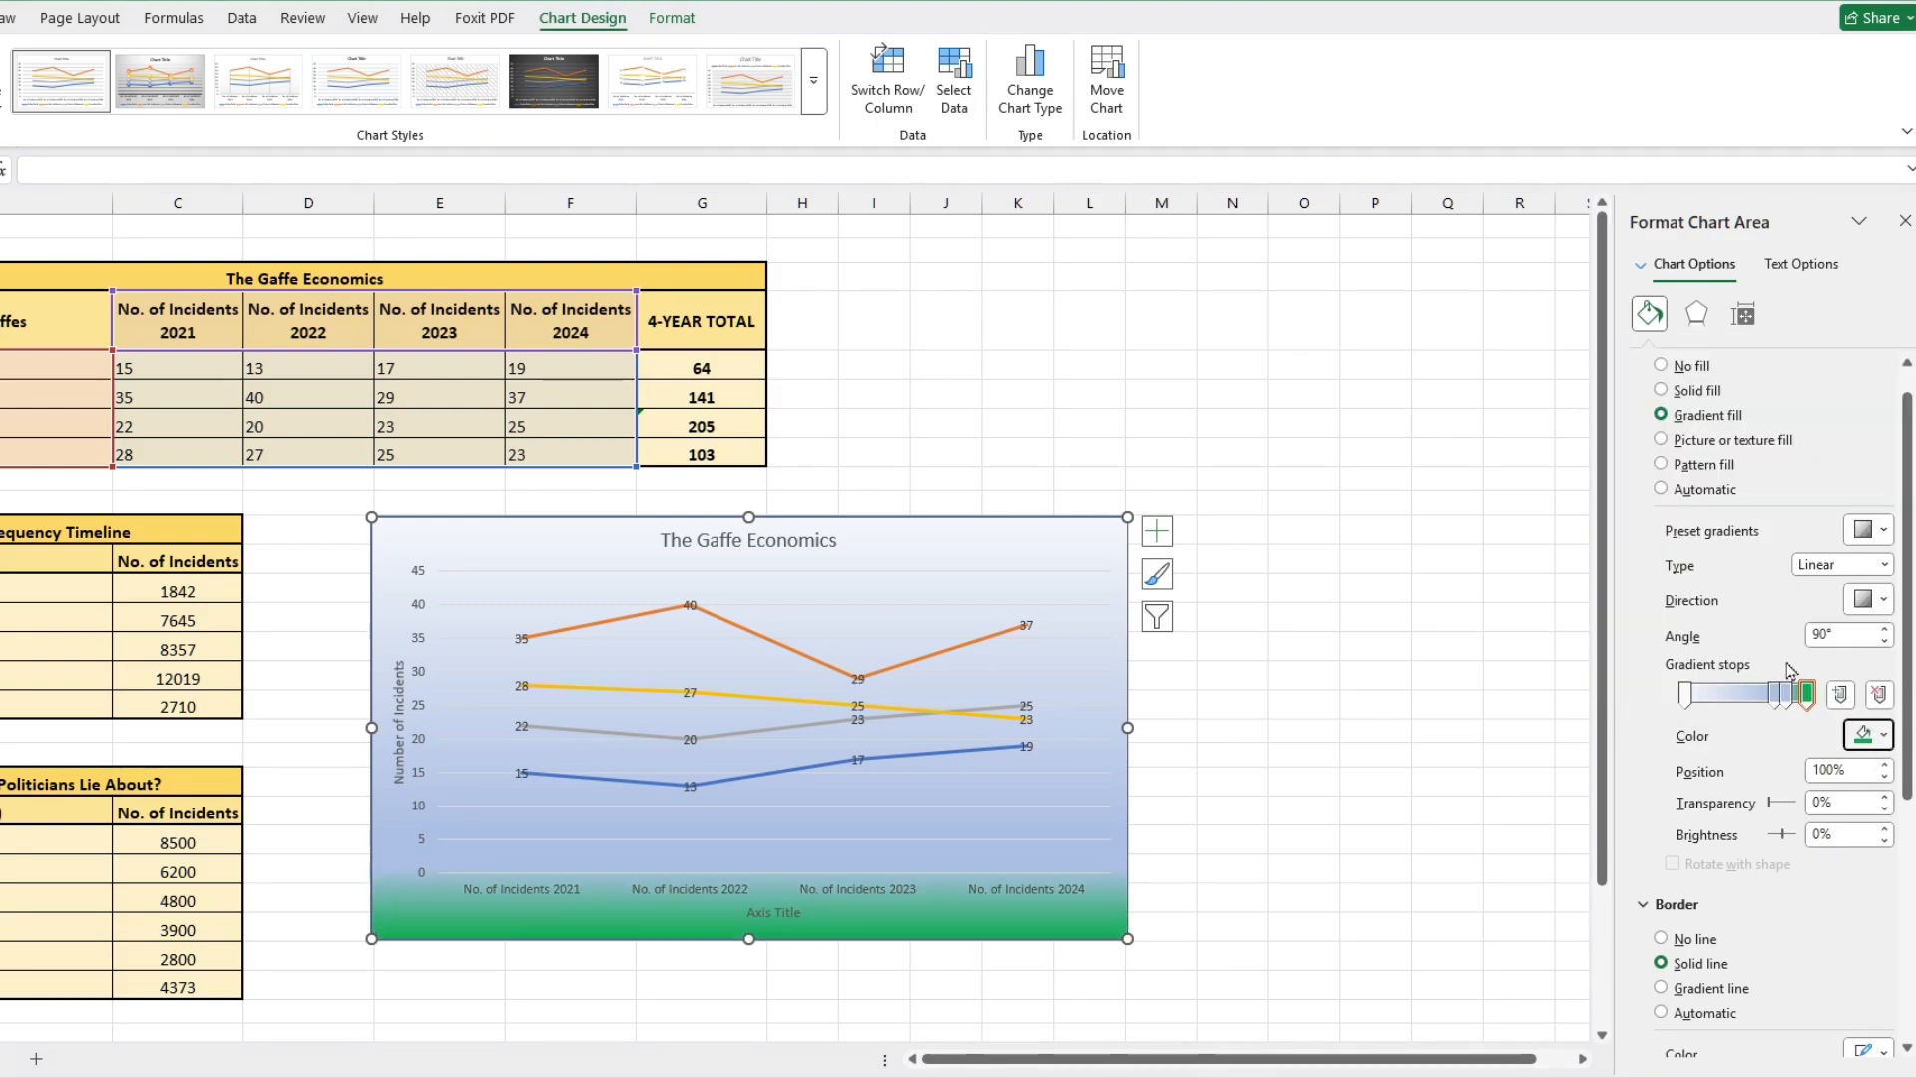
pyautogui.moveTo(1775, 694)
pyautogui.mouseDown()
pyautogui.moveTo(1738, 694)
pyautogui.moveTo(1799, 694)
pyautogui.moveTo(1734, 696)
pyautogui.moveTo(1753, 694)
pyautogui.mouseUp()
# Step: Try setting the chart area to no fill and moving the chart, and undo both changes
pyautogui.click(1676, 367)
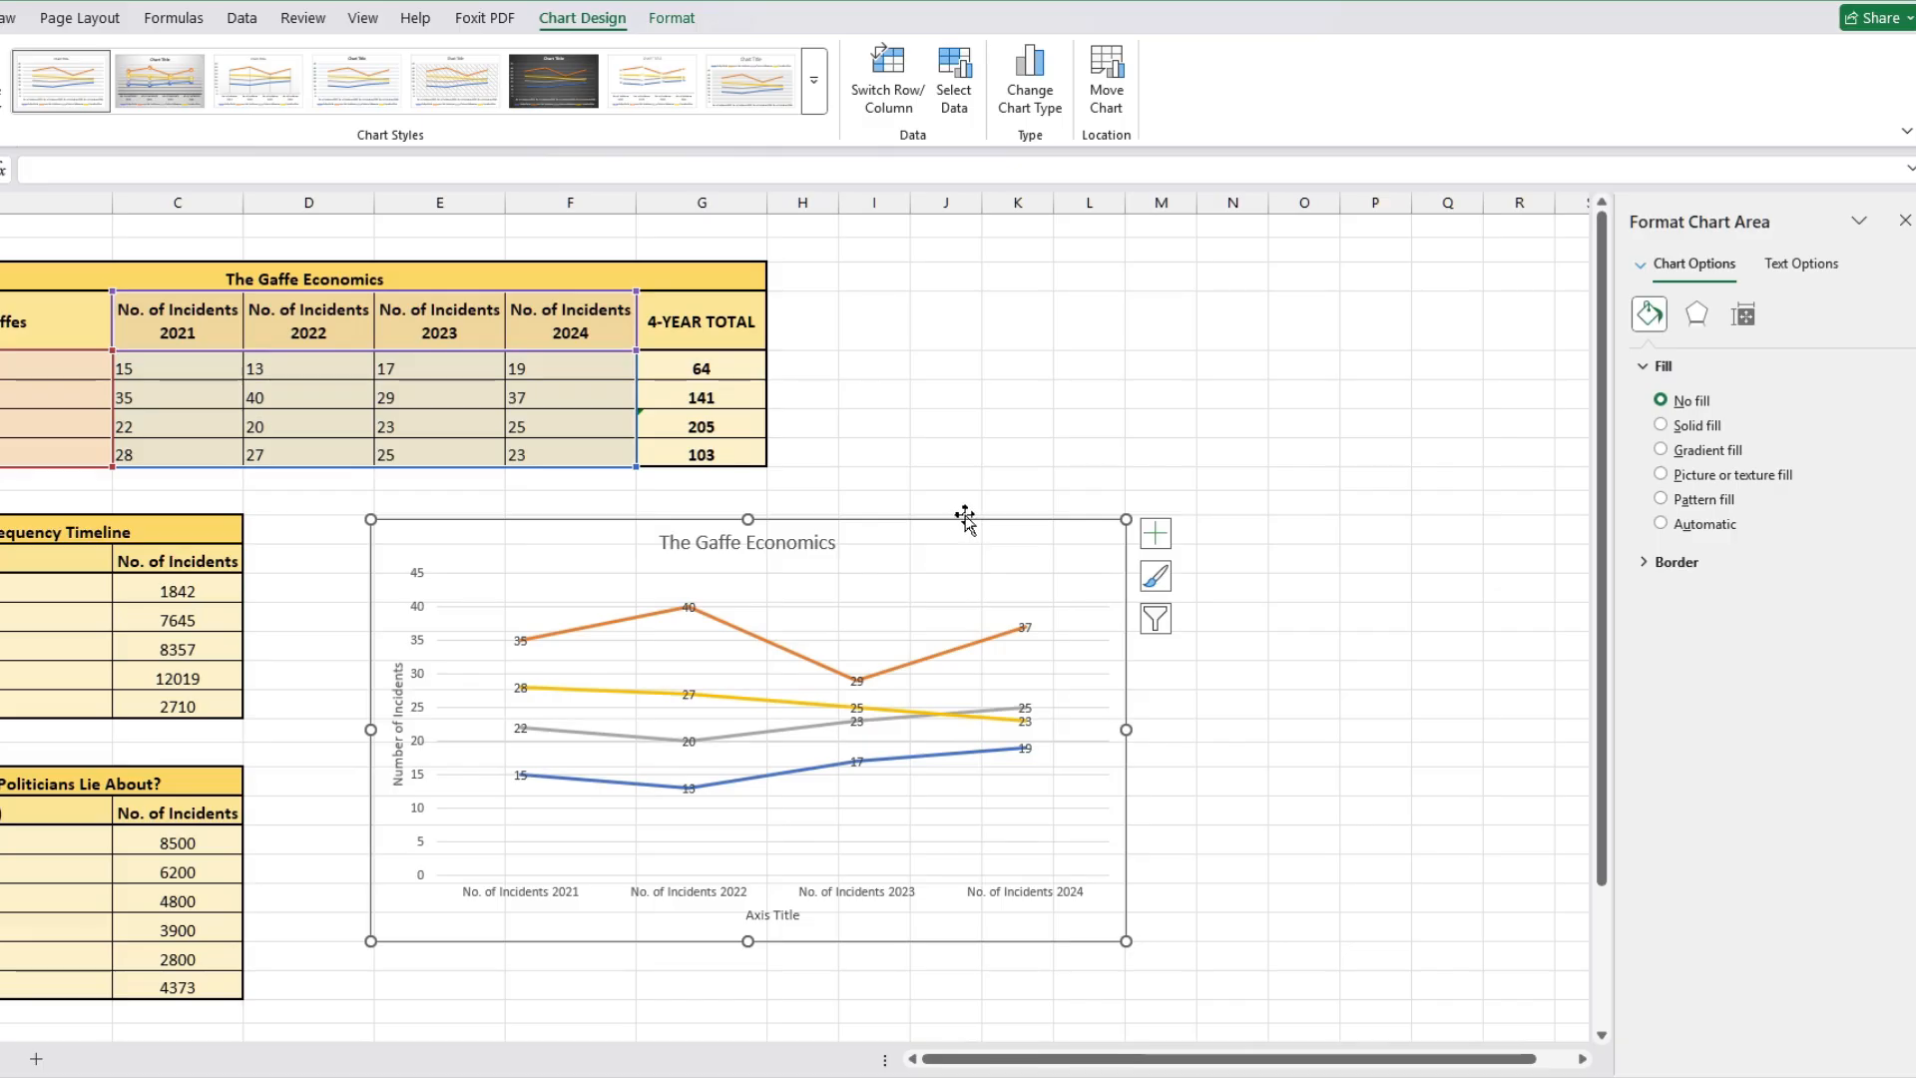
pyautogui.moveTo(965, 518); pyautogui.dragTo(812, 262)
pyautogui.hotkey('ctrl', 'z')
pyautogui.hotkey('ctrl', 'z')
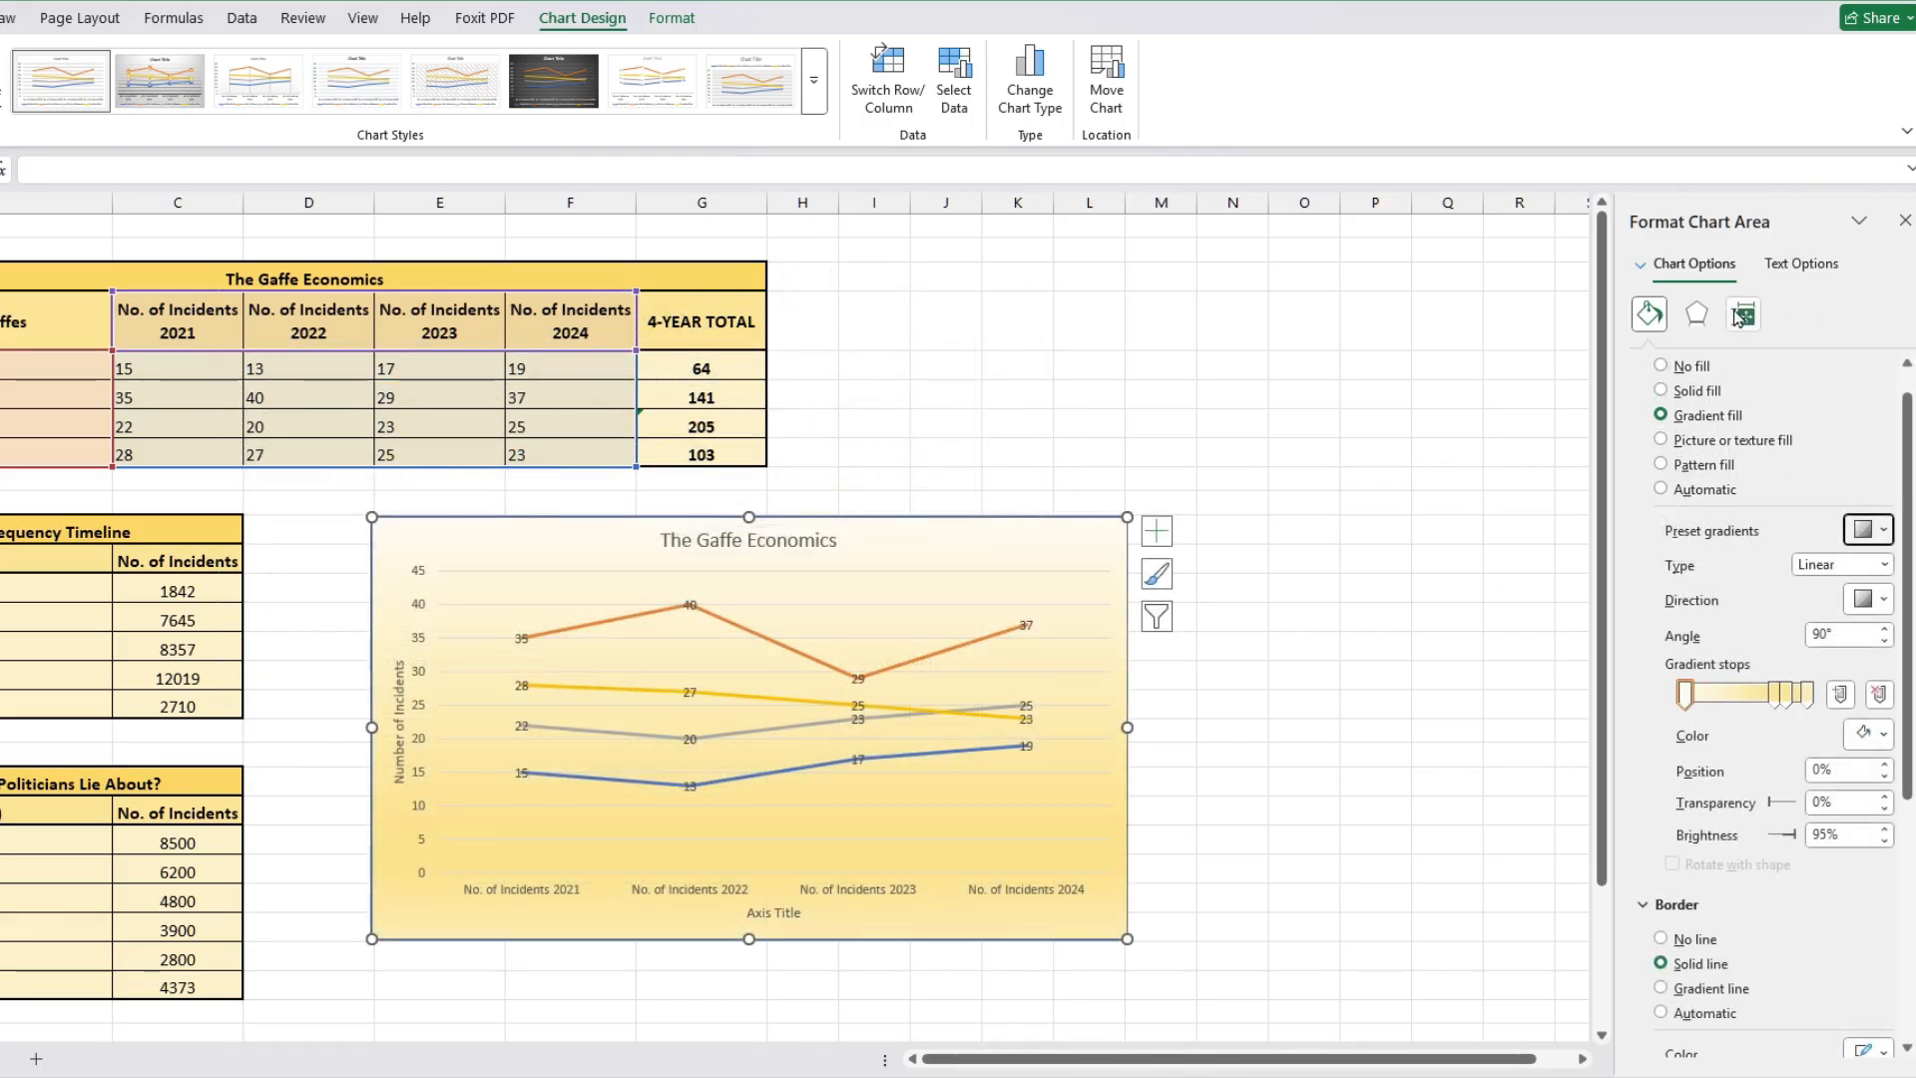
# Step: Give the line chart's area an 8-point blue glow effect
pyautogui.click(1697, 315)
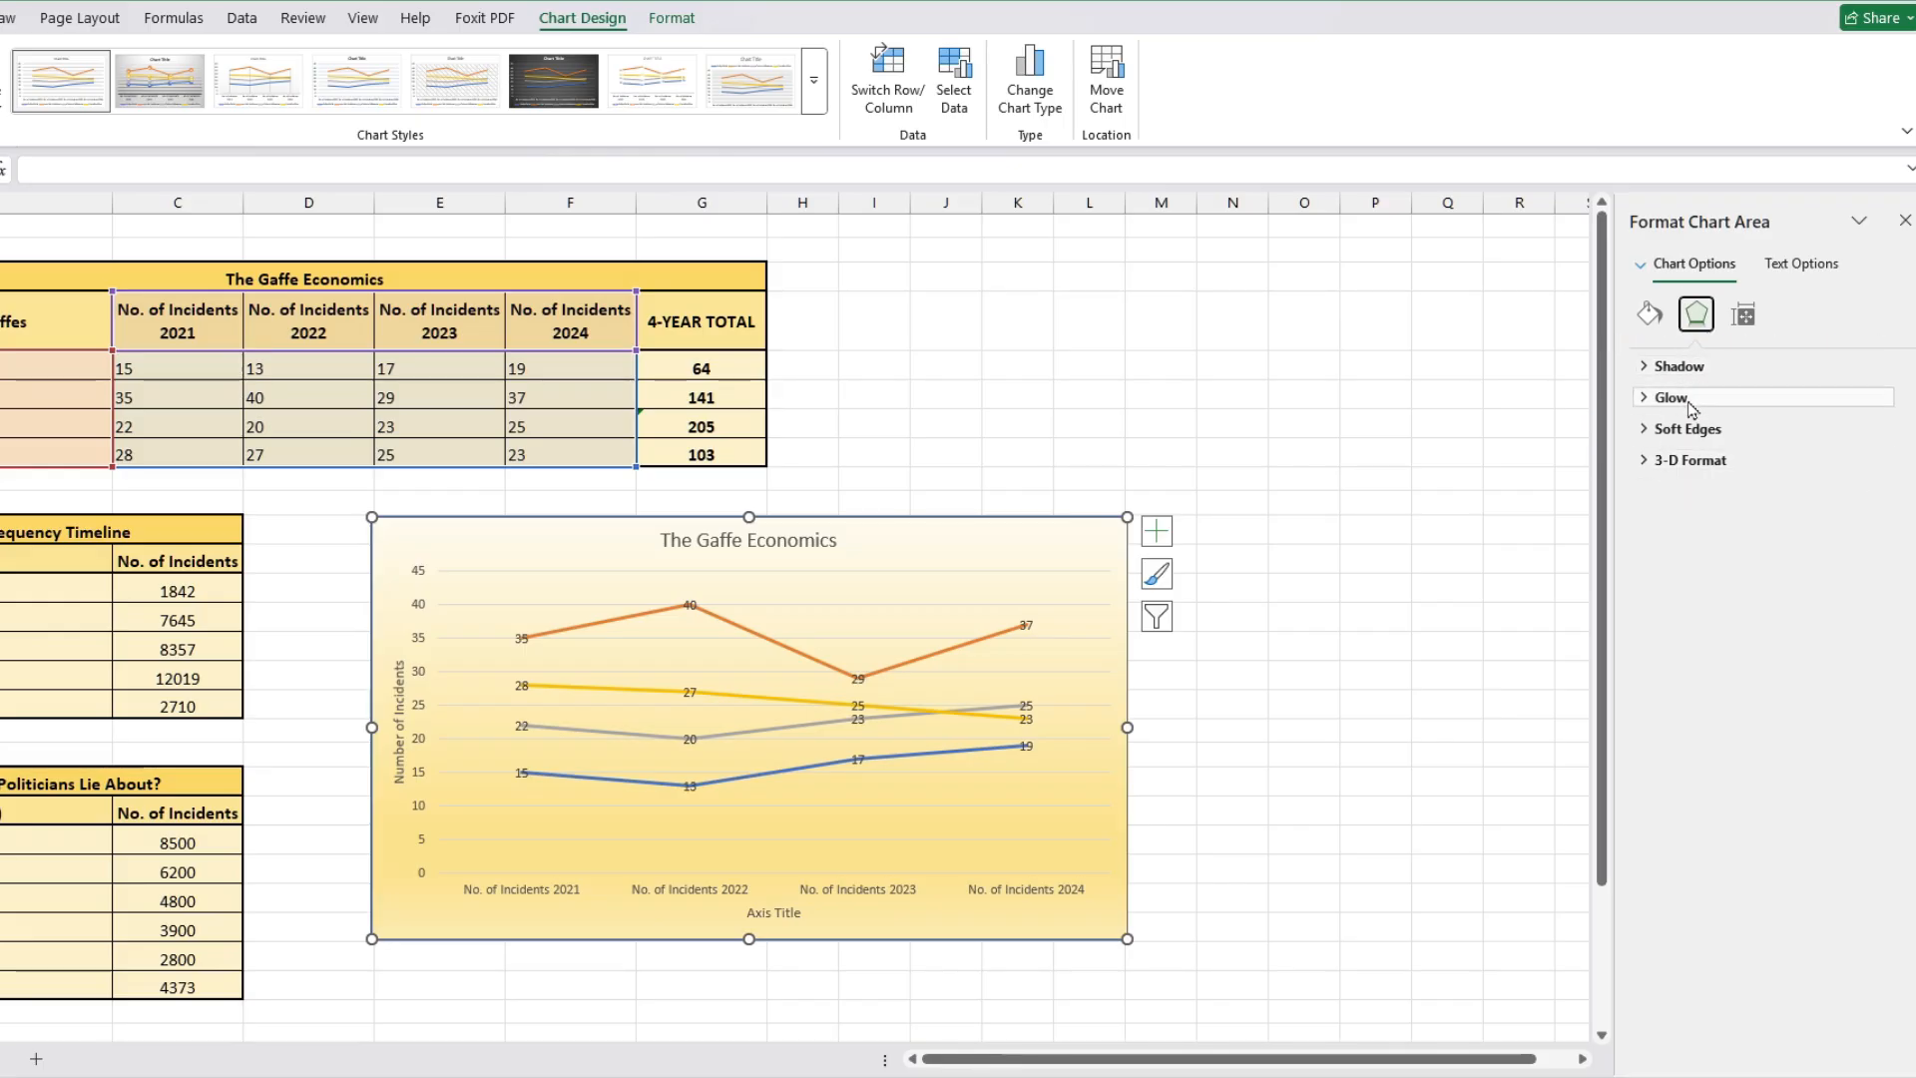
pyautogui.click(1716, 459)
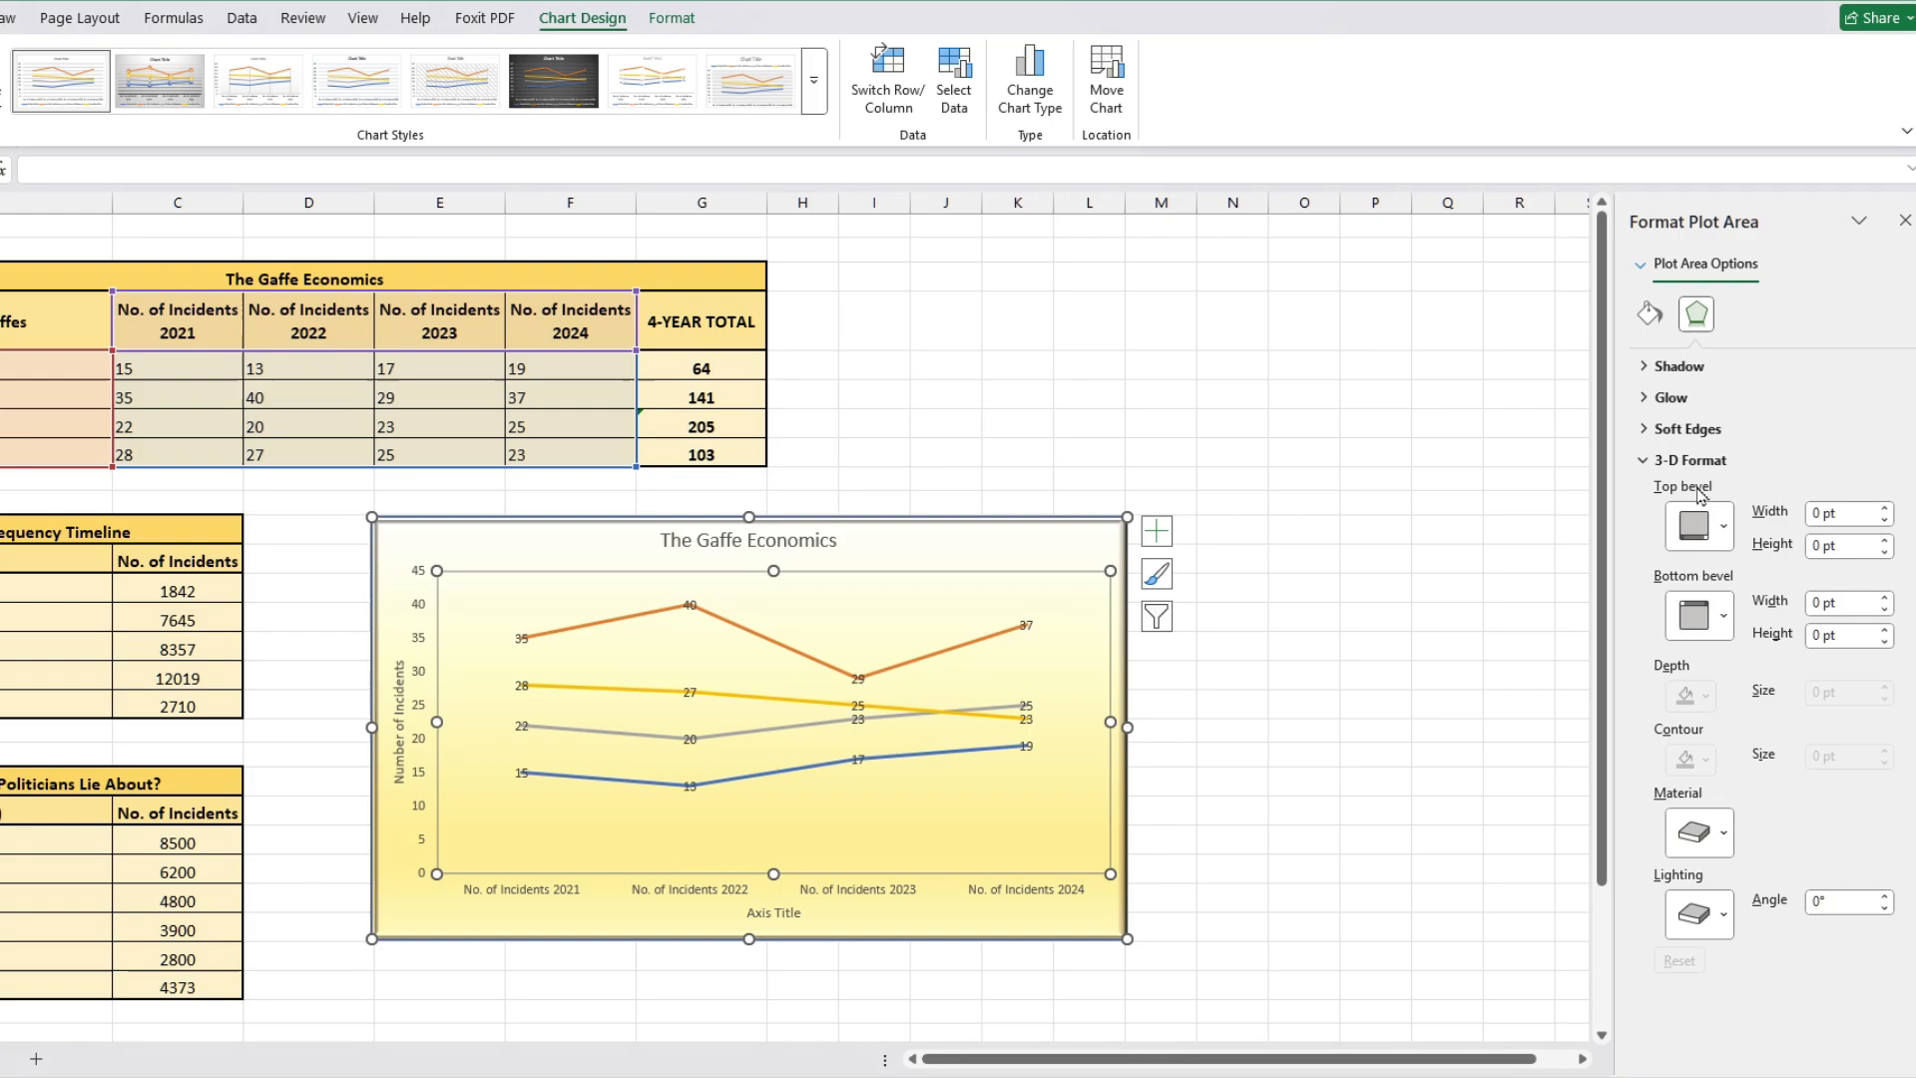
pyautogui.click(1660, 399)
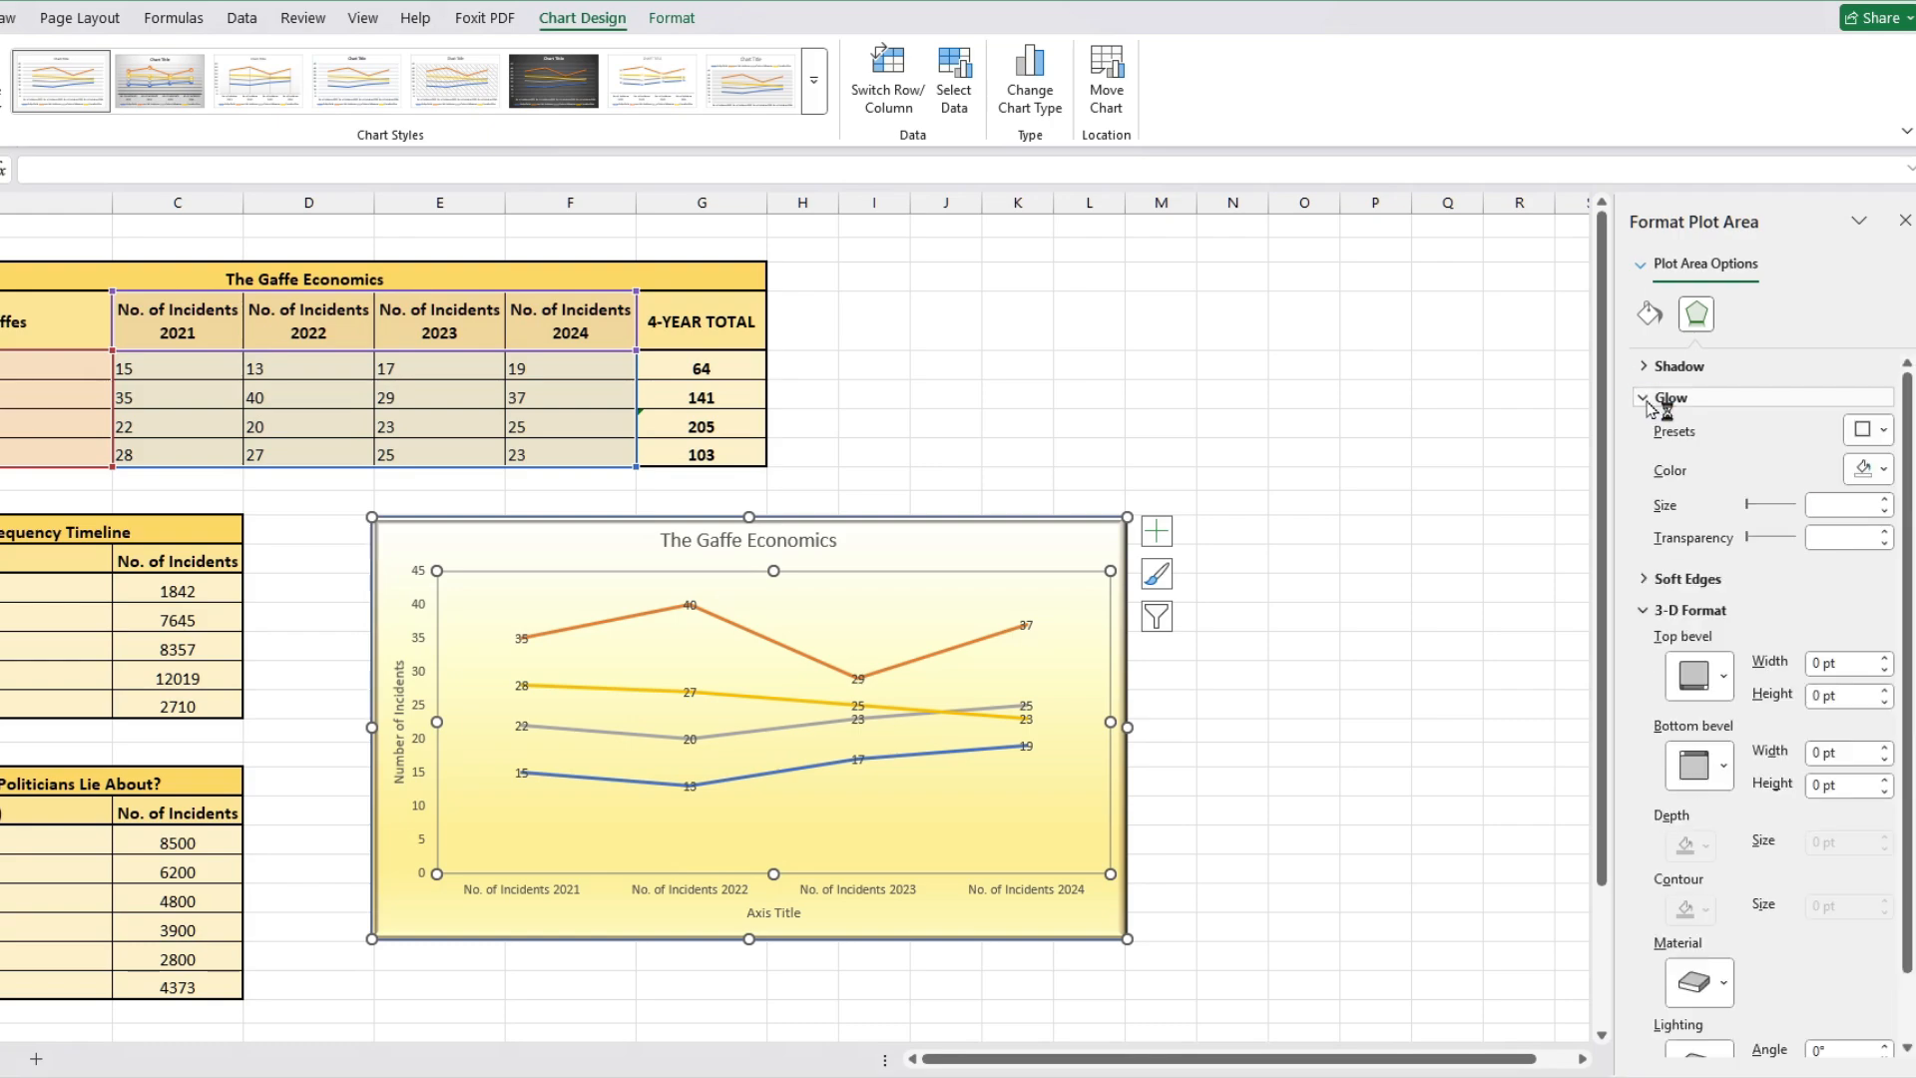
pyautogui.click(1869, 430)
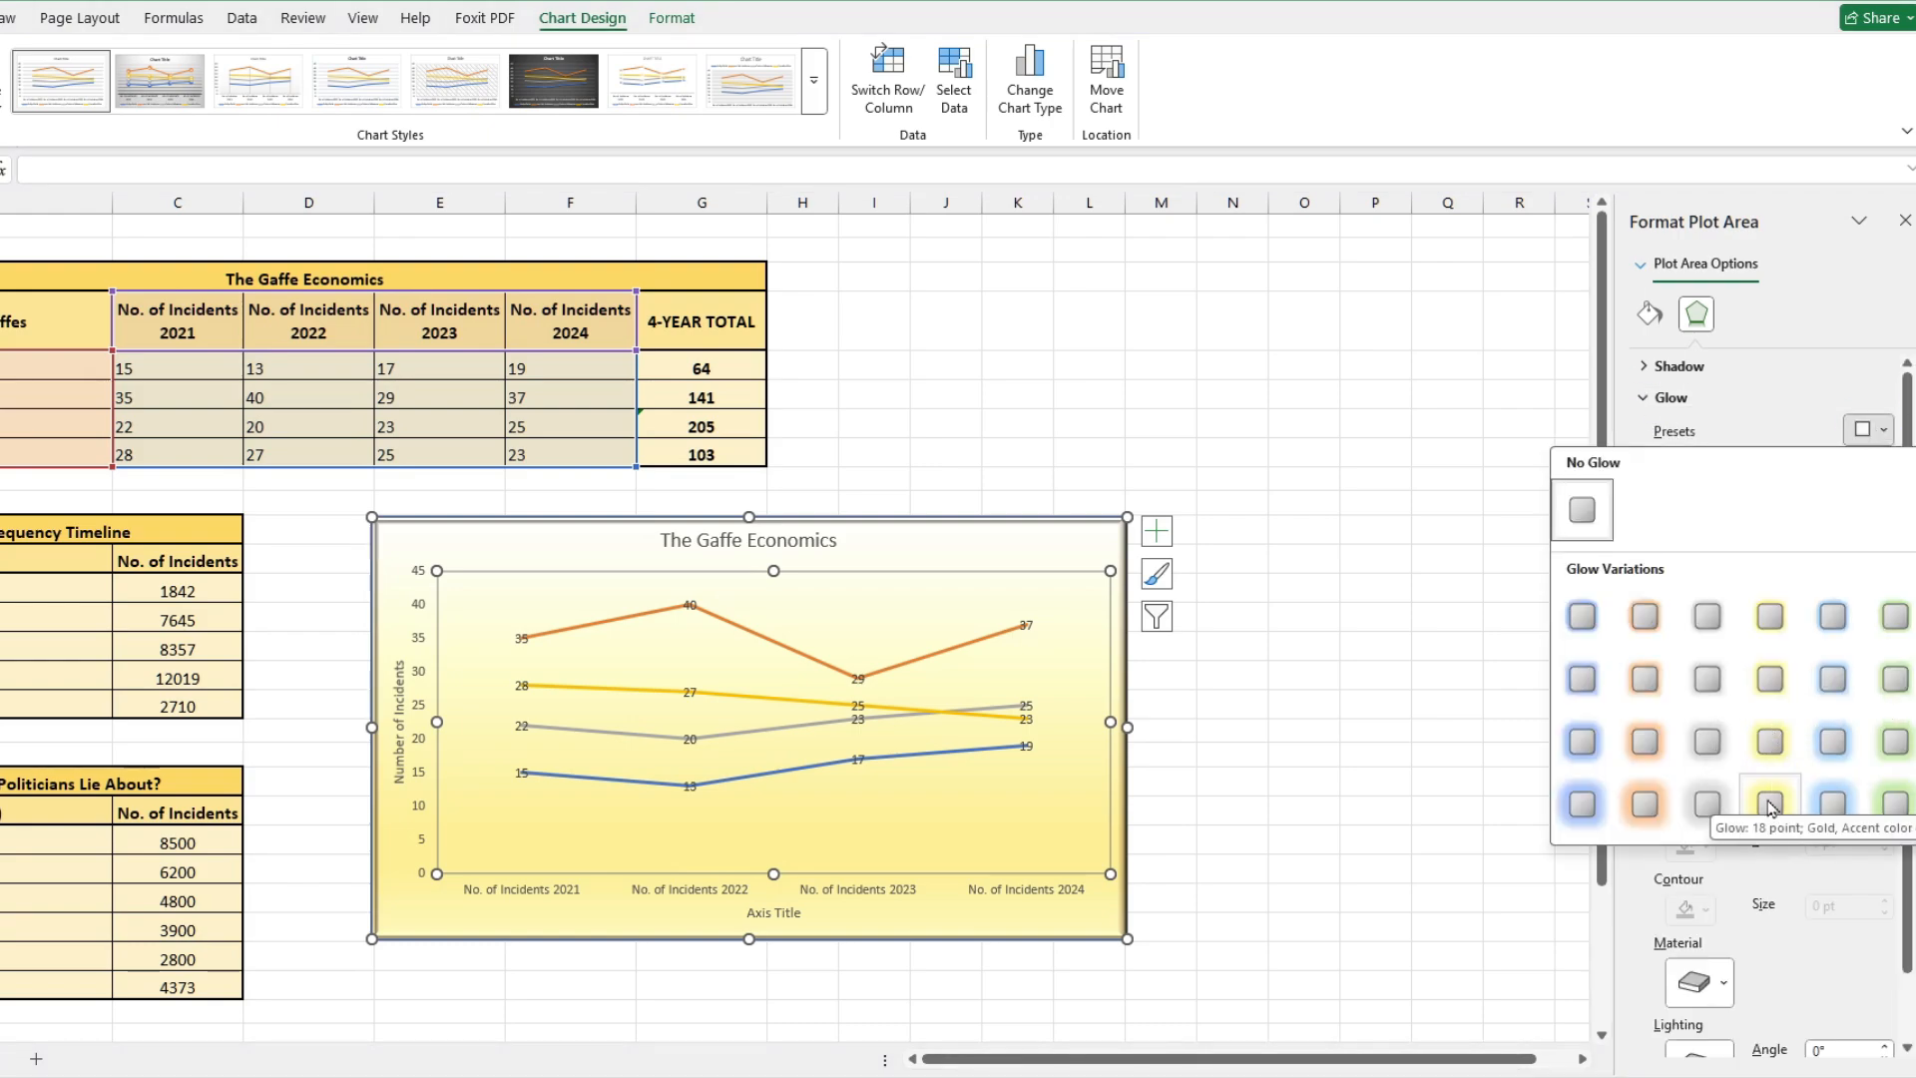
pyautogui.click(1397, 567)
pyautogui.click(1078, 537)
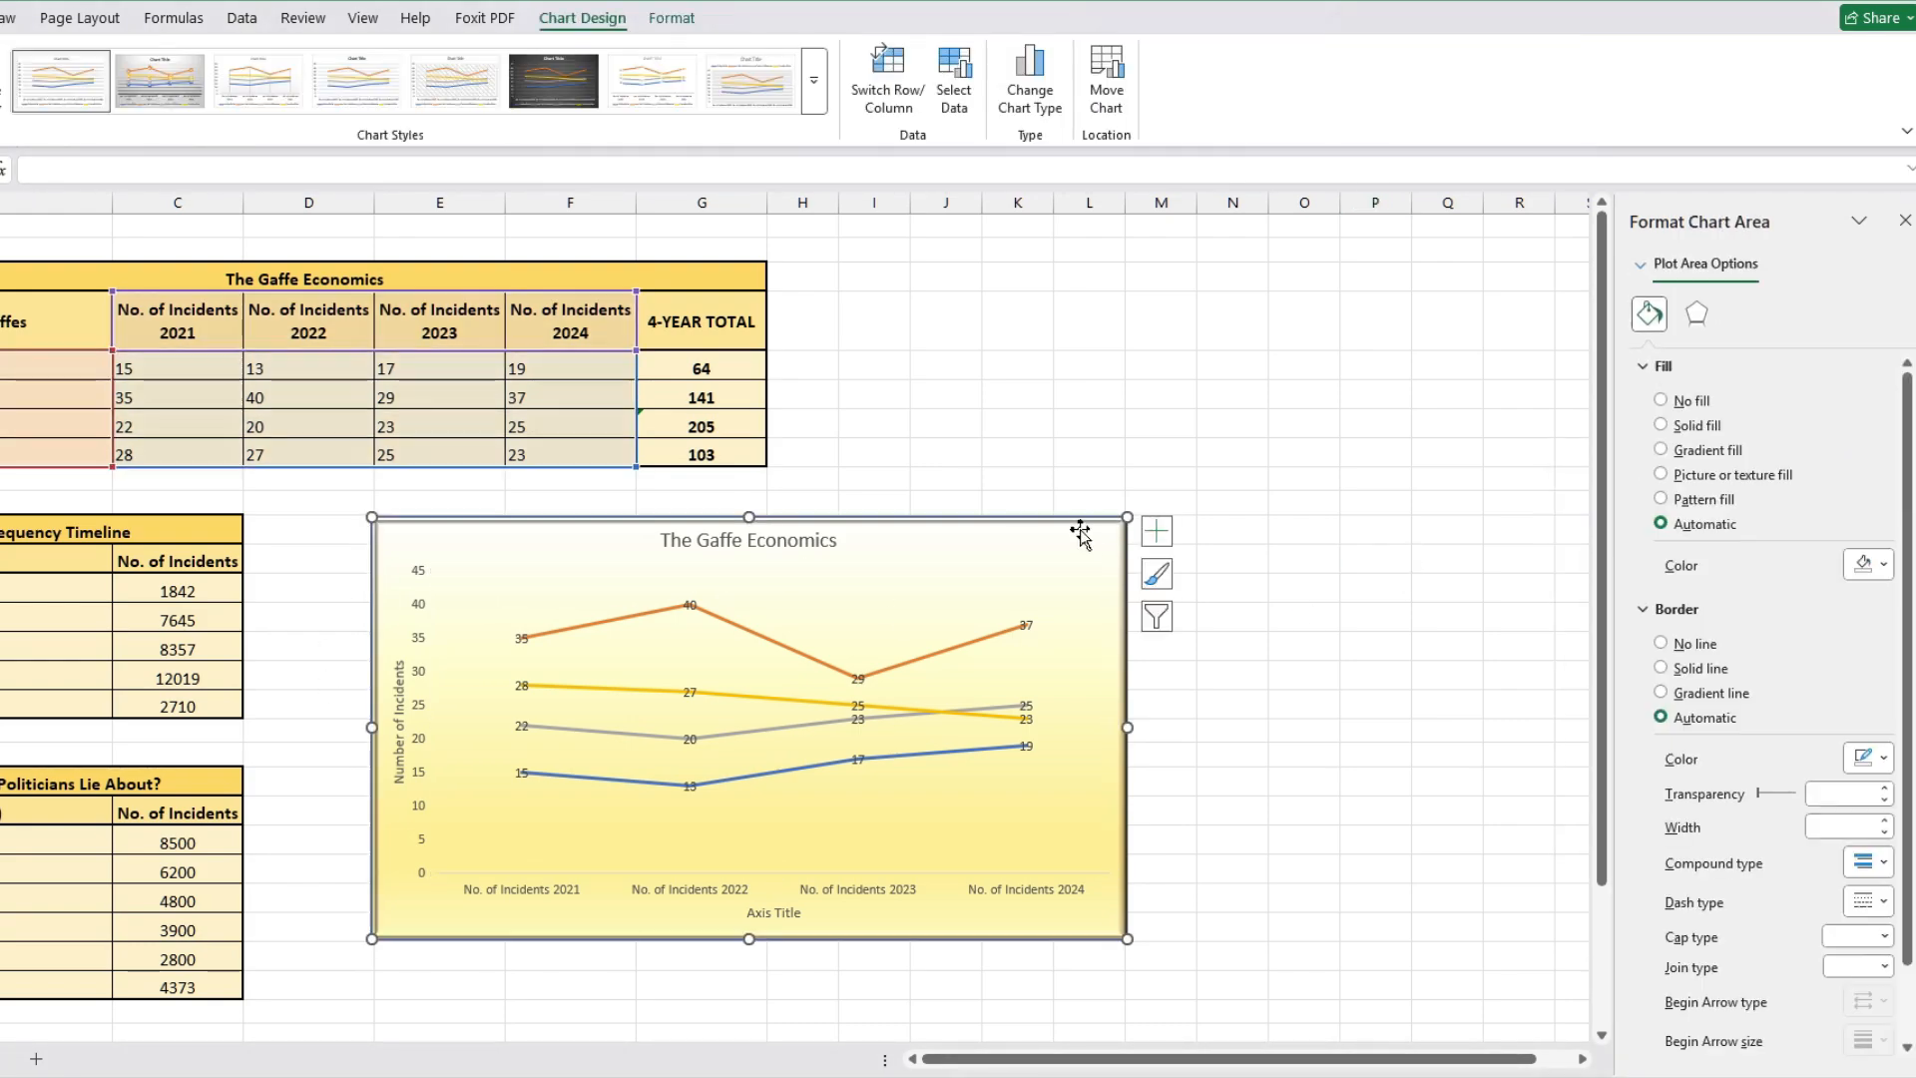
pyautogui.click(1697, 316)
pyautogui.click(1868, 469)
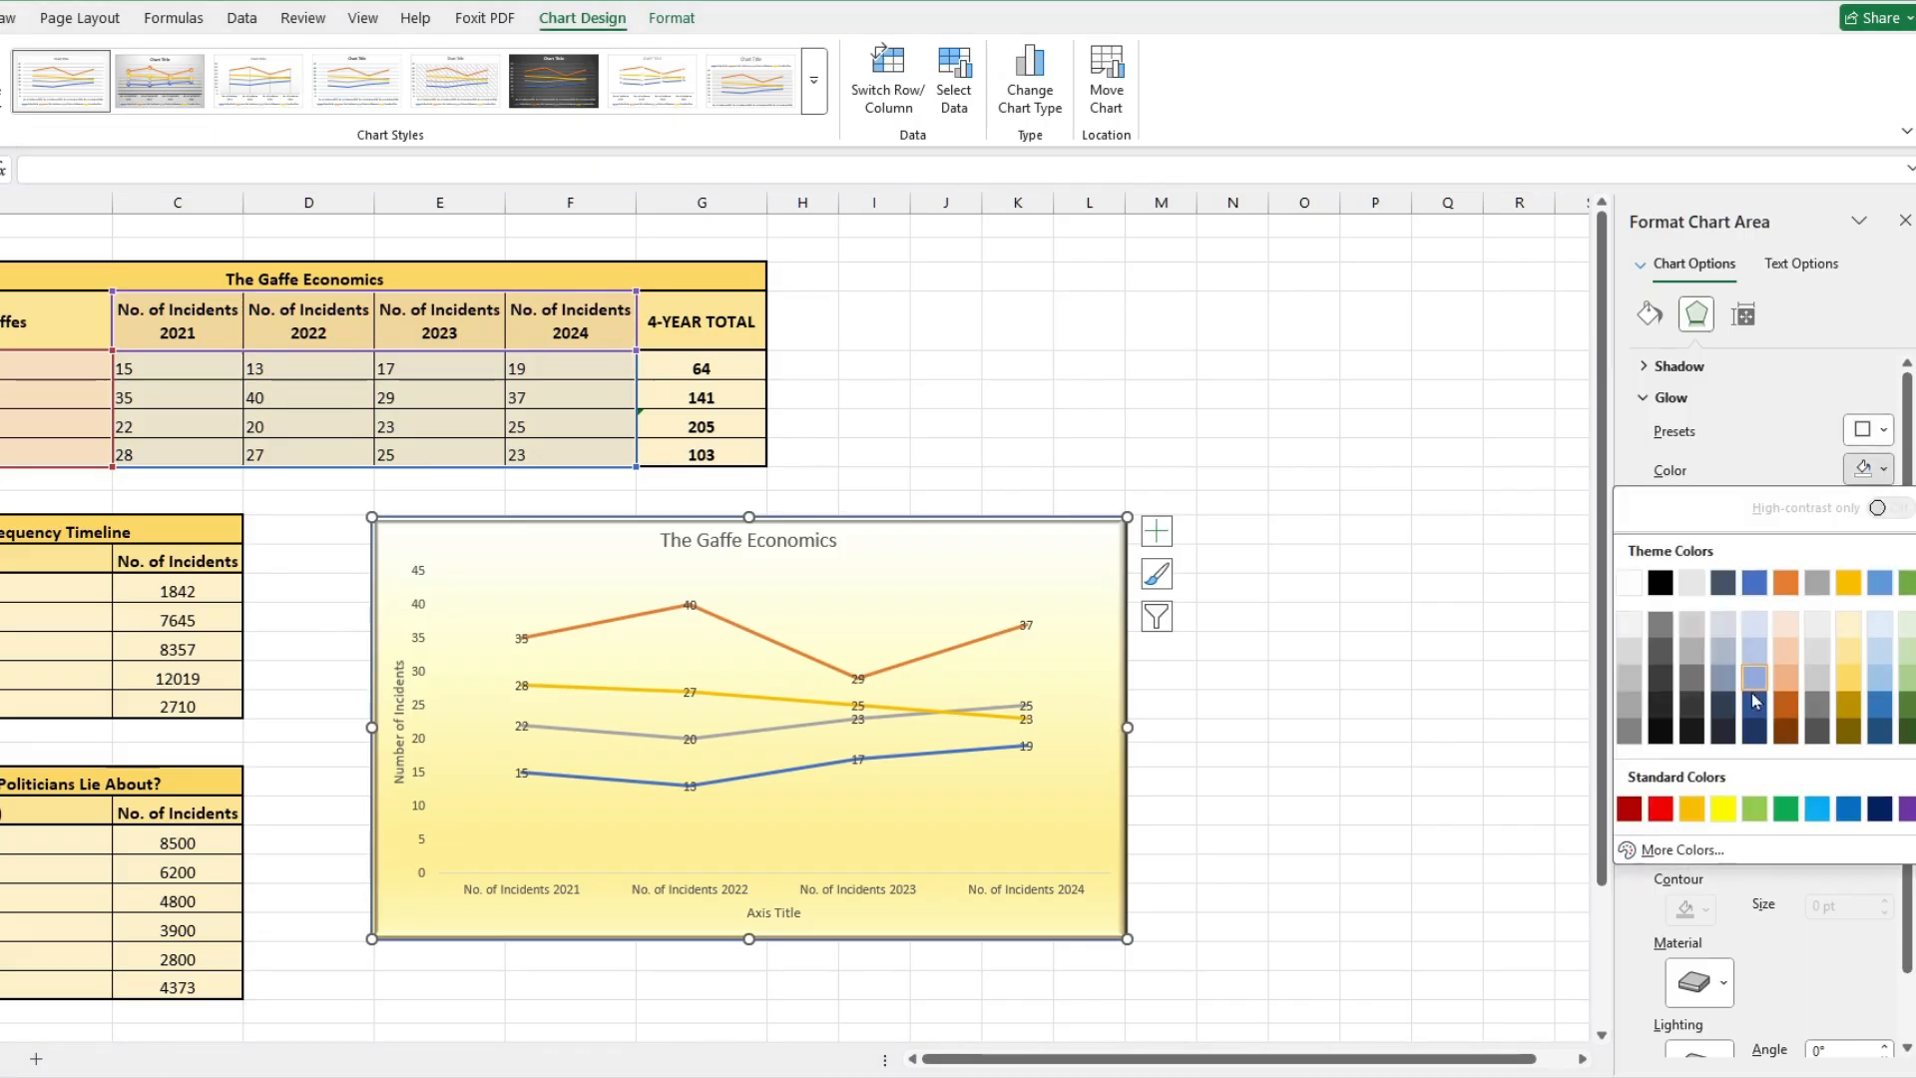
pyautogui.click(1762, 704)
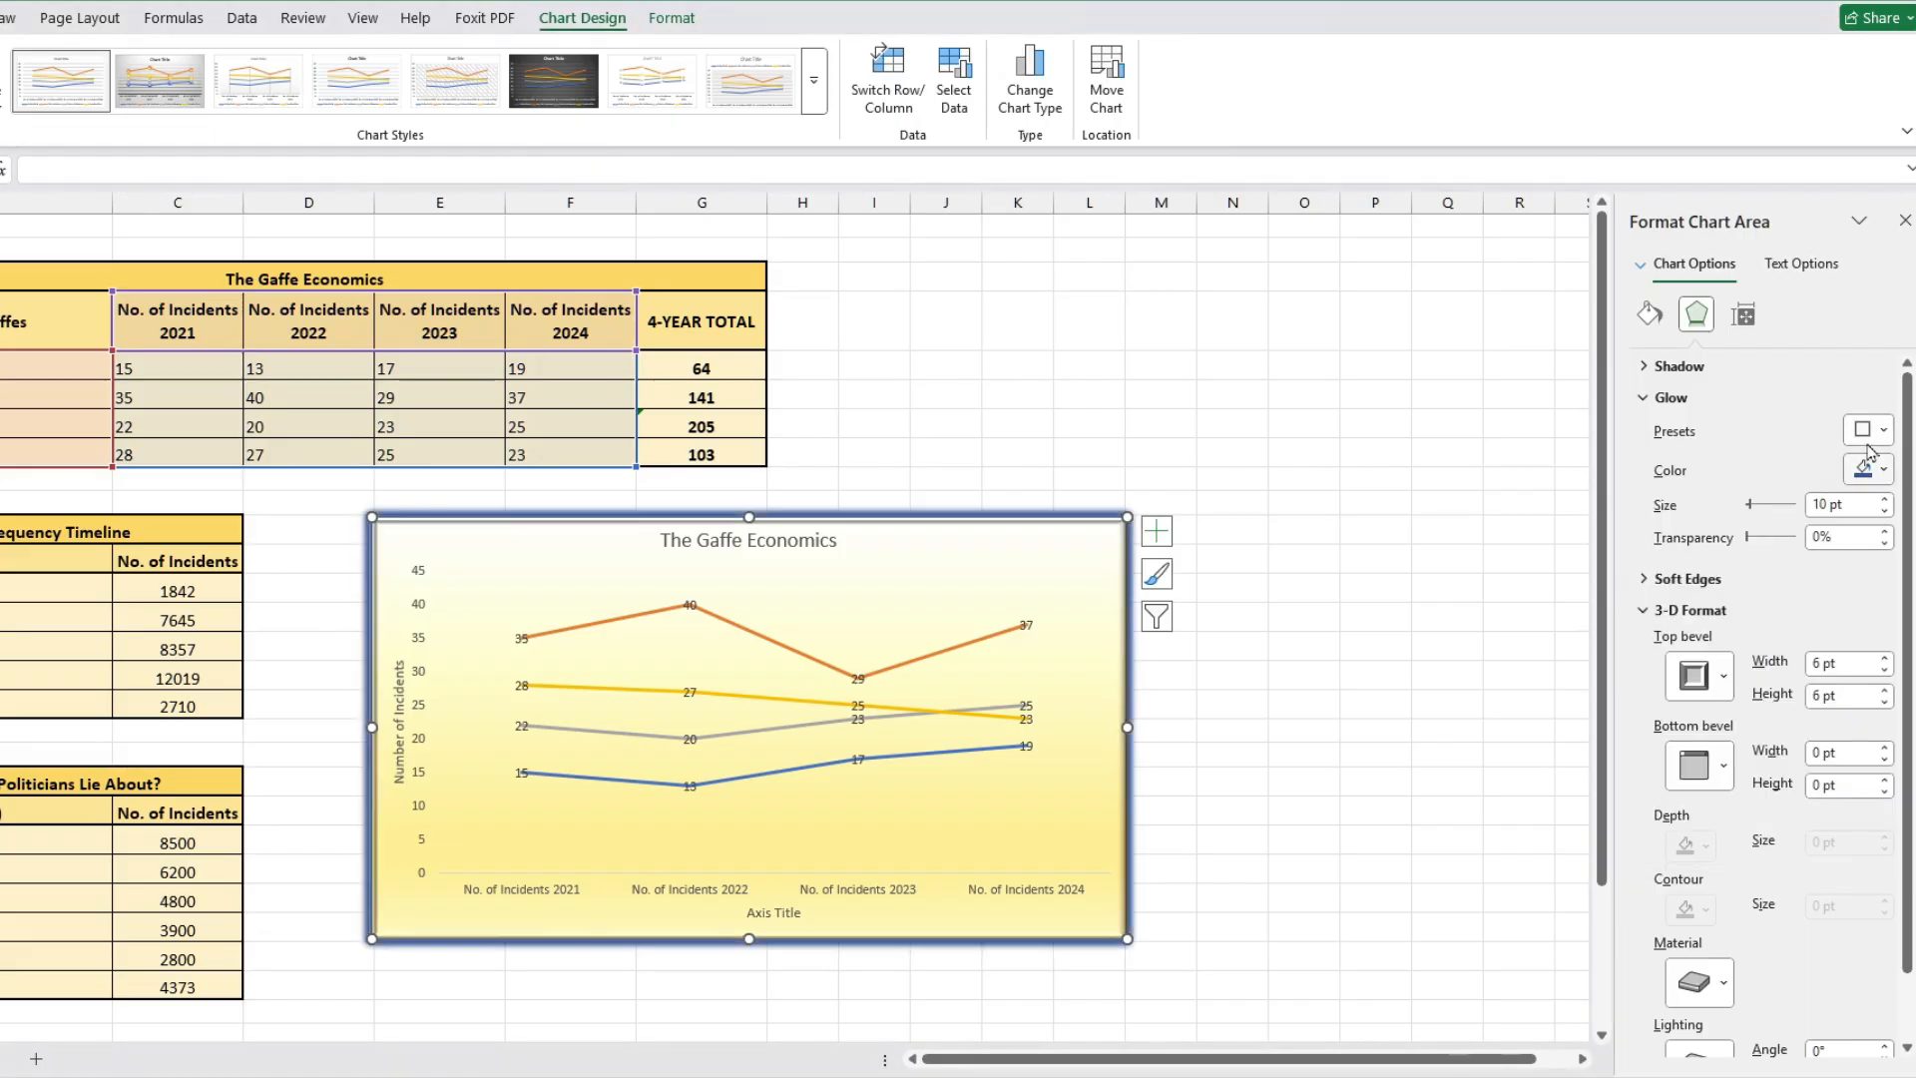
pyautogui.click(1881, 431)
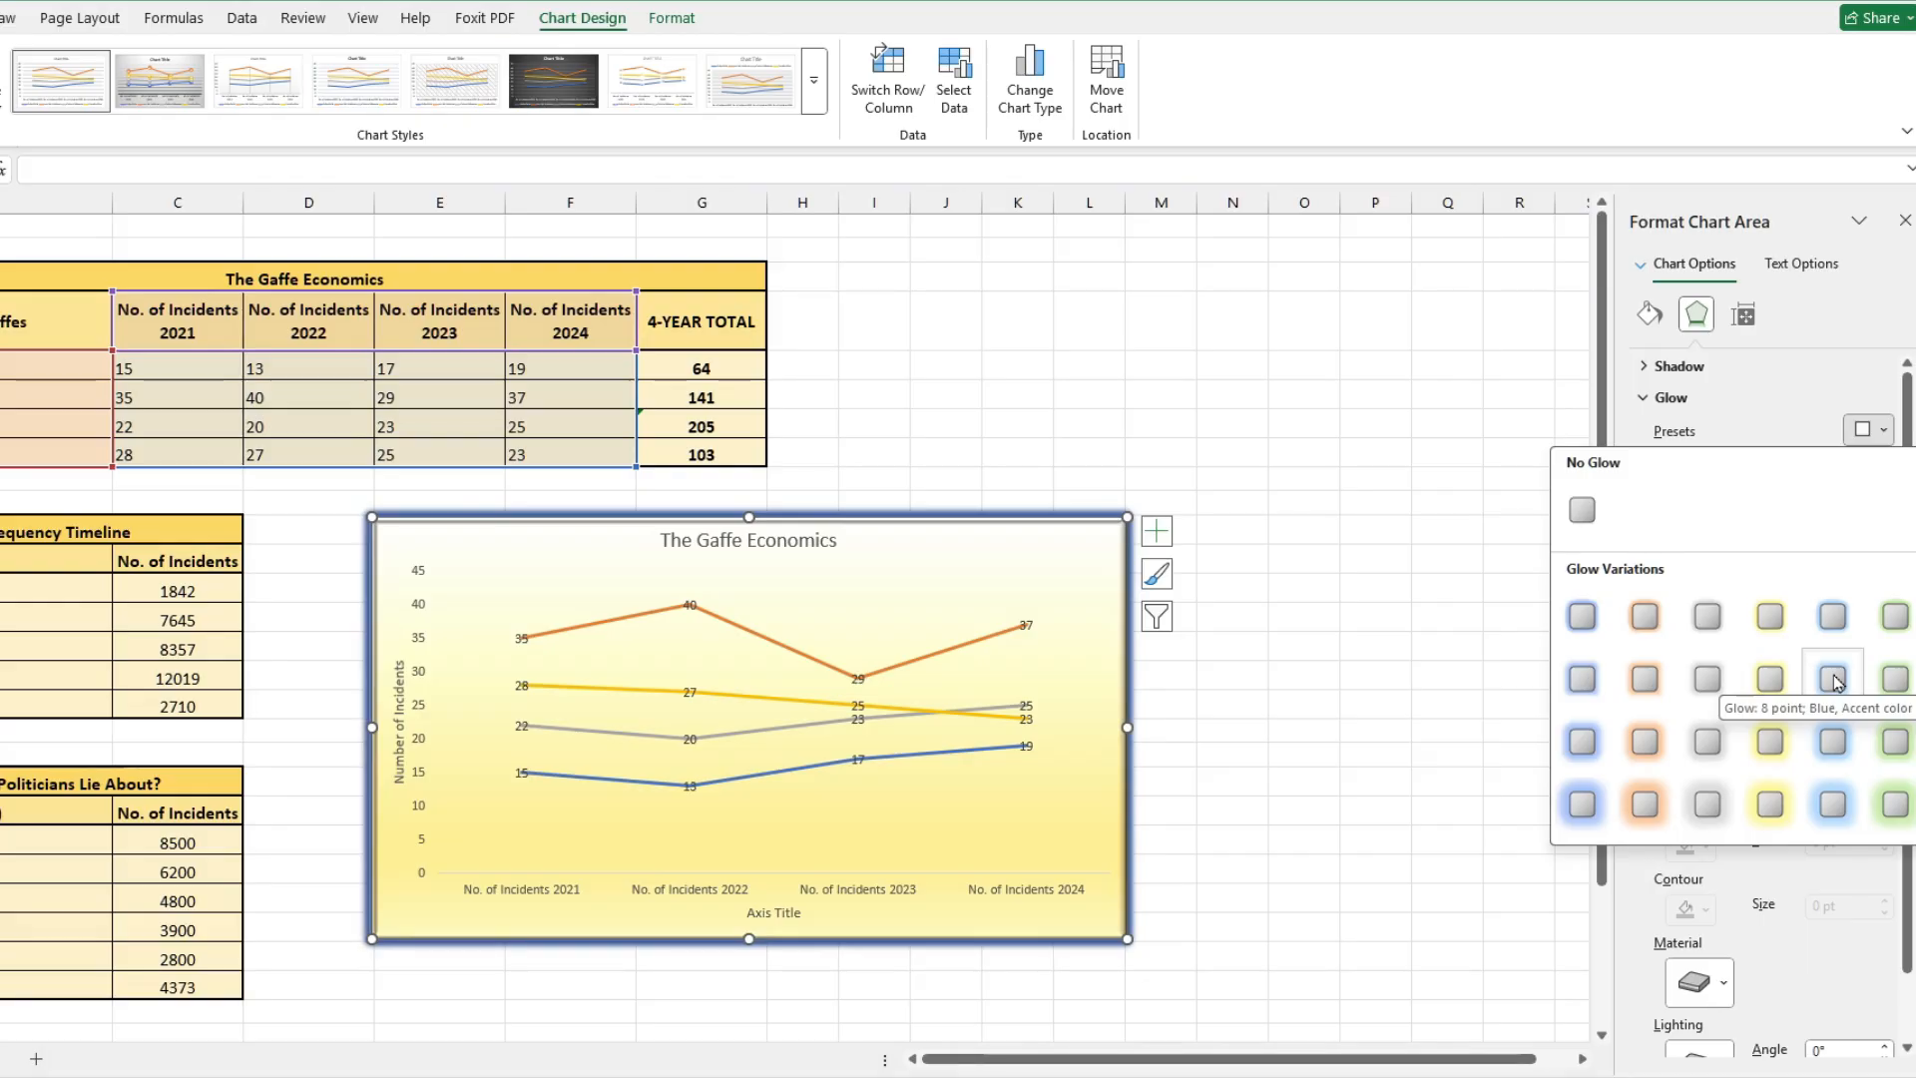
pyautogui.click(1835, 681)
pyautogui.click(1388, 566)
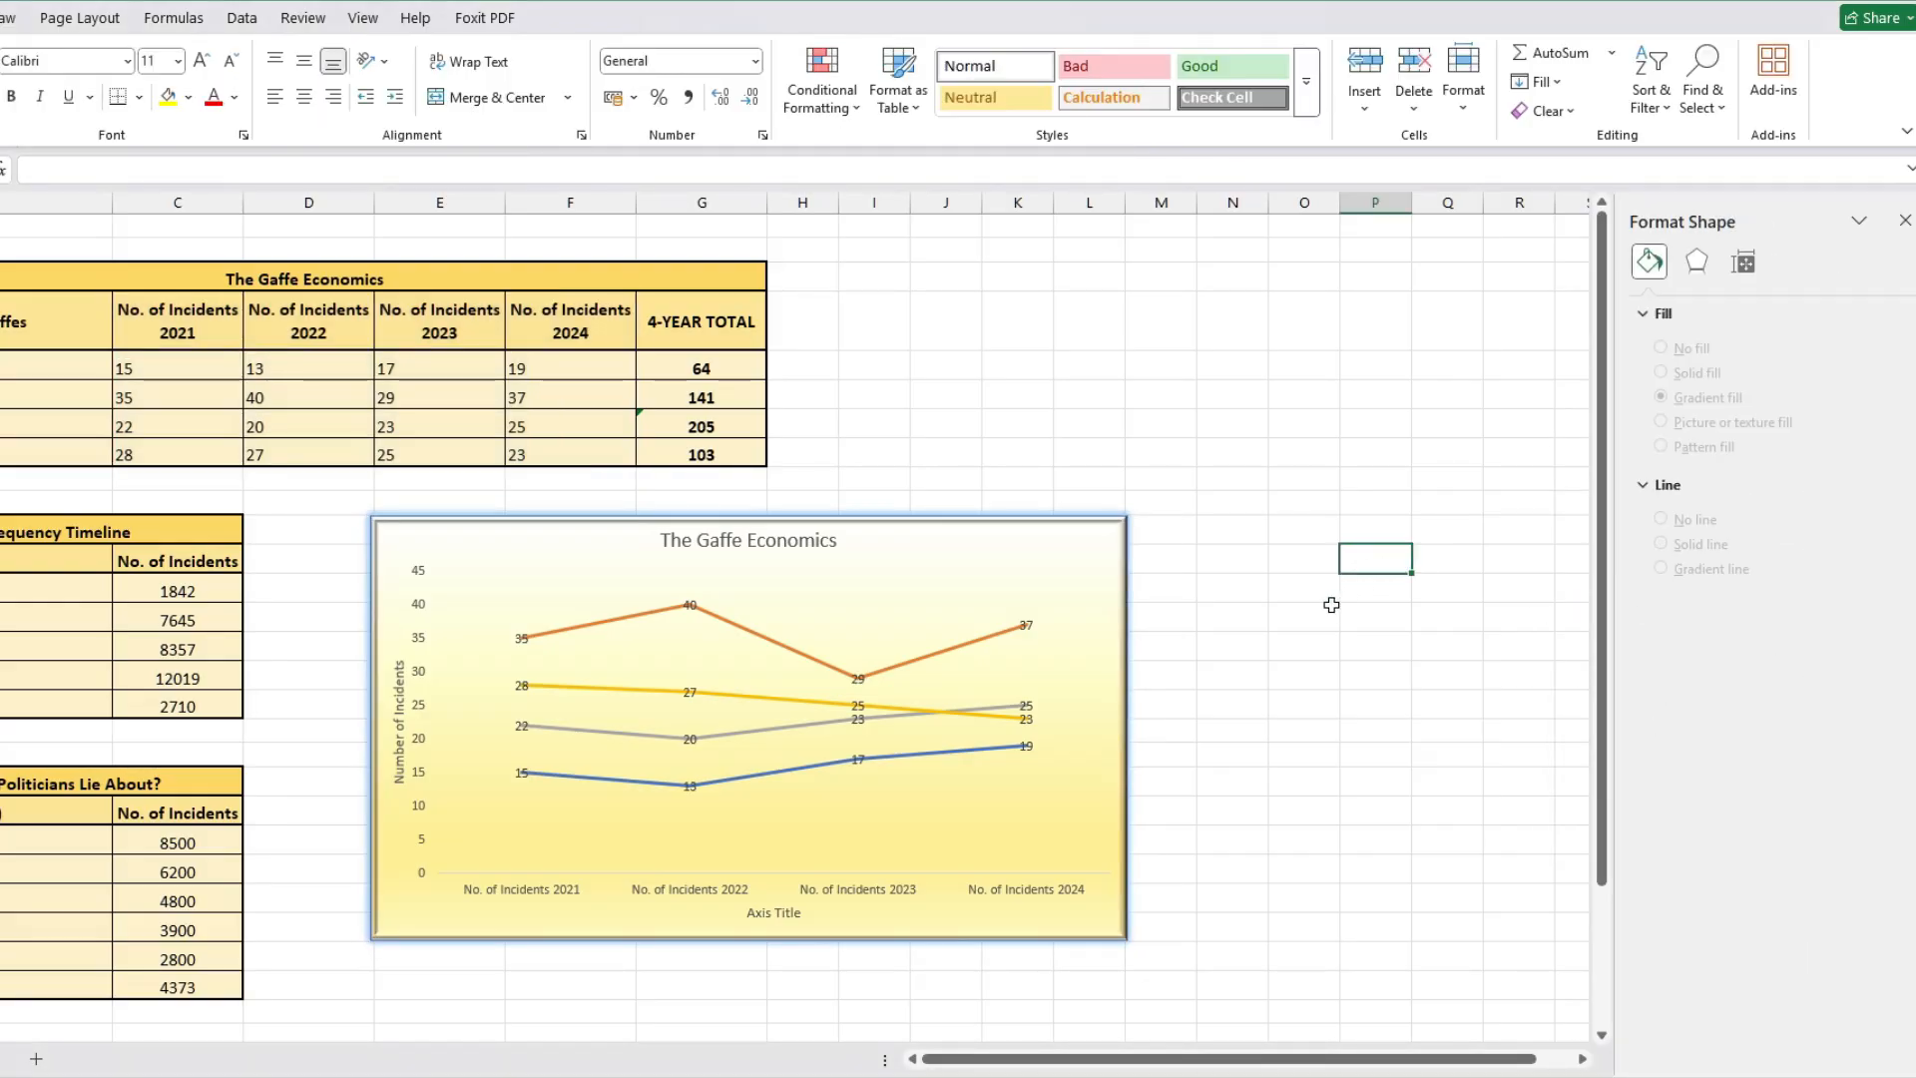
# Step: Insert a clustered column chart of the gaffe table beside the line chart
pyautogui.click(1129, 537)
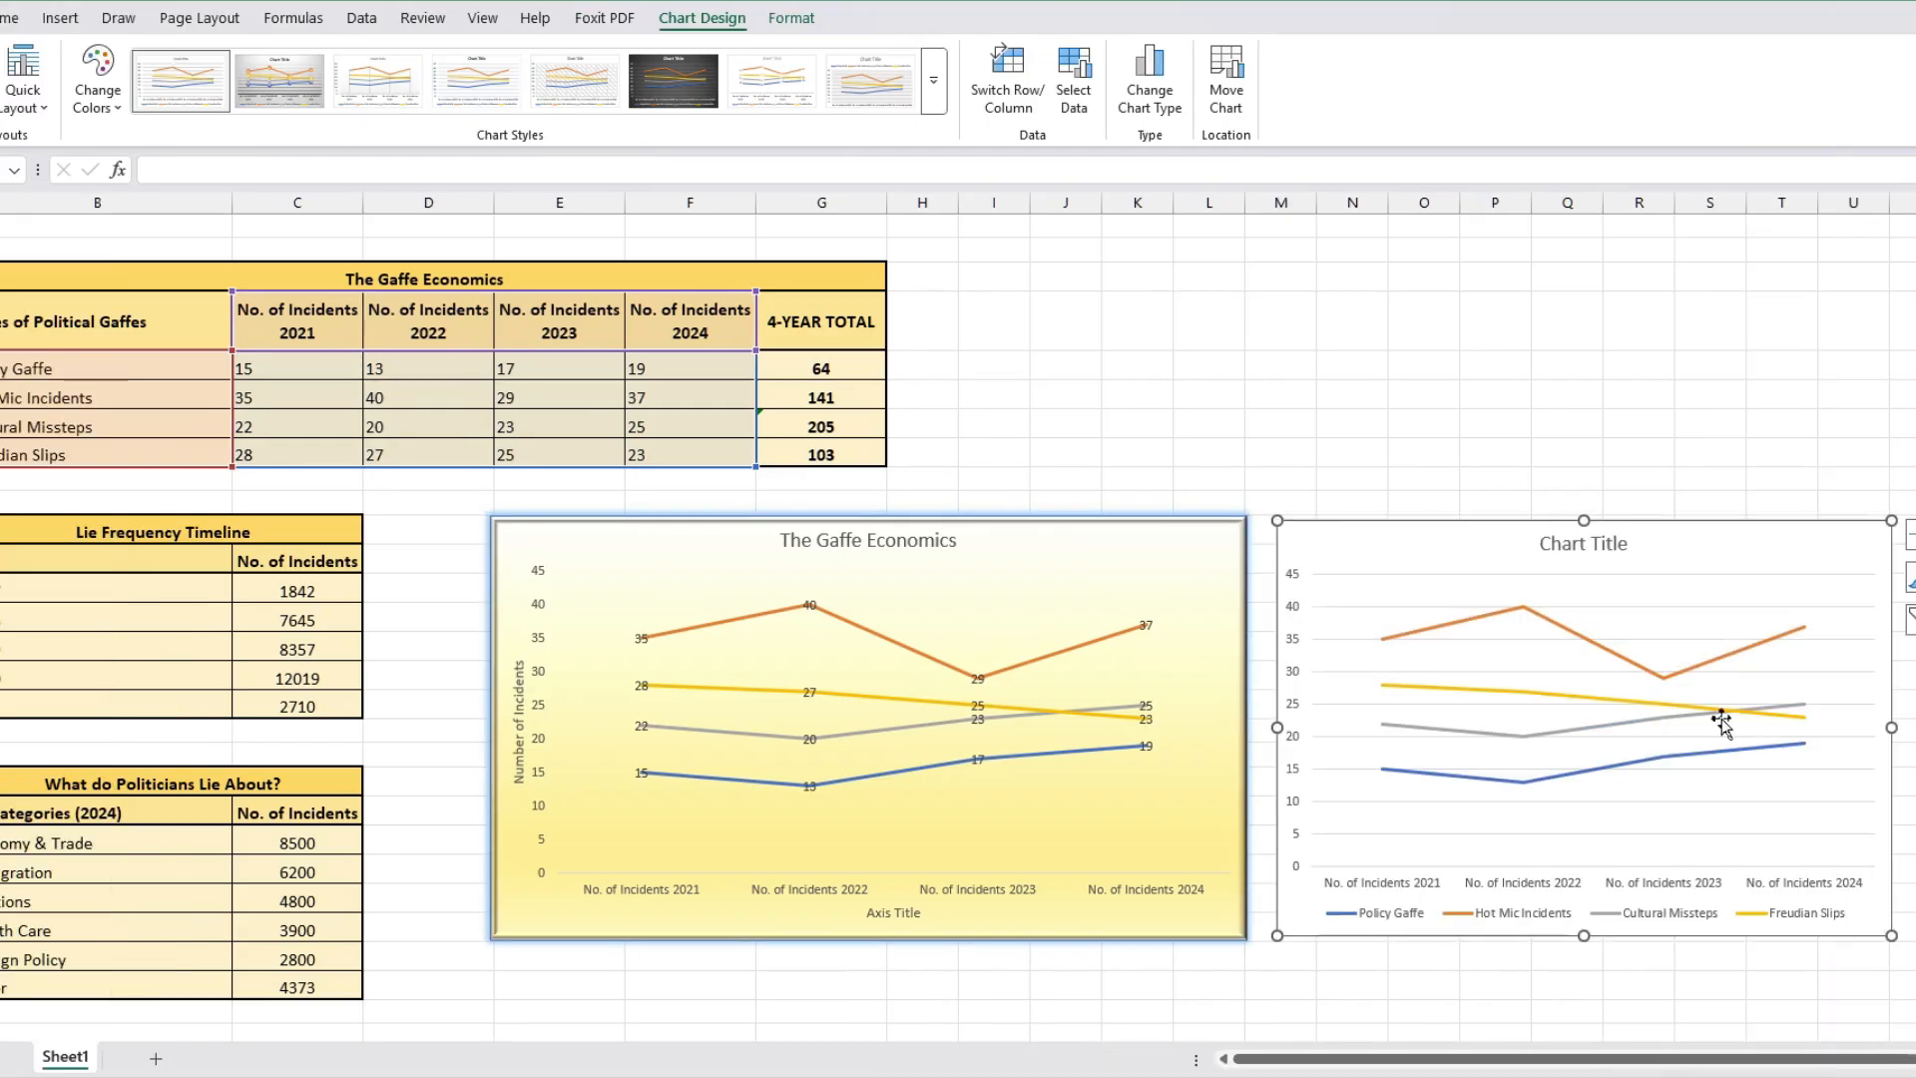
pyautogui.click(1587, 419)
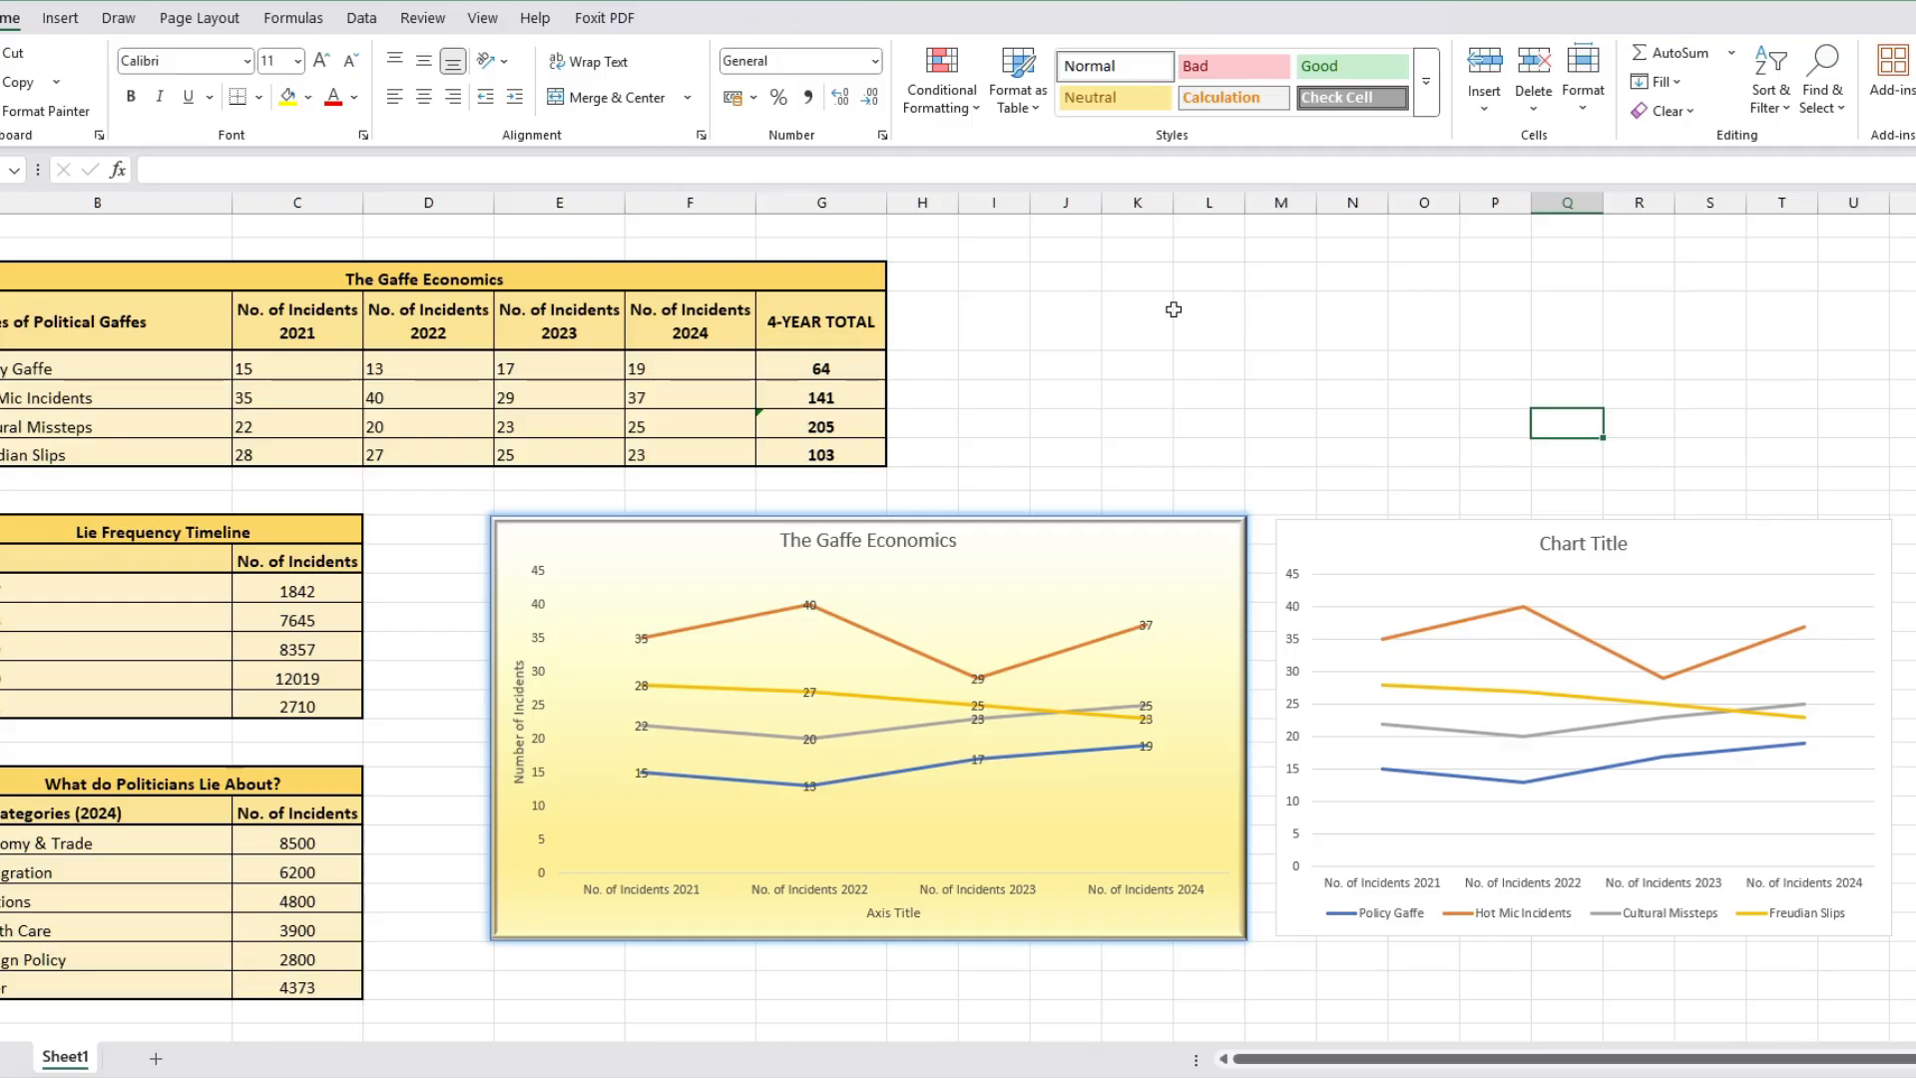
pyautogui.click(1088, 312)
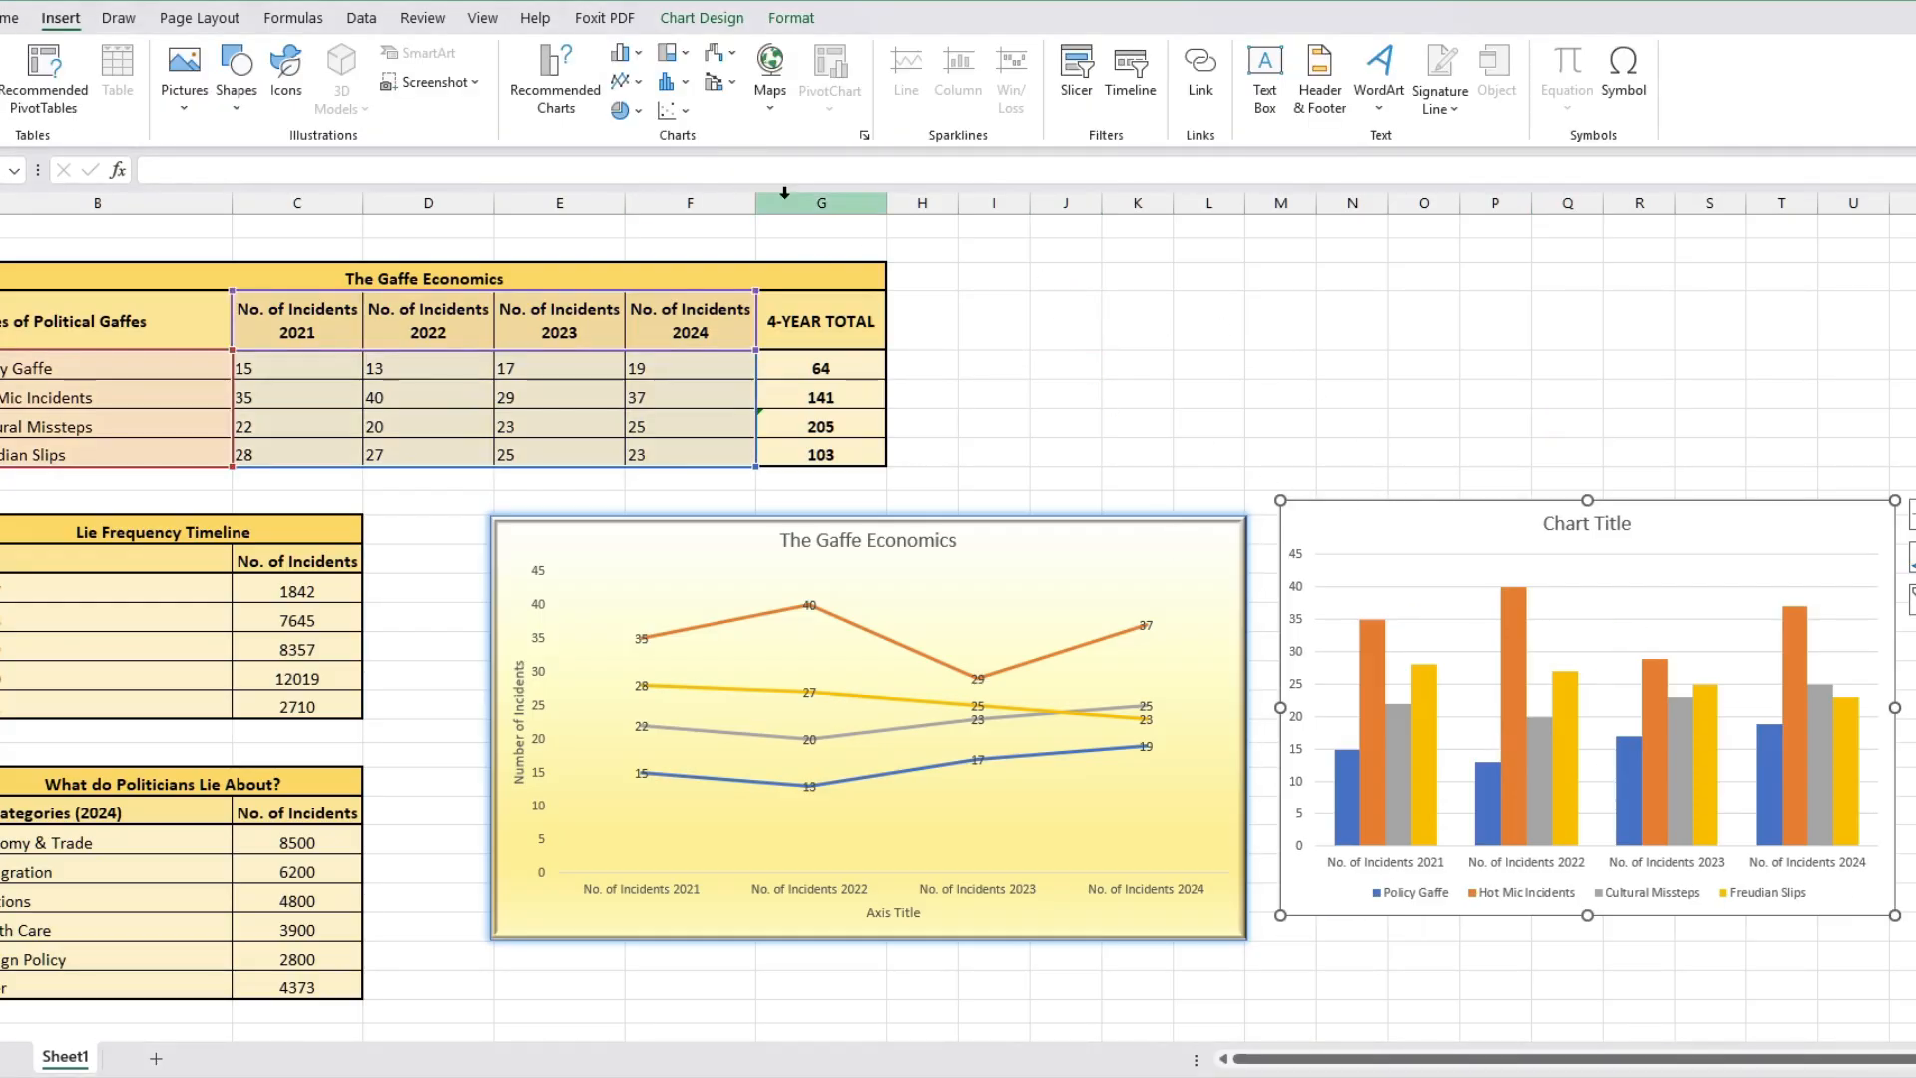
pyautogui.click(1442, 454)
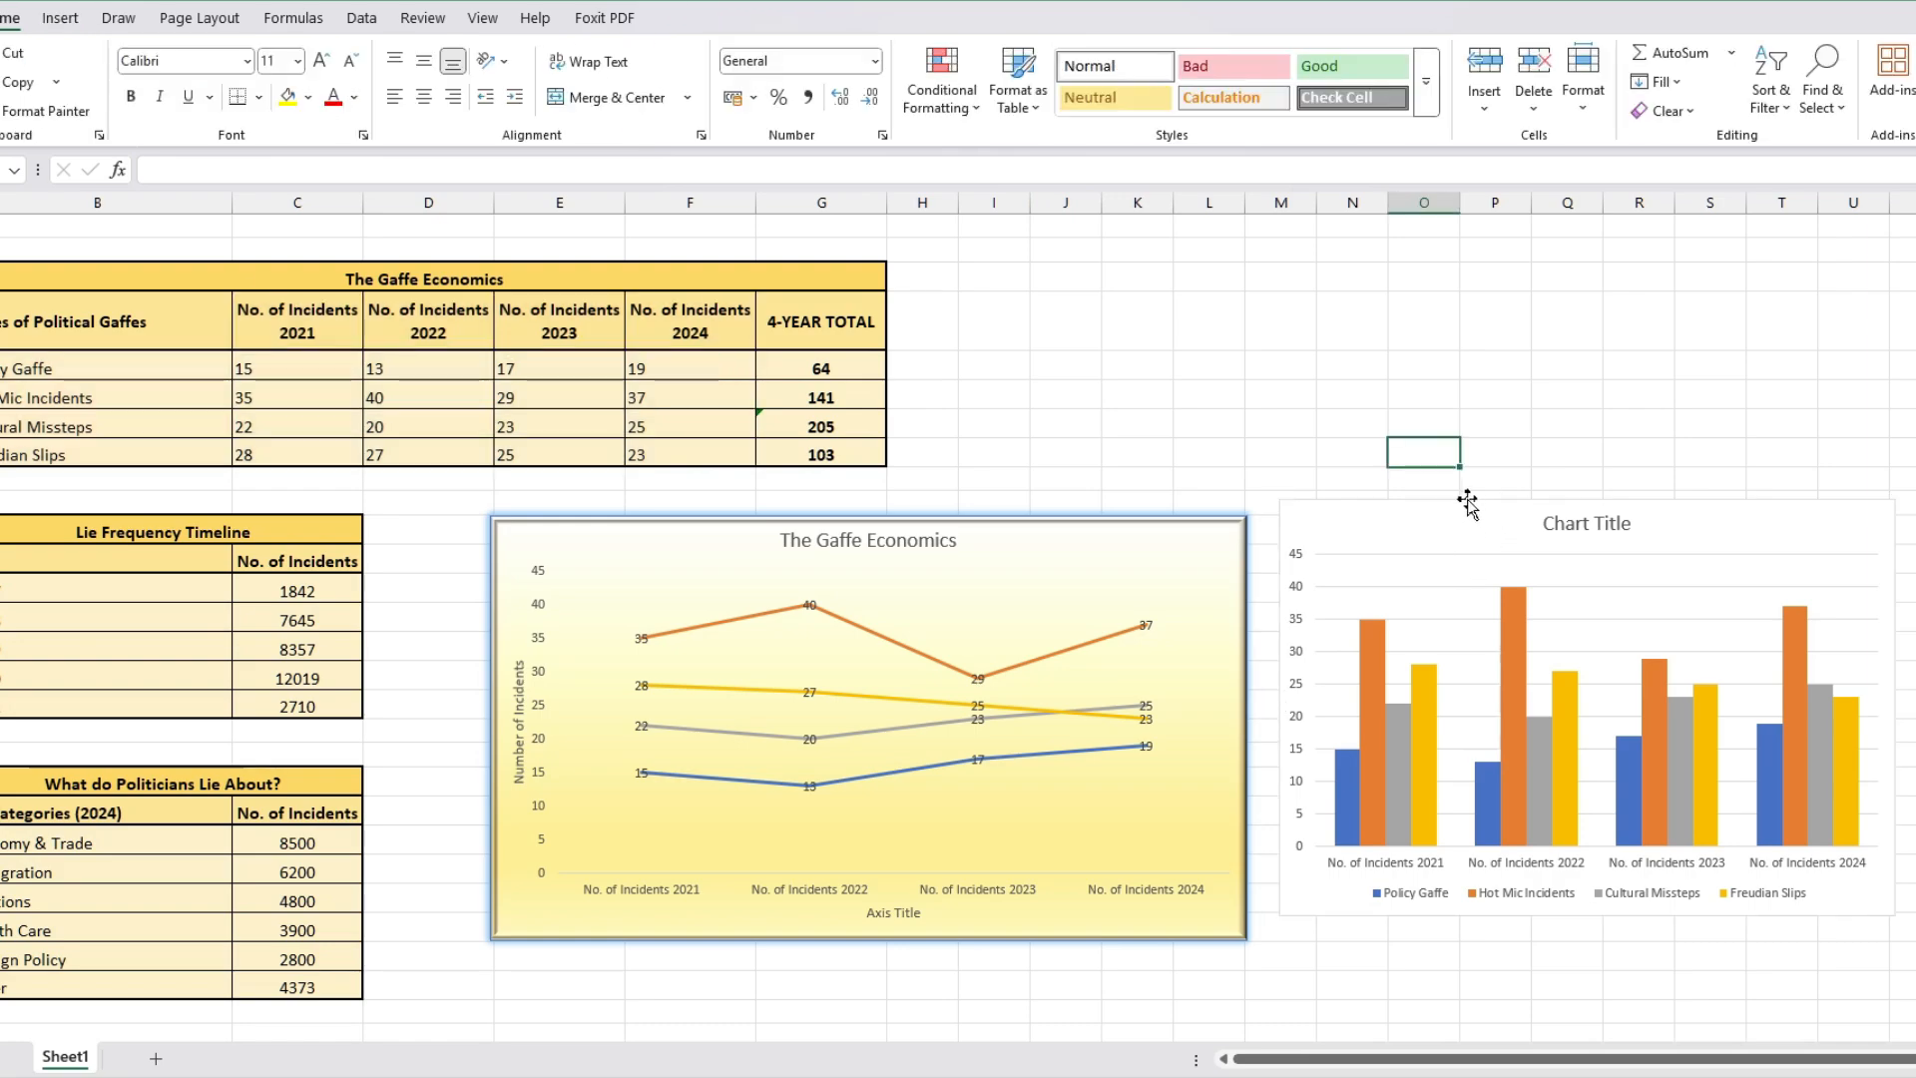
# Step: Apply a gray gradient quick style with data labels to the column chart
pyautogui.click(1465, 502)
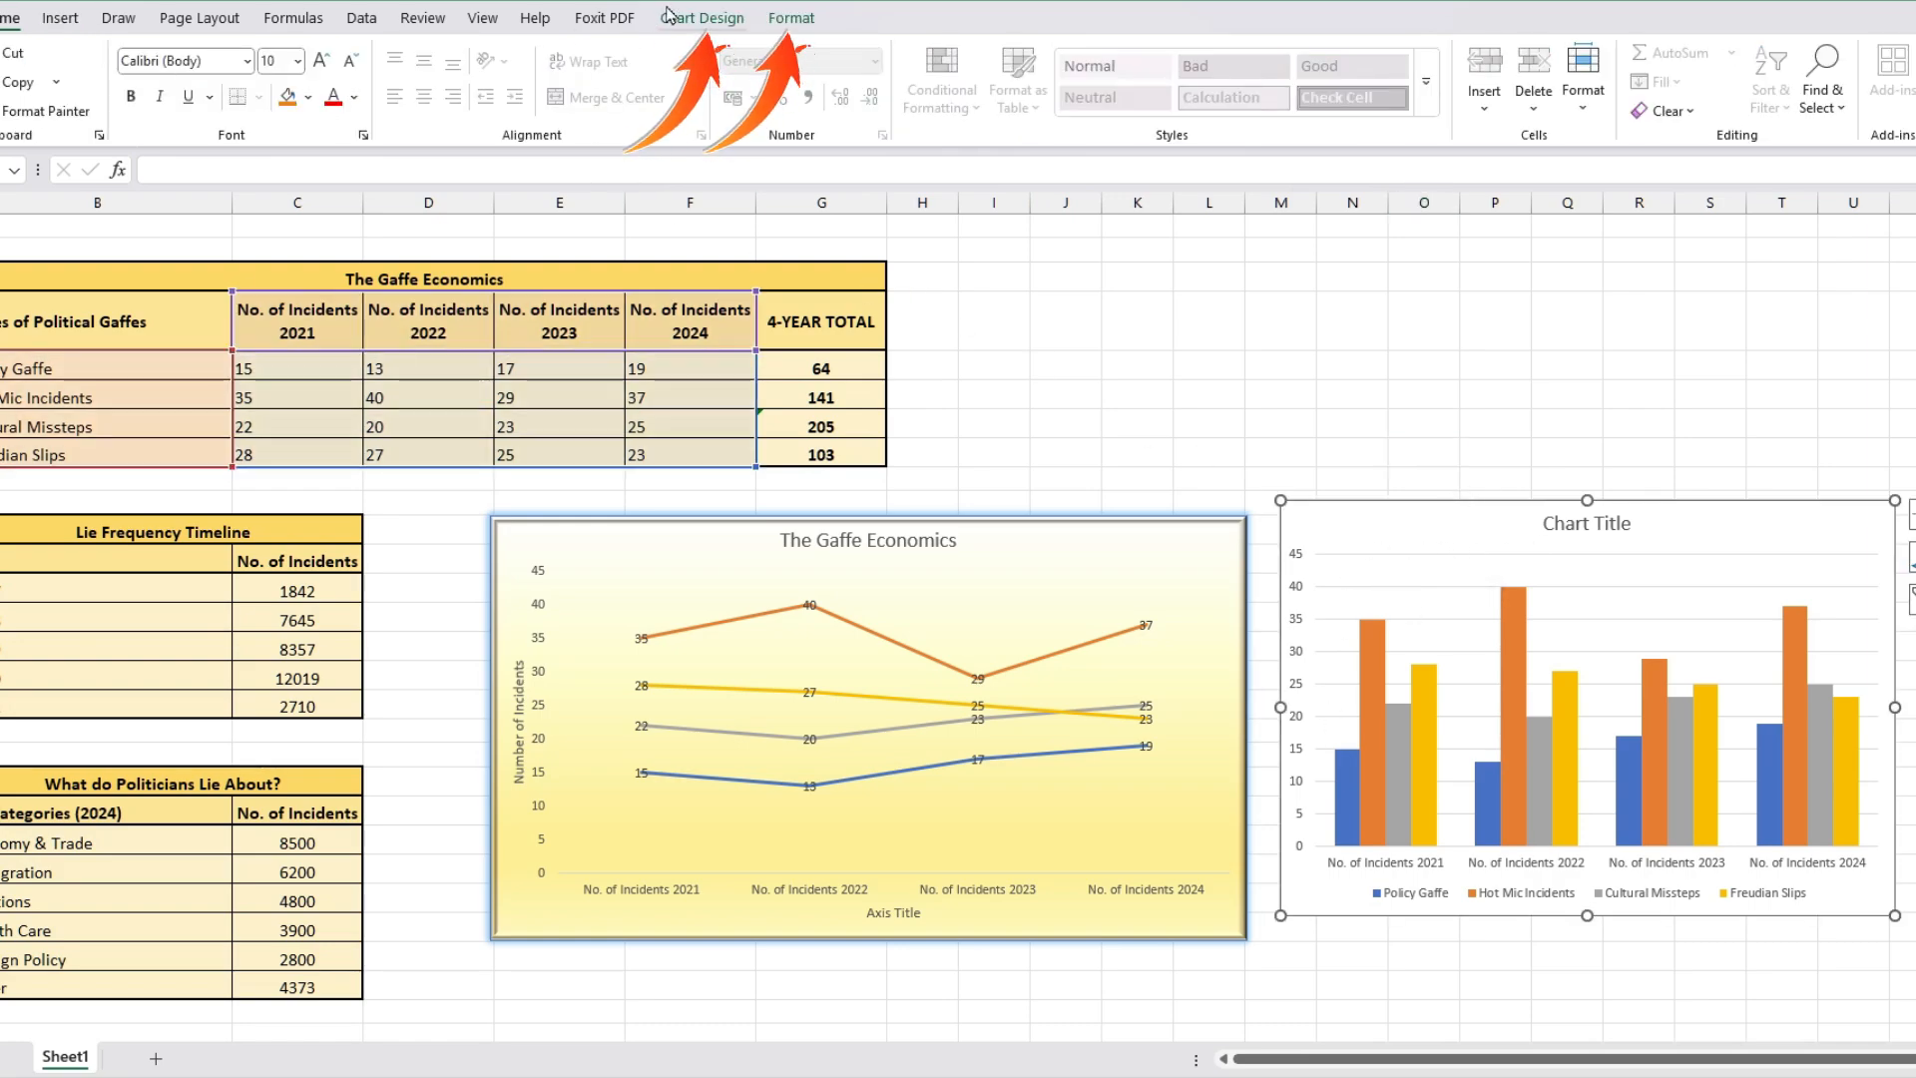
pyautogui.click(701, 19)
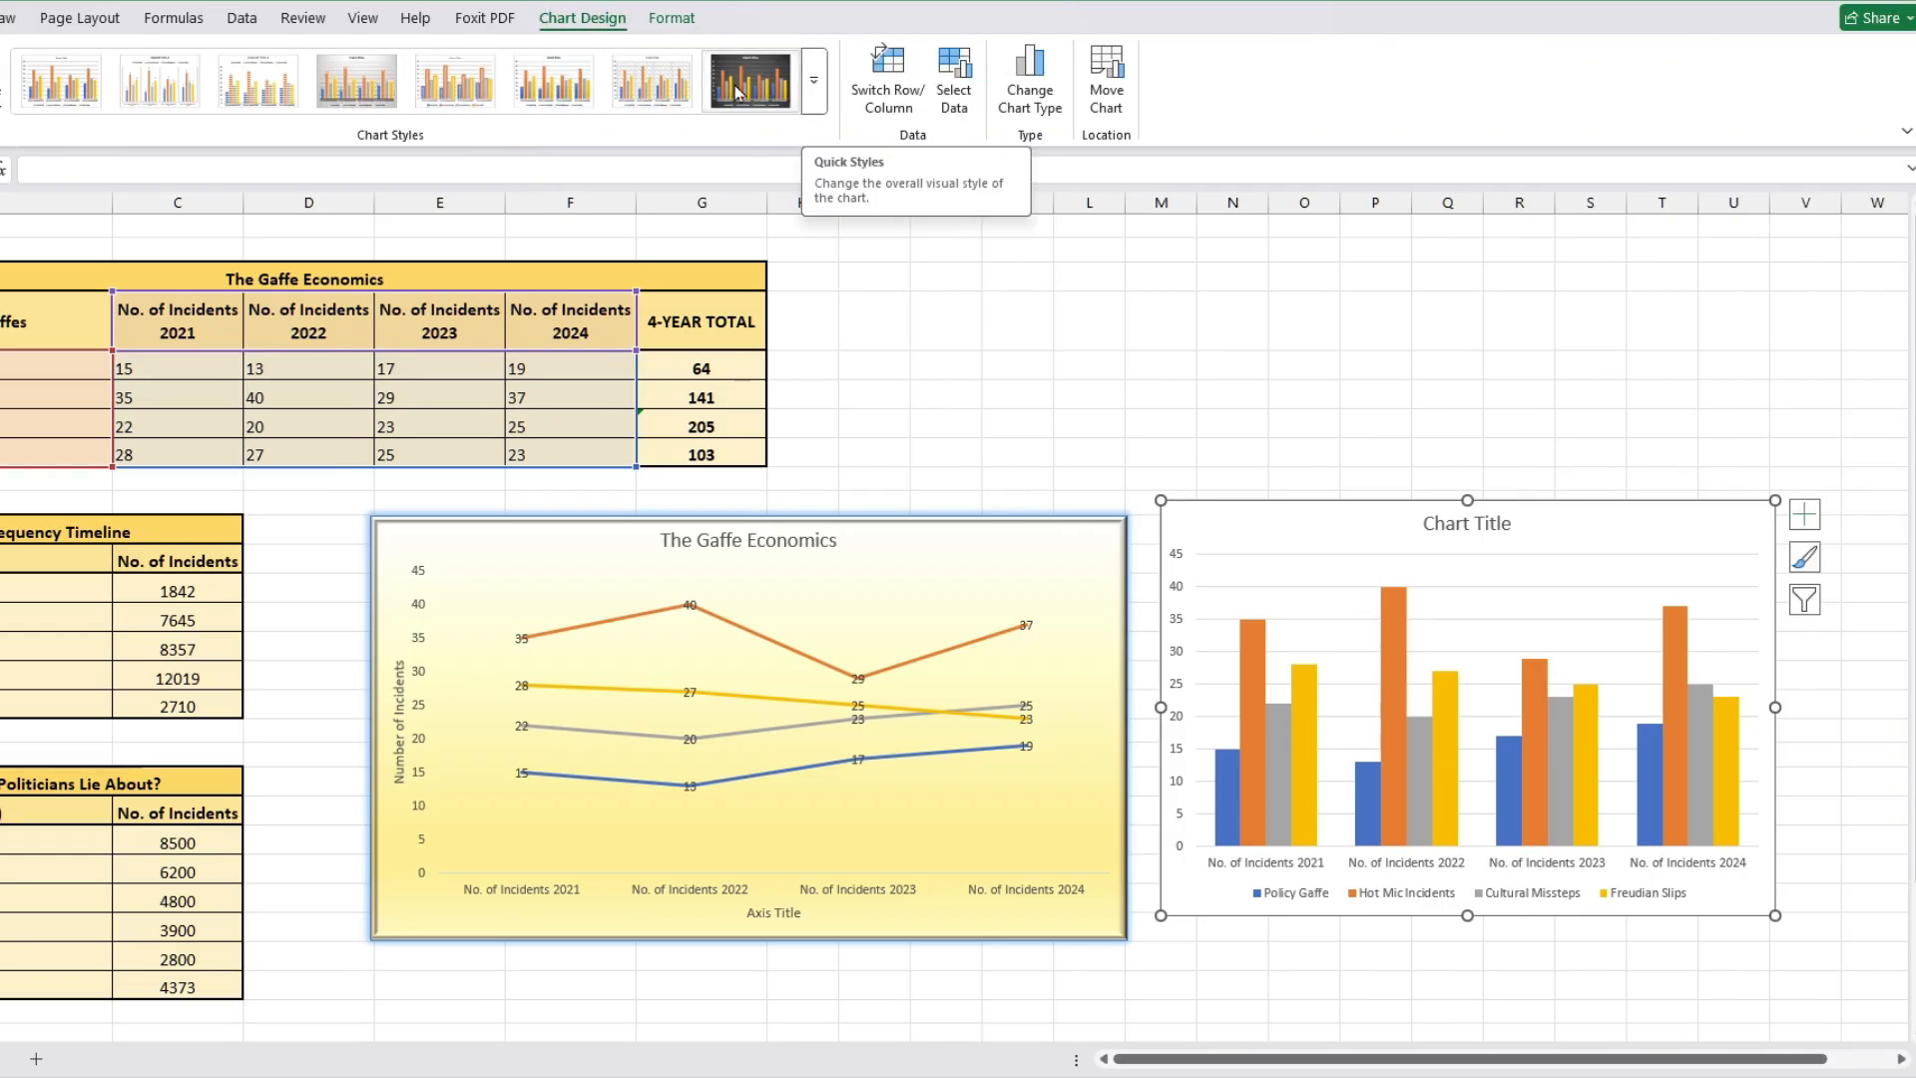
pyautogui.click(498, 79)
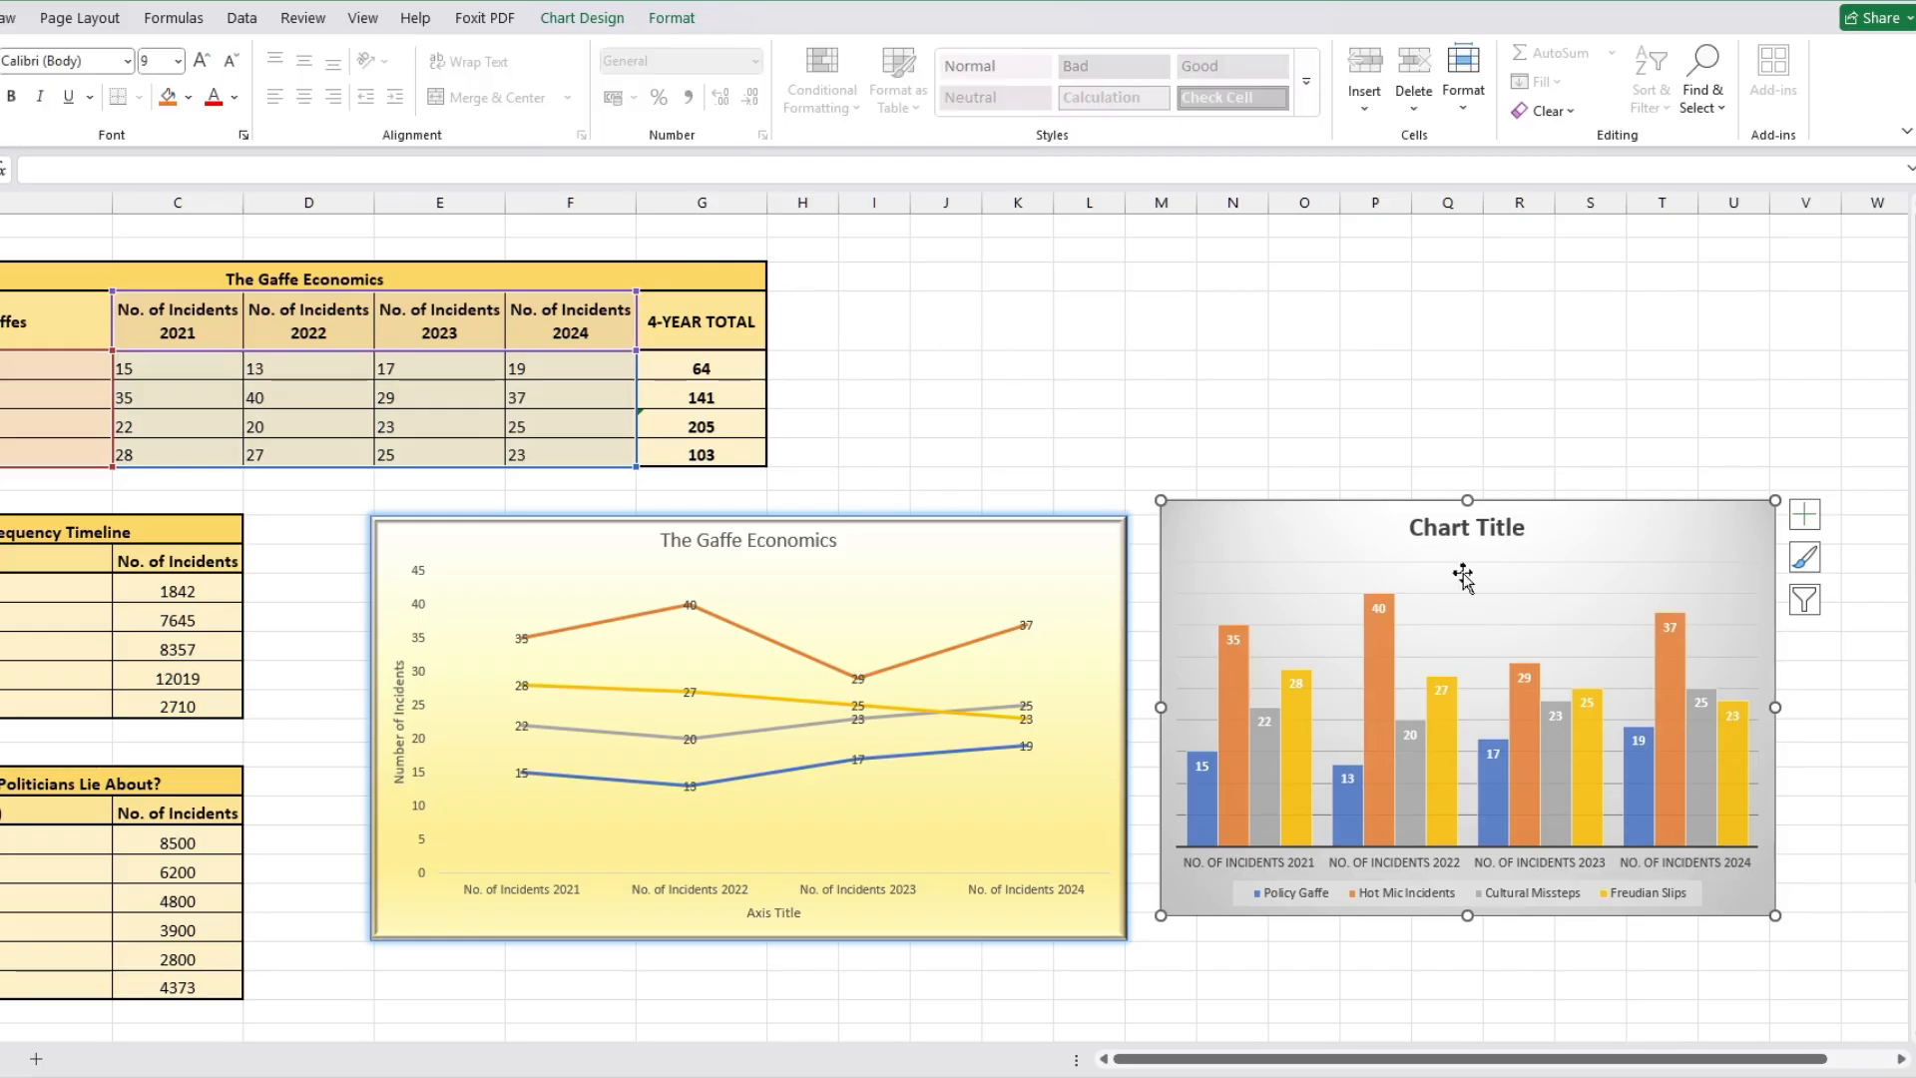
# Step: Try filtering the column chart down to the Policy Gaffe series and selected years, then restore all series and categories
pyautogui.click(1807, 602)
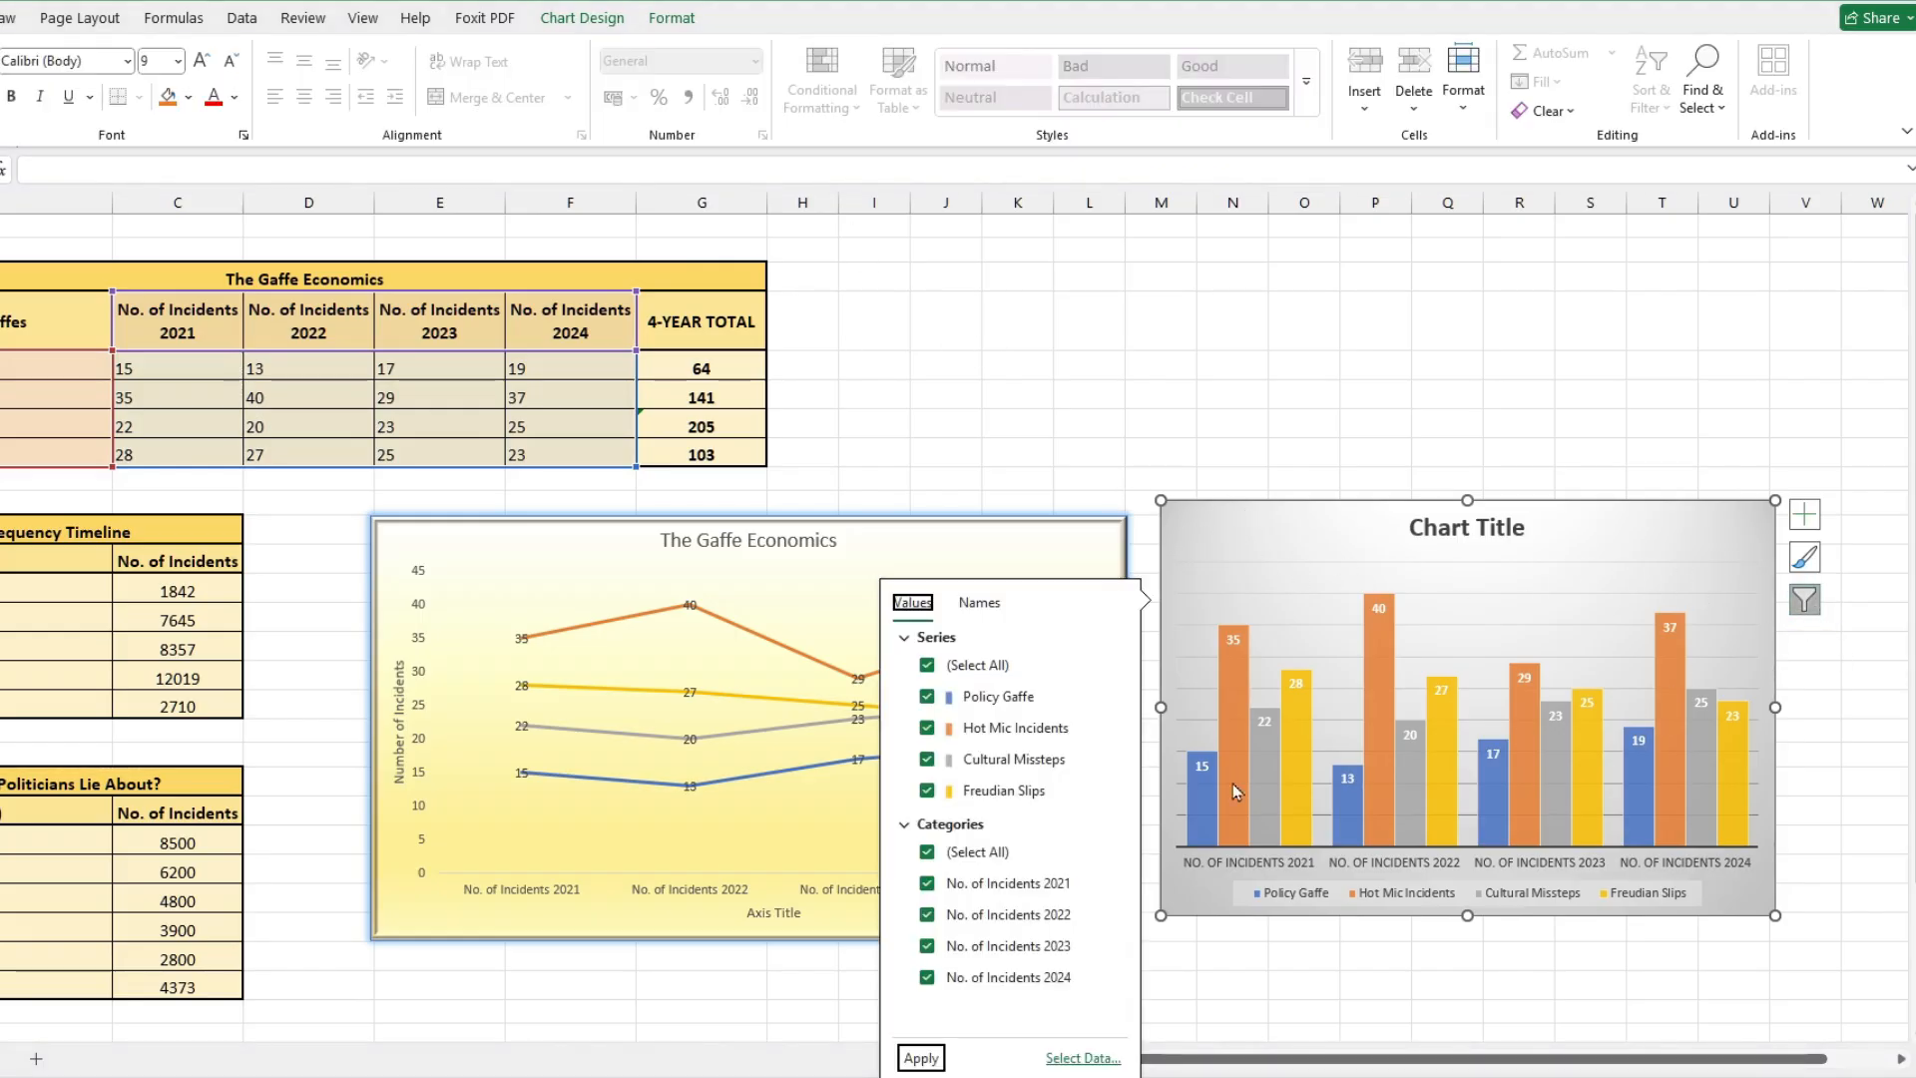
pyautogui.click(926, 790)
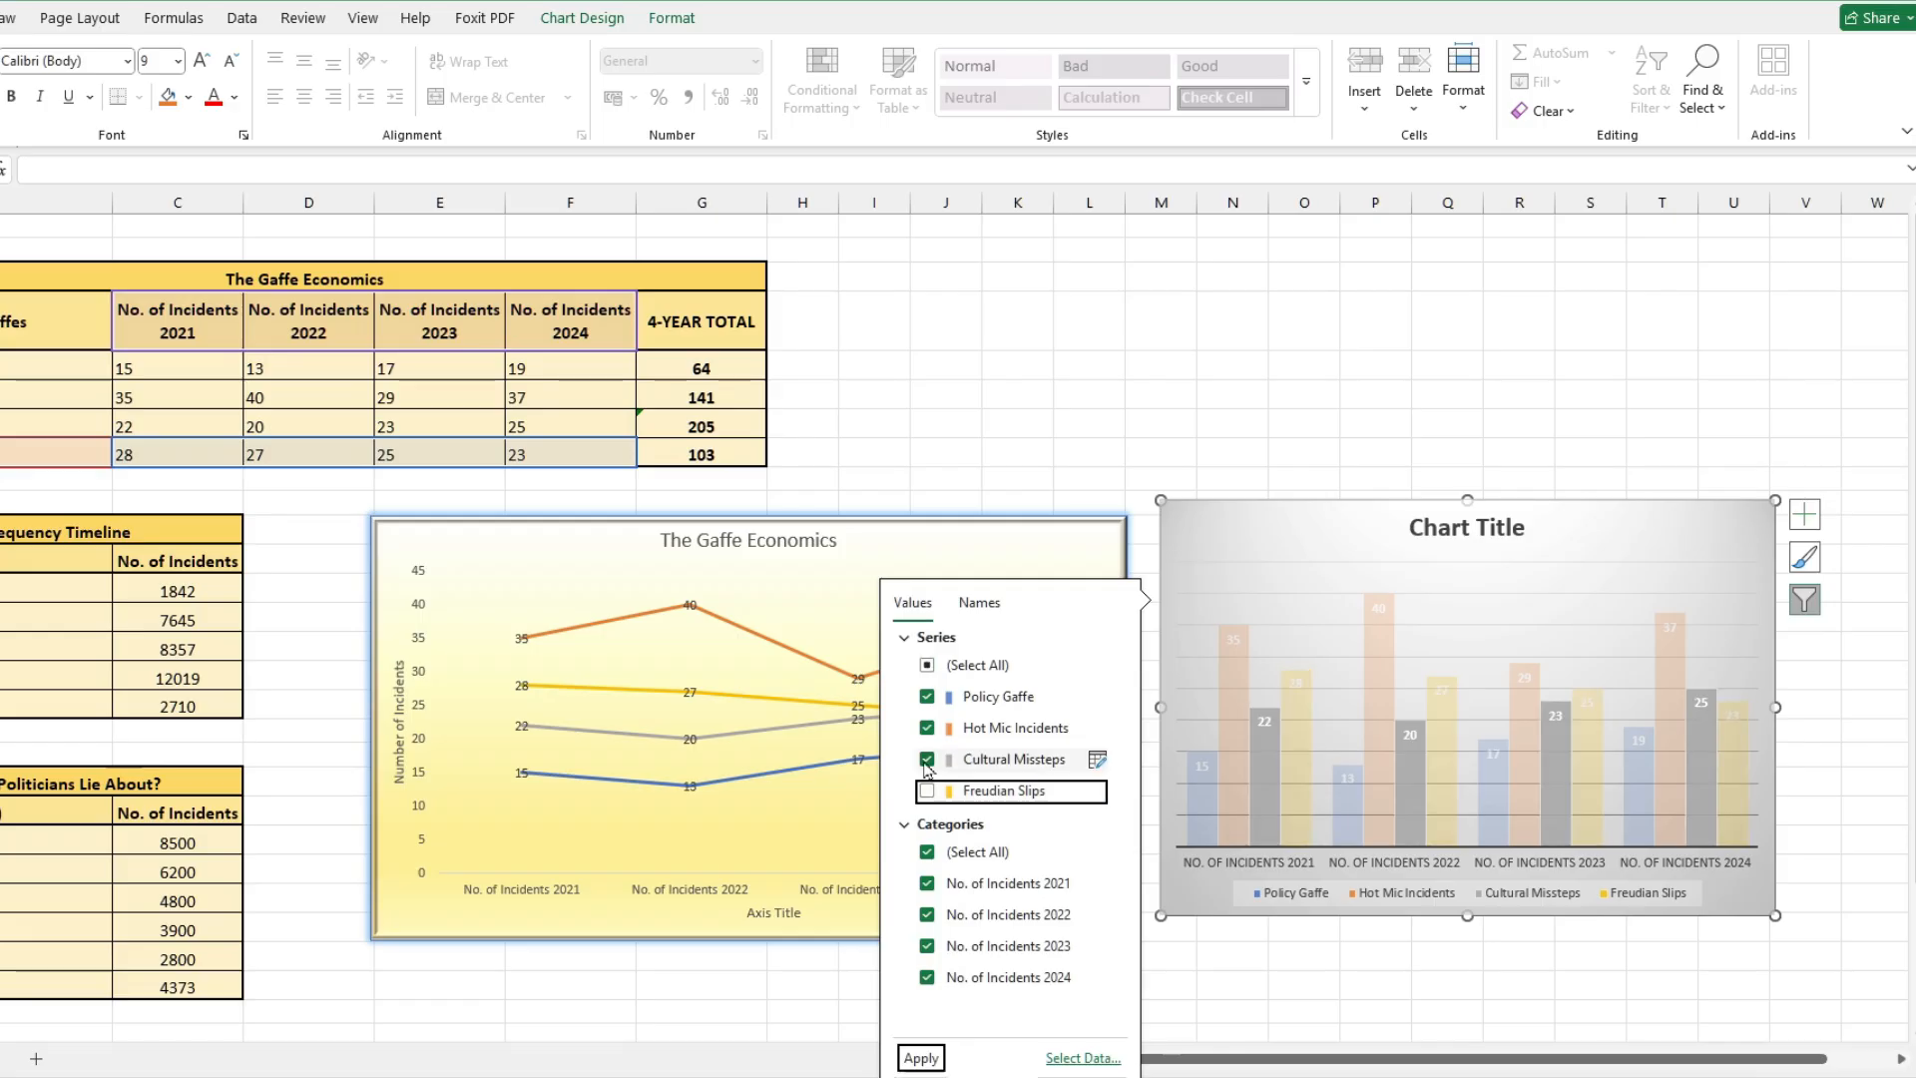
pyautogui.click(926, 760)
pyautogui.click(926, 727)
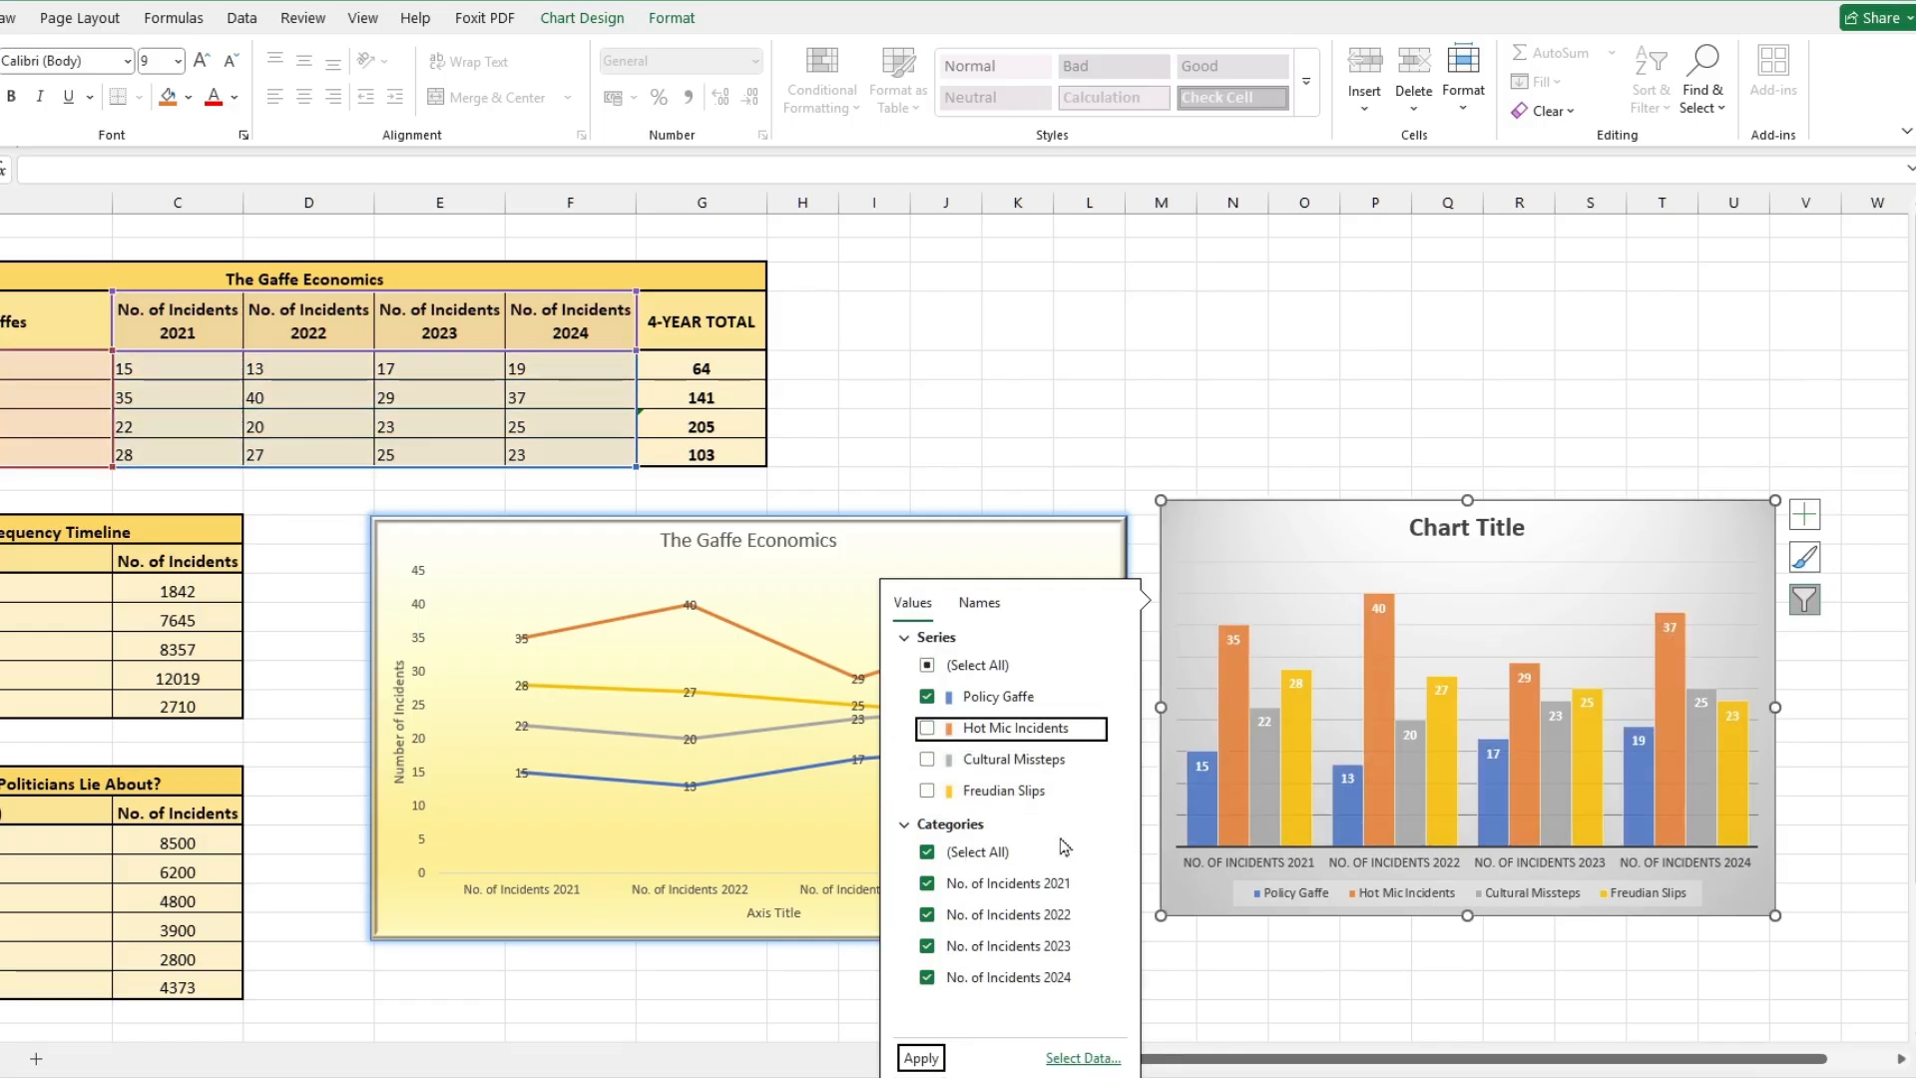
pyautogui.click(920, 1058)
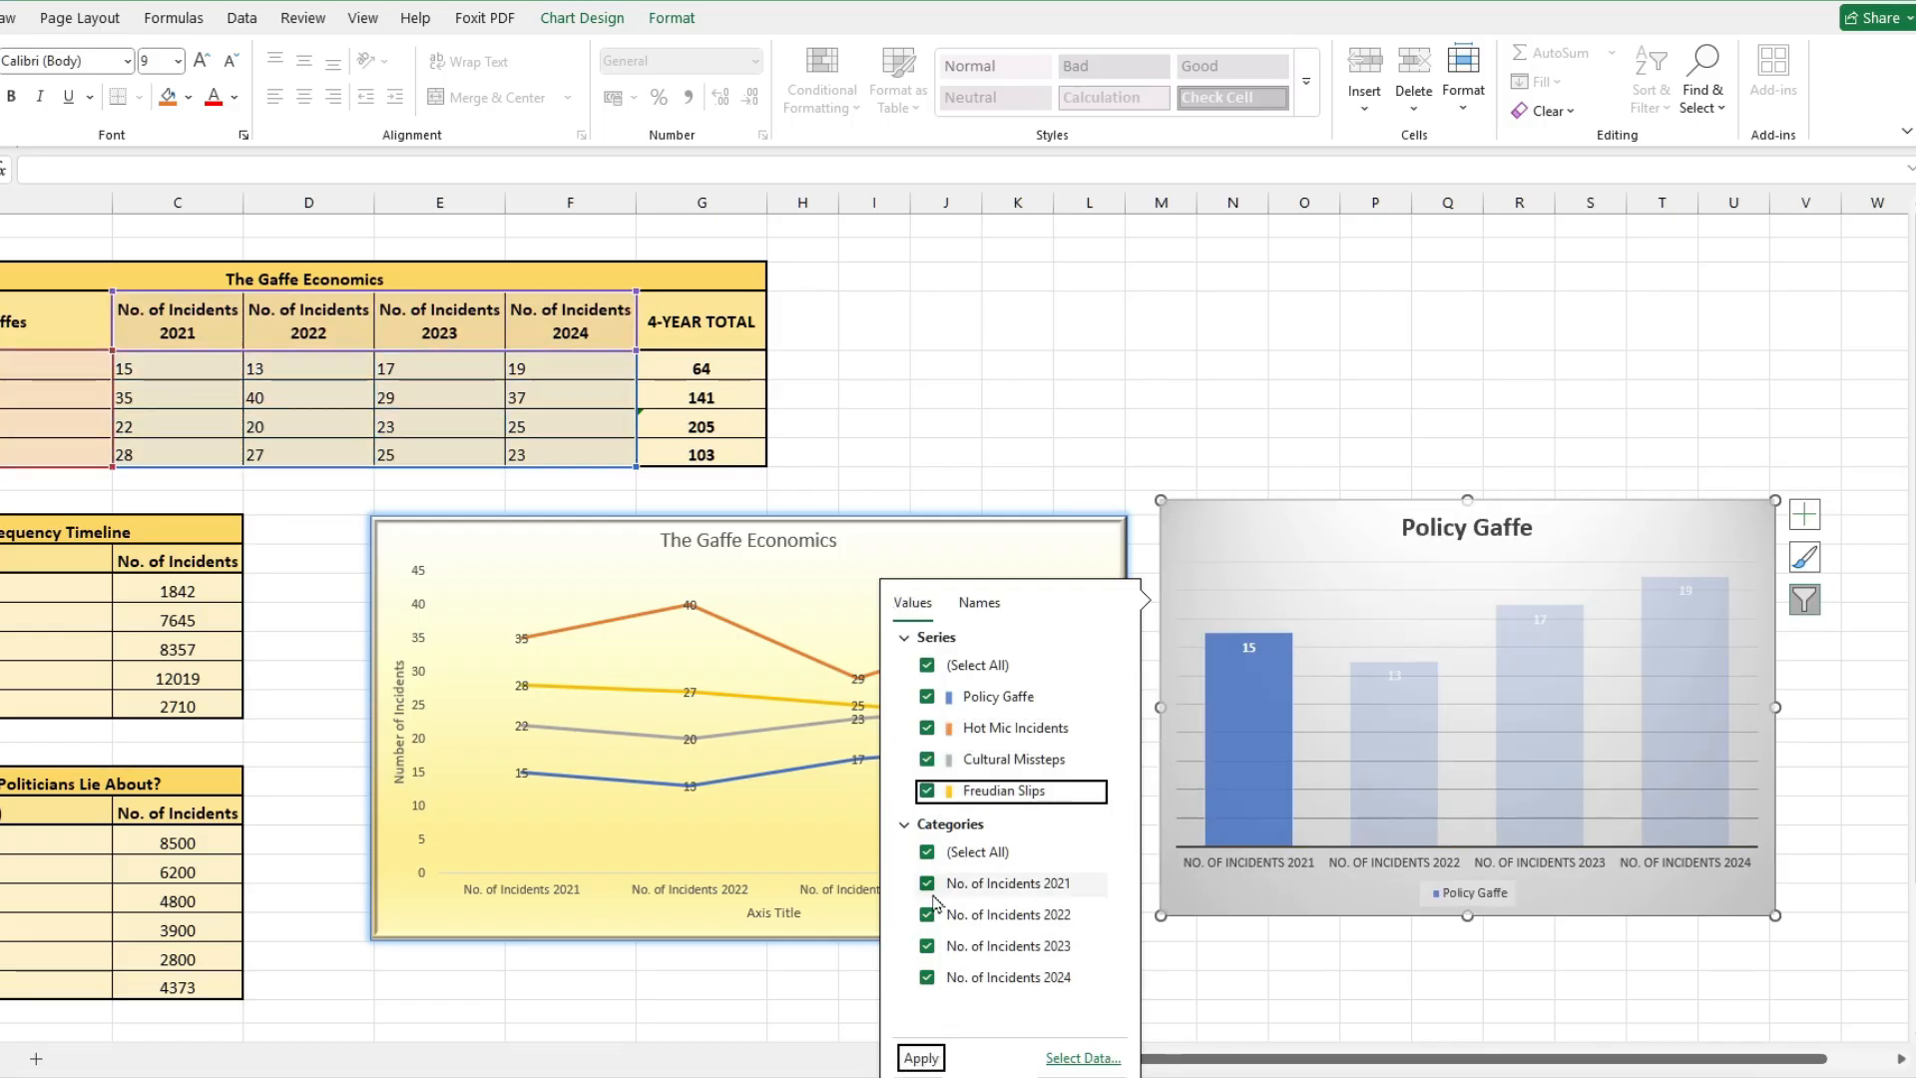
pyautogui.click(927, 914)
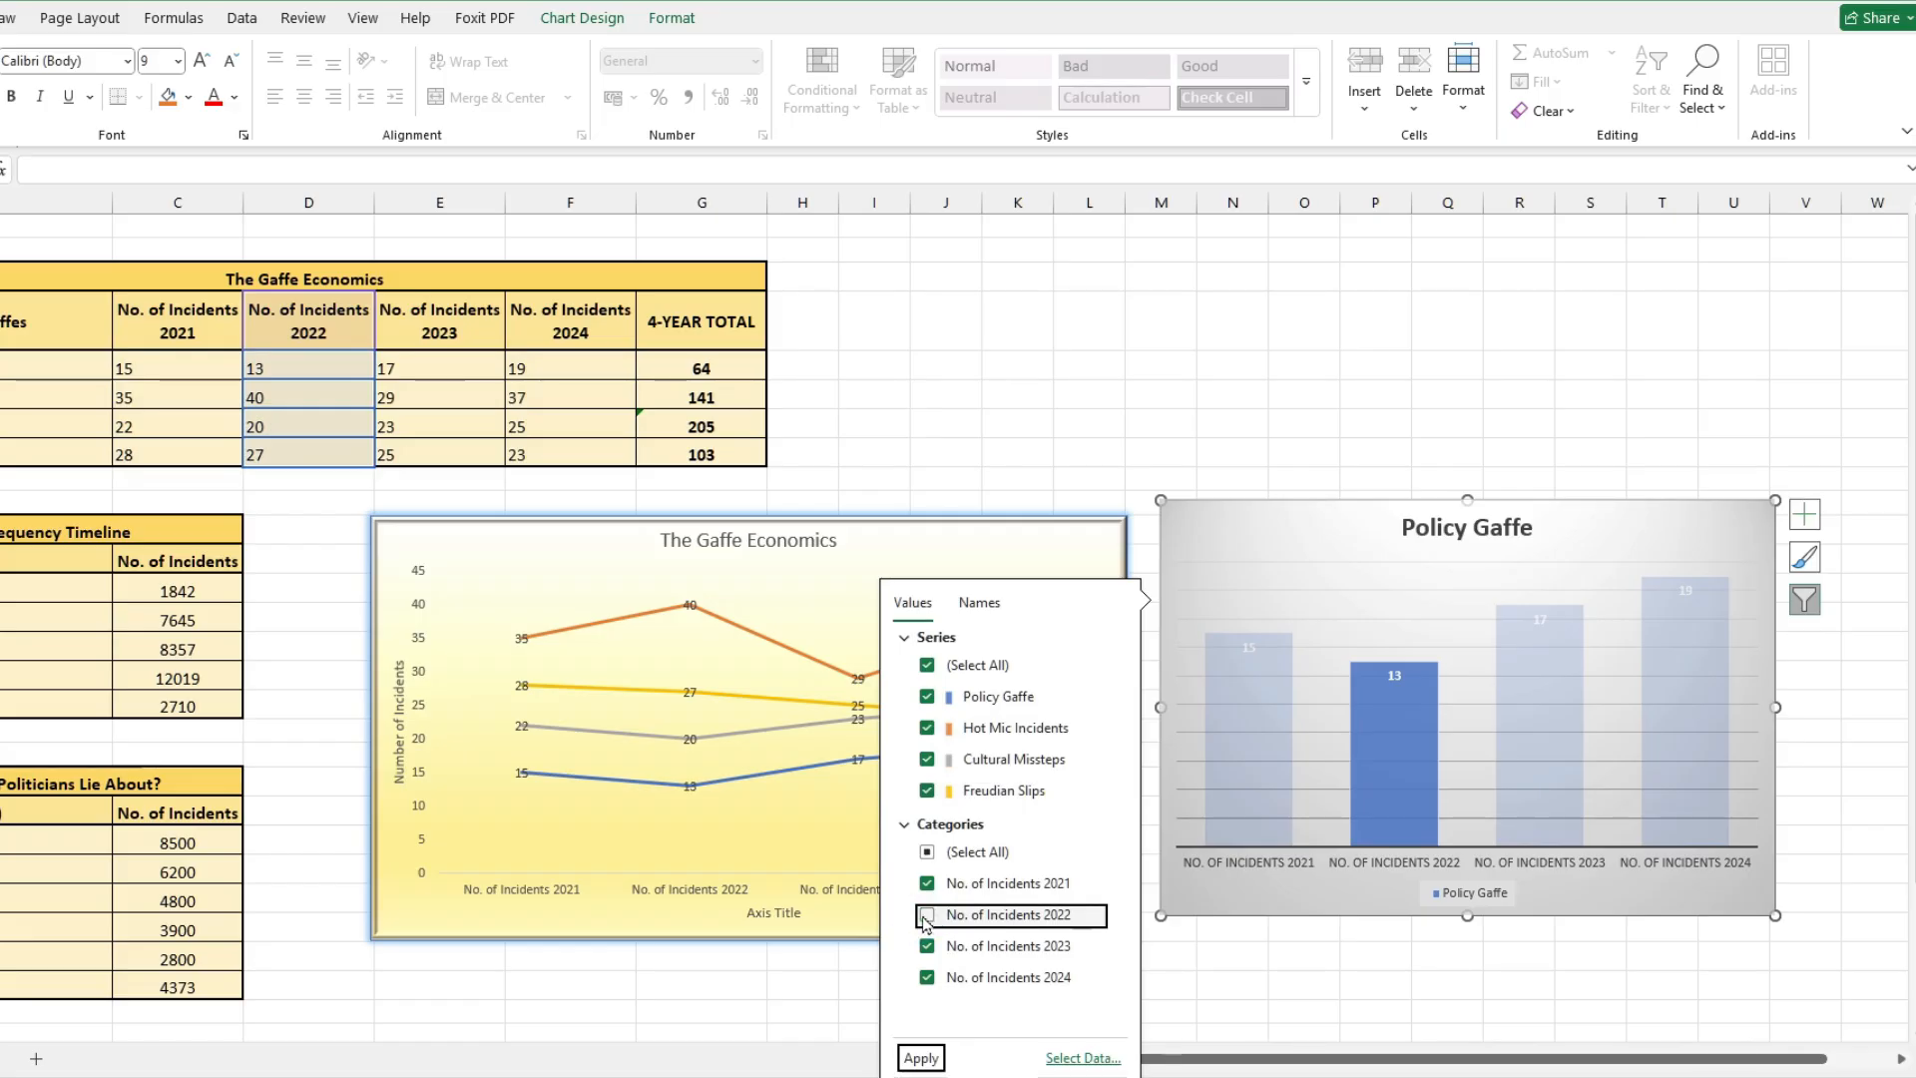
pyautogui.click(927, 947)
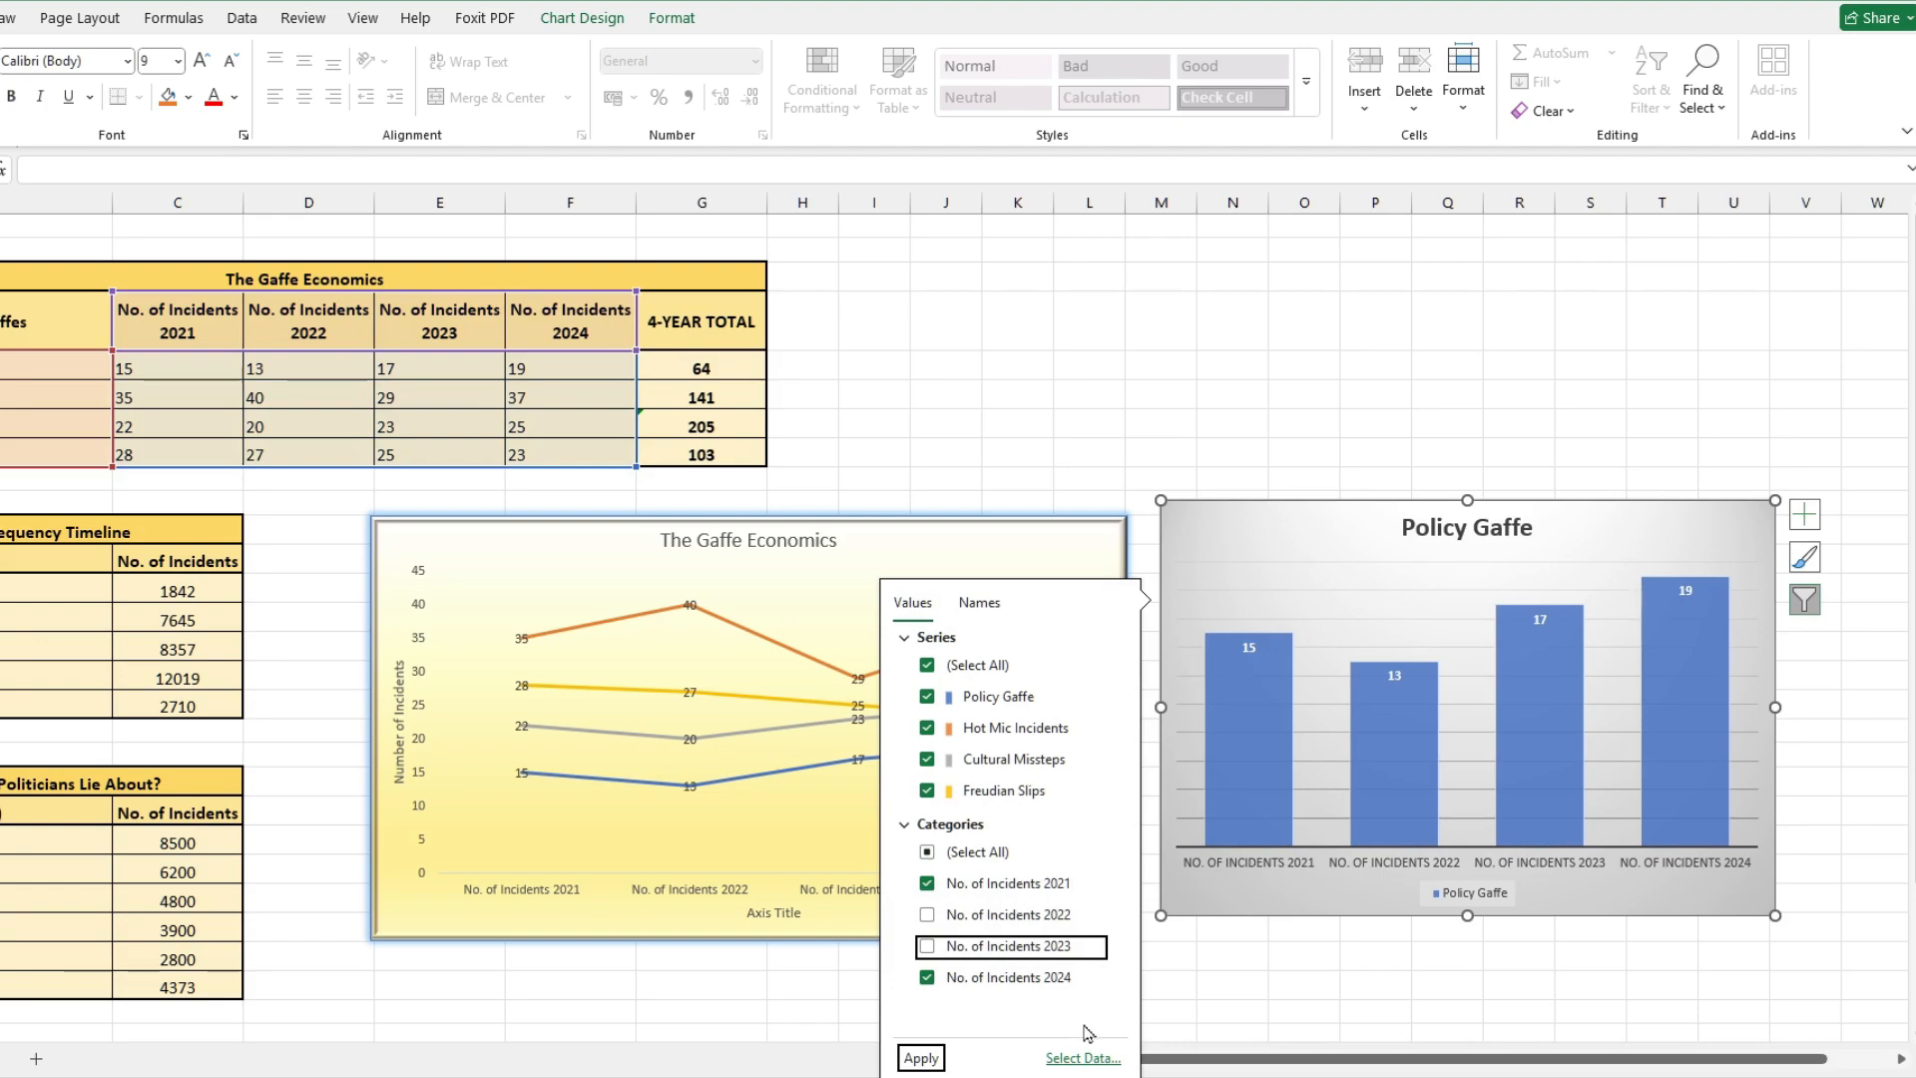
pyautogui.click(922, 1059)
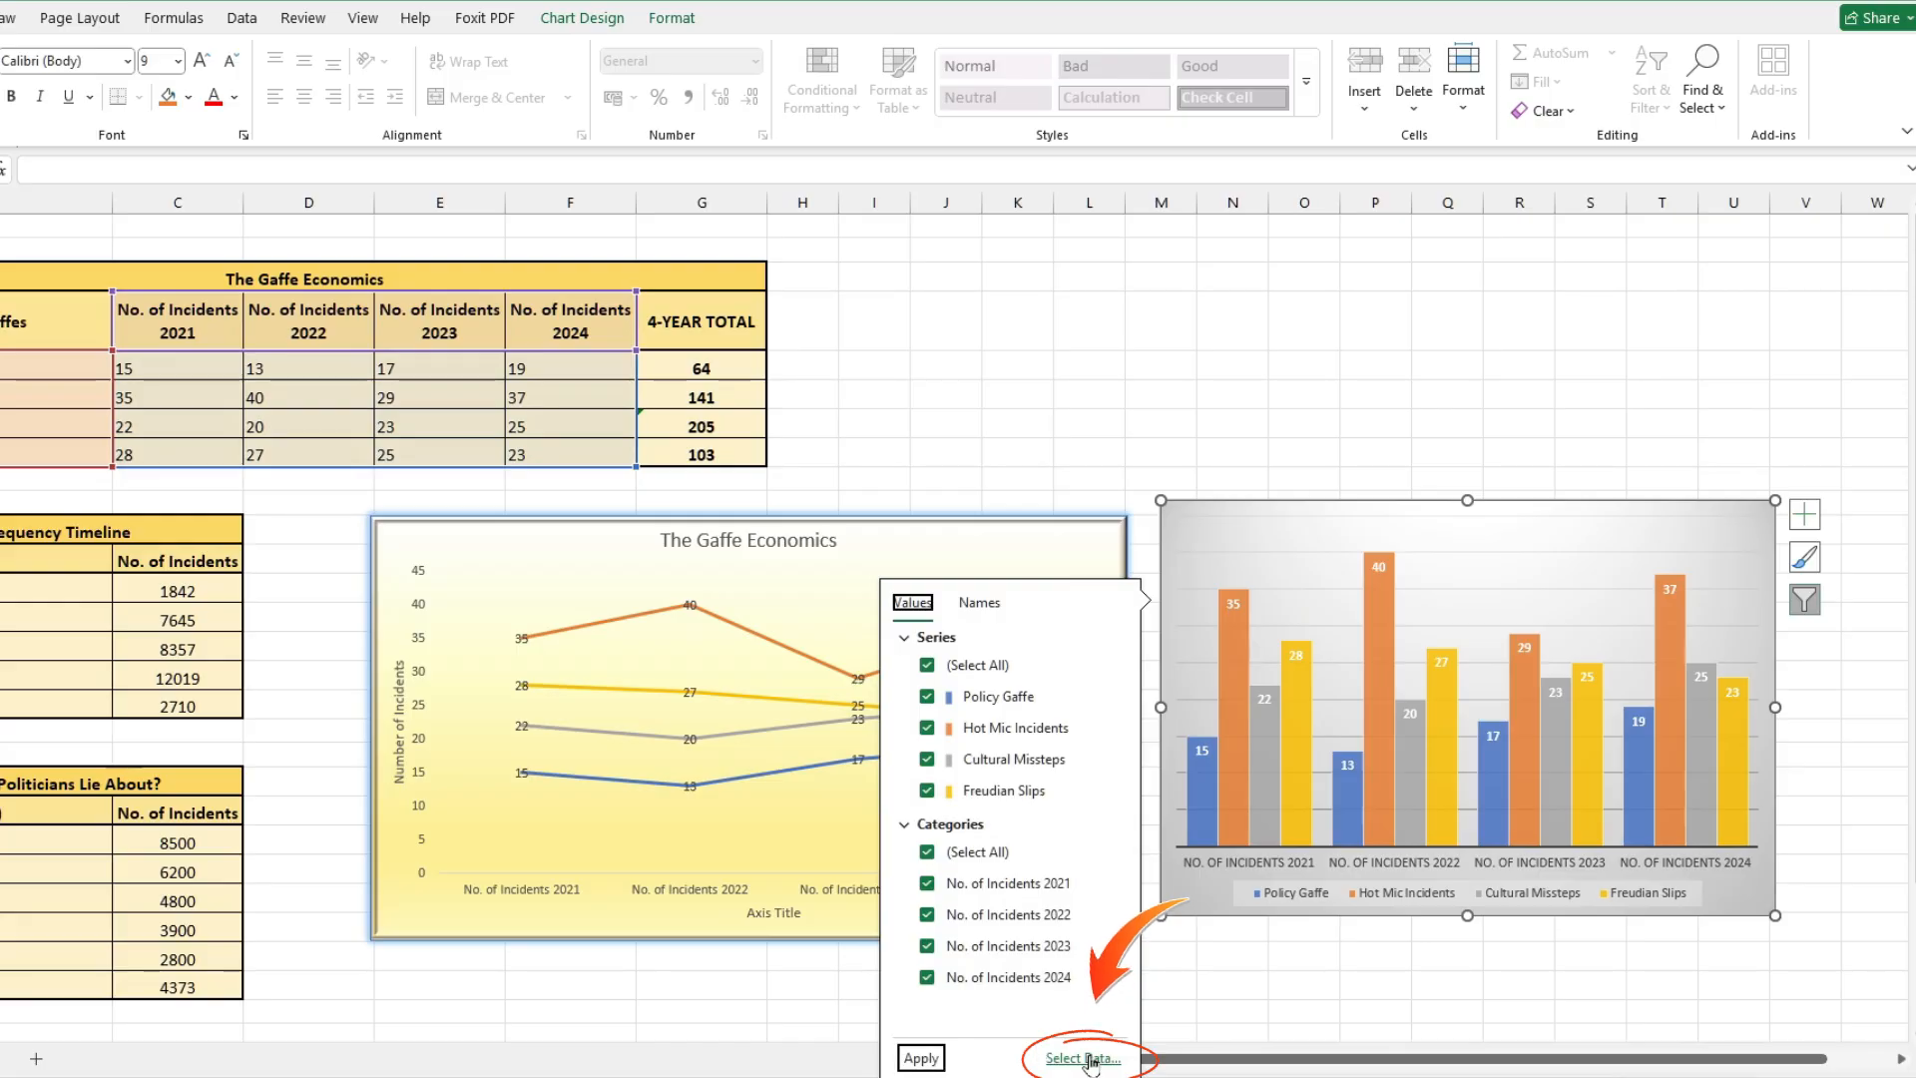
# Step: Change the column chart's data range to B4:G8 so it includes the 4-YEAR TOTAL column
pyautogui.click(1088, 1059)
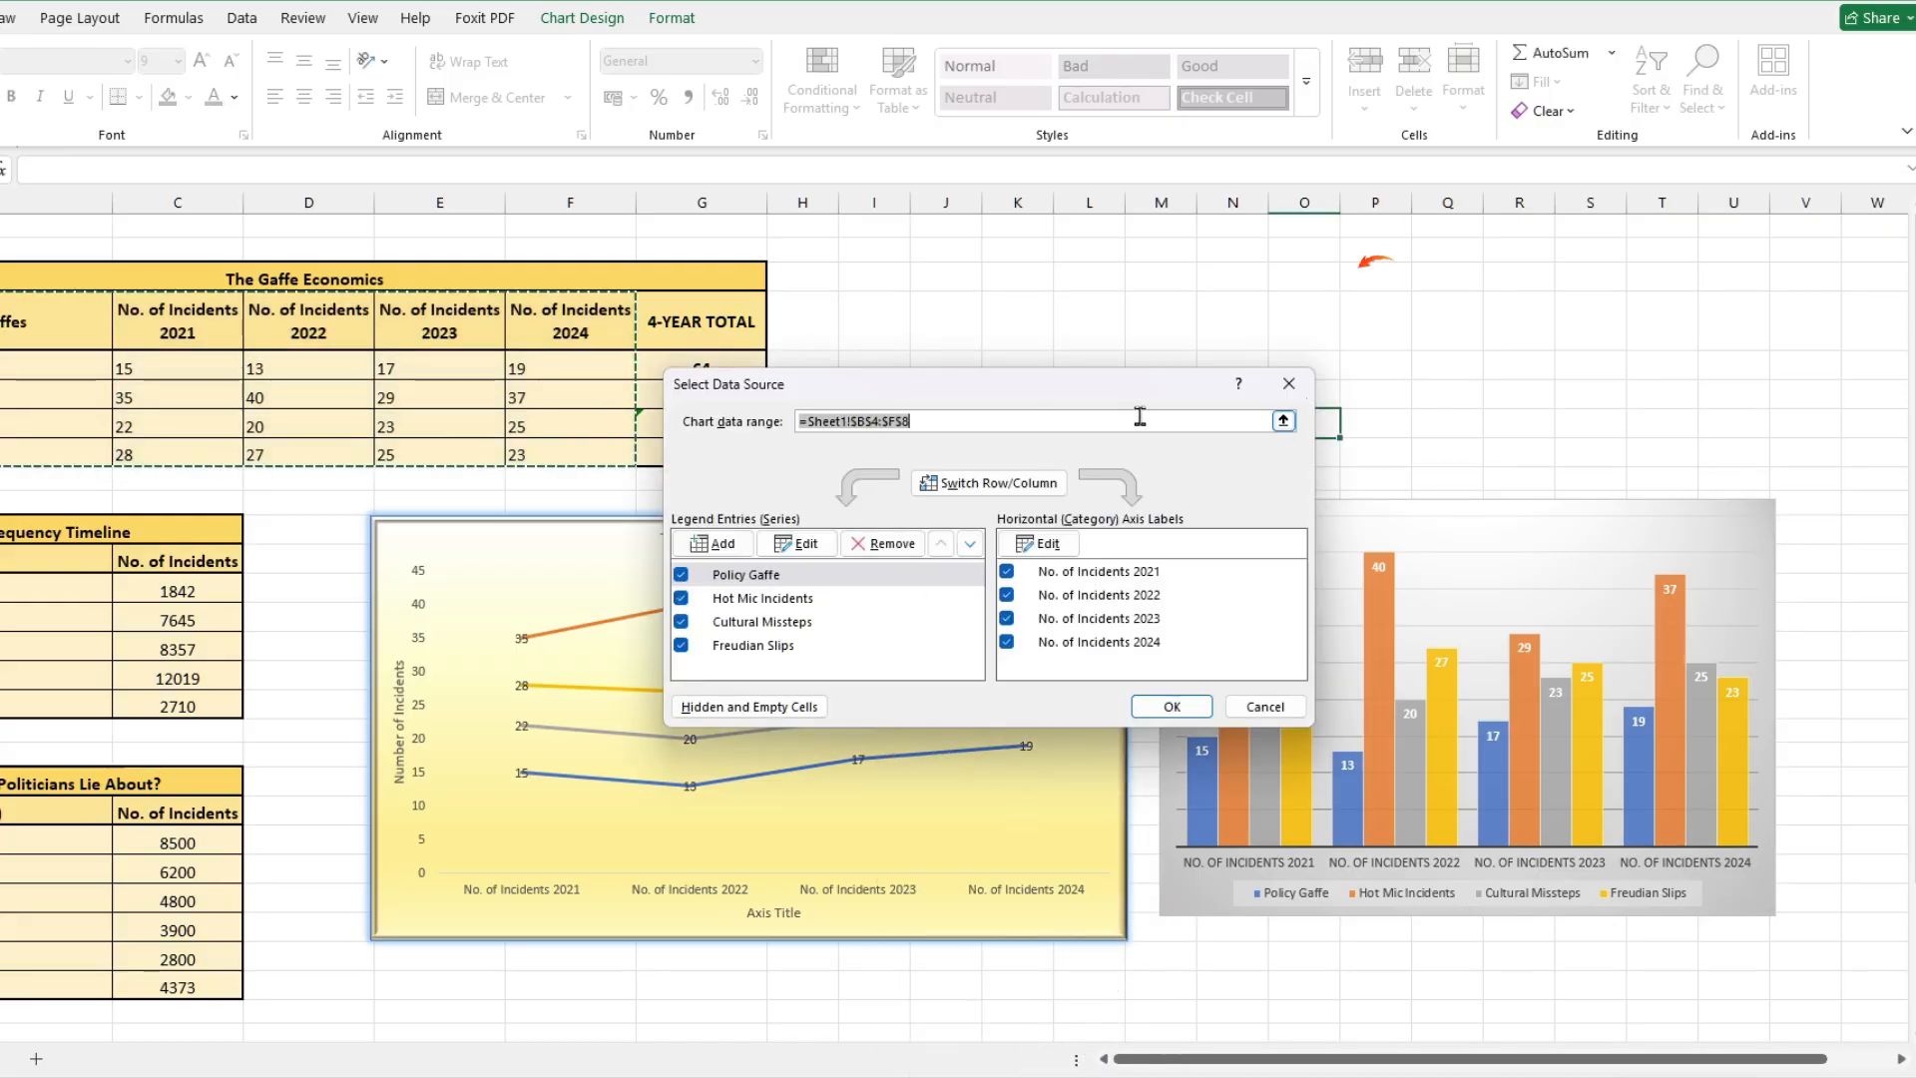
pyautogui.click(1284, 423)
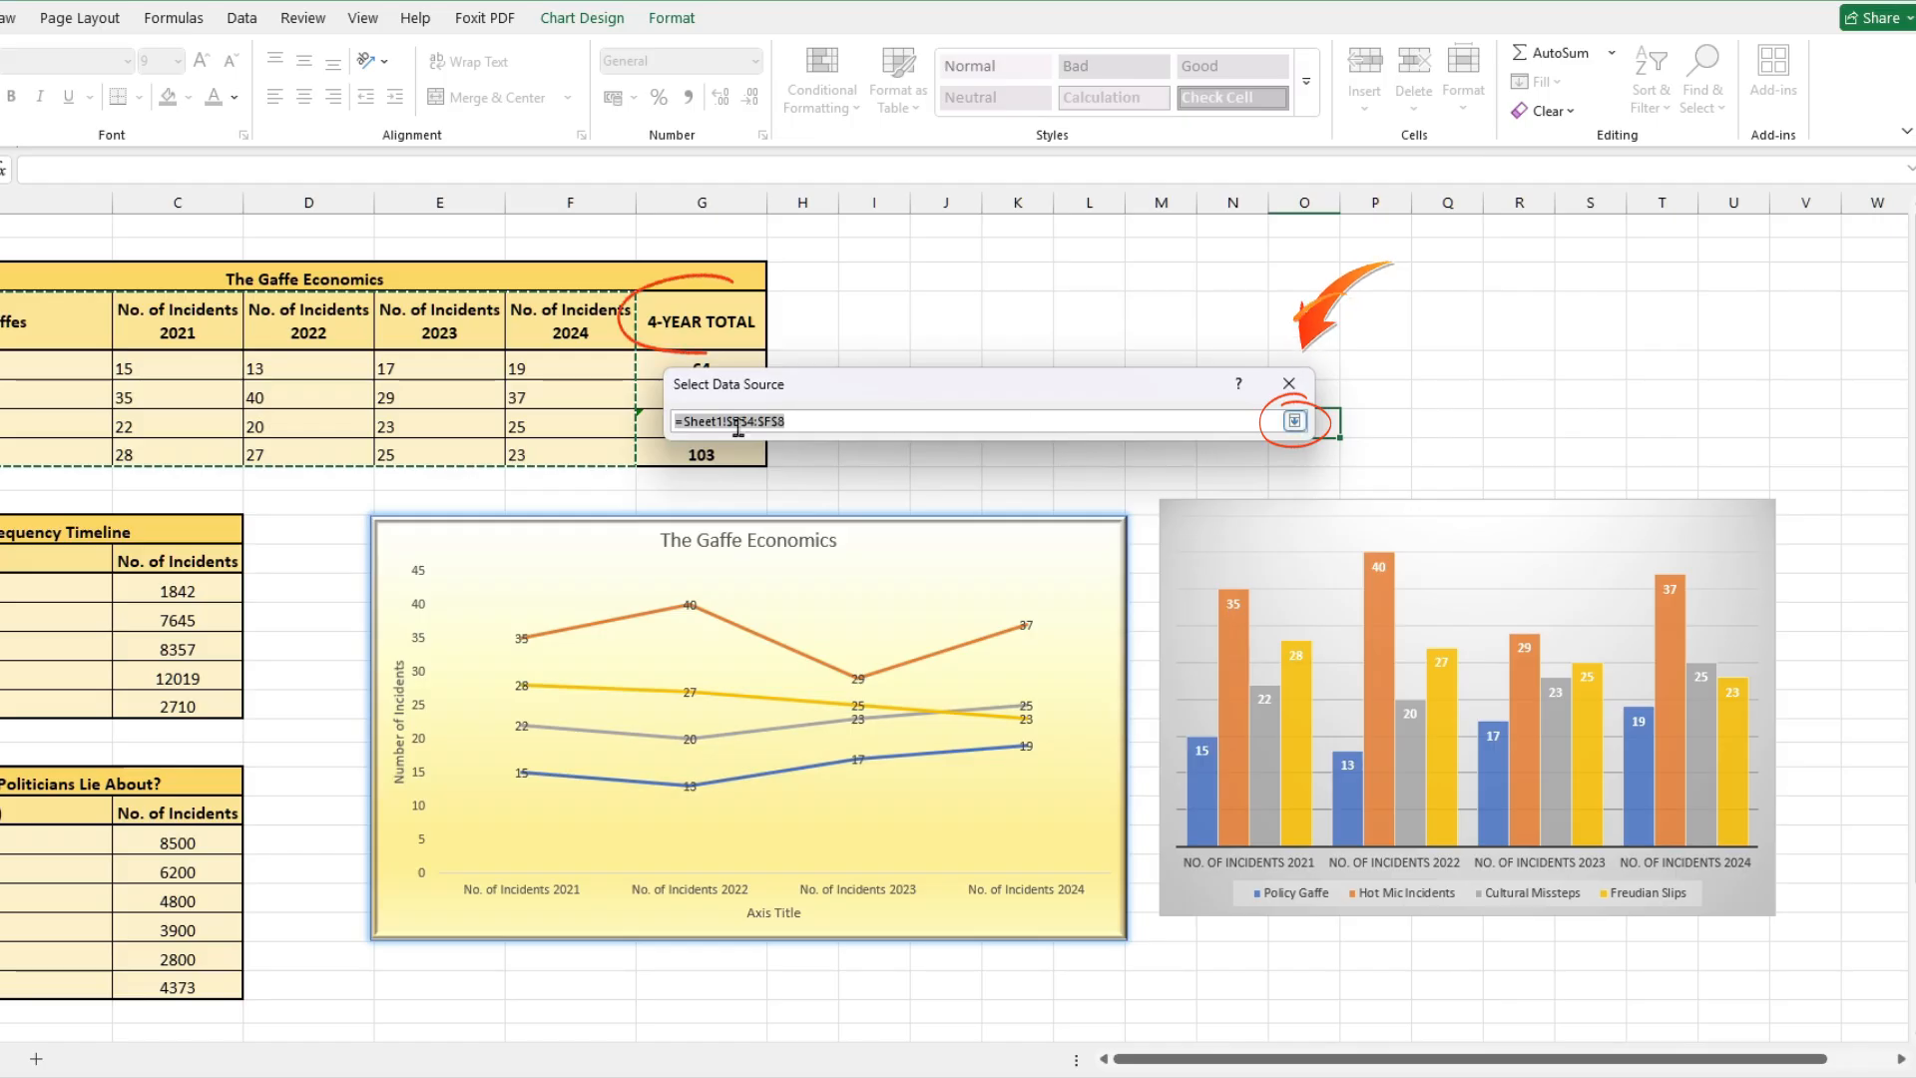
pyautogui.moveTo(60, 319); pyautogui.dragTo(677, 454)
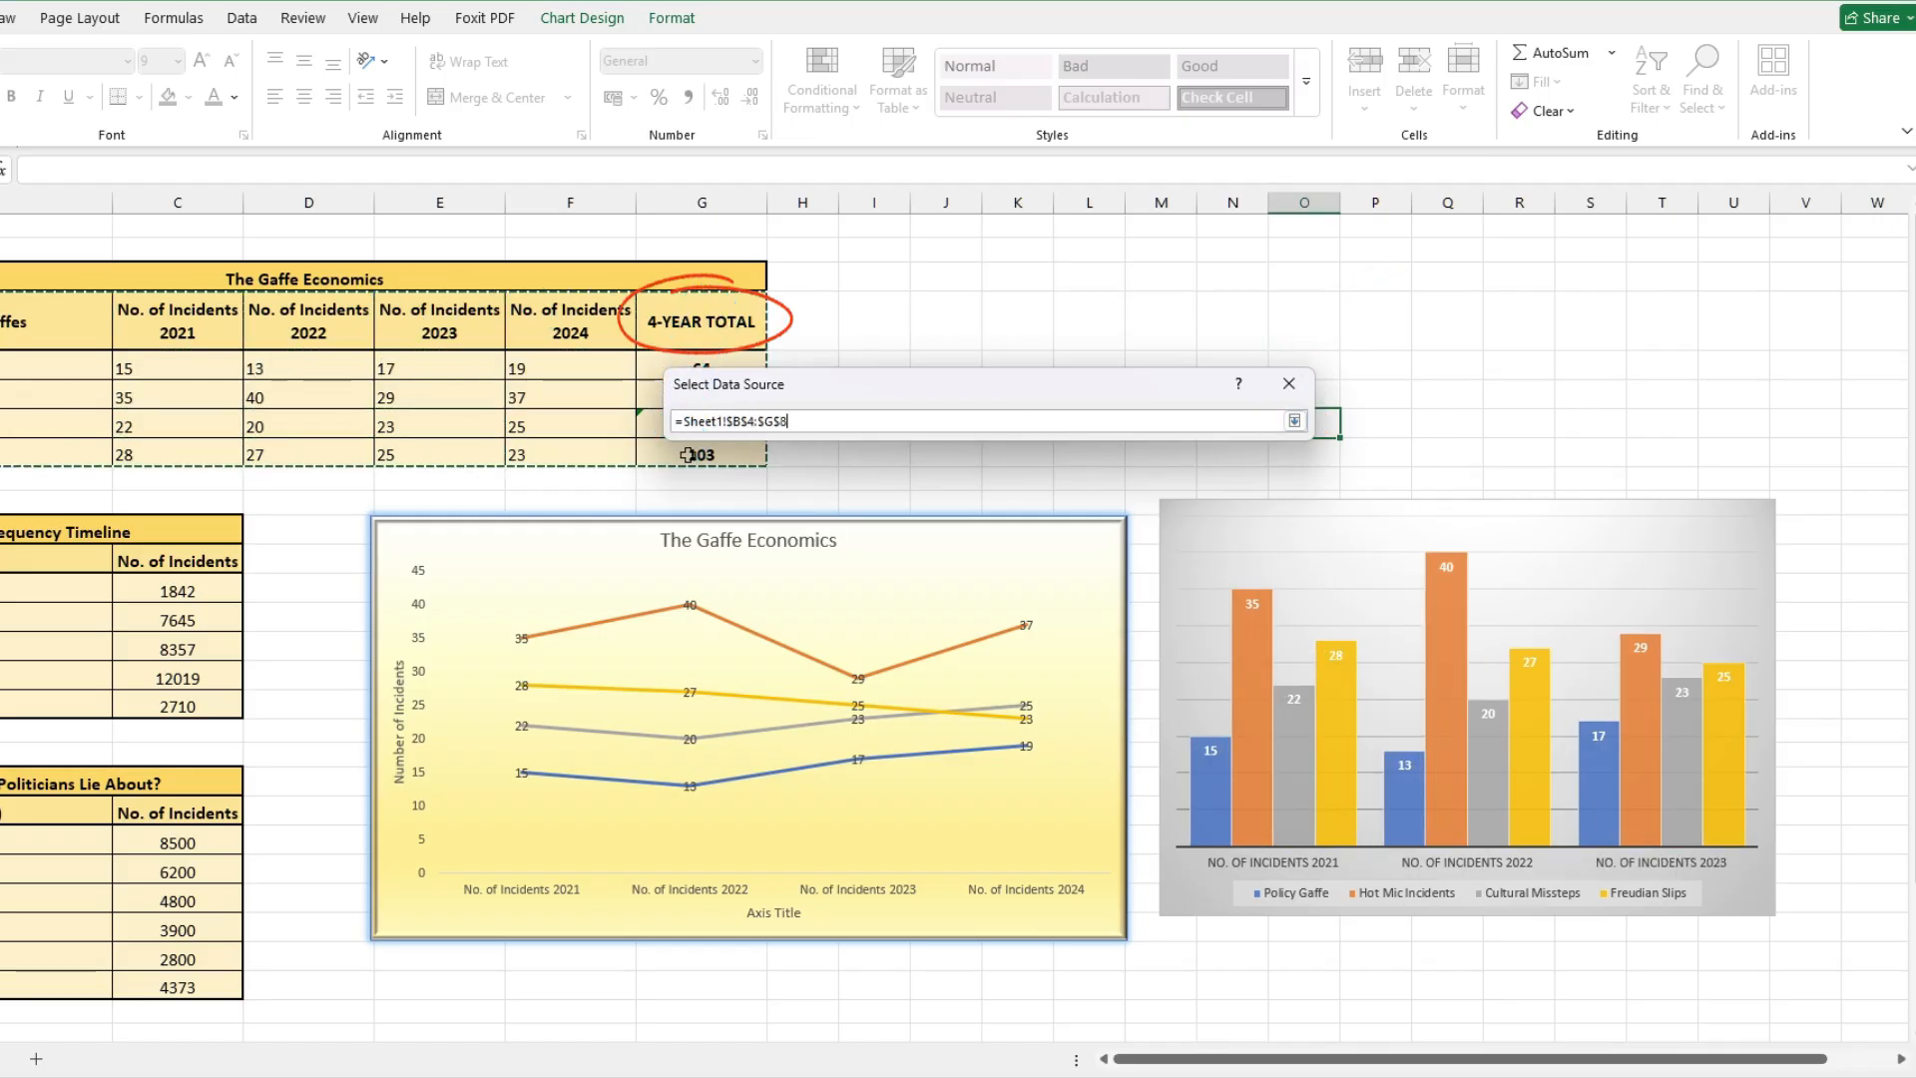
pyautogui.press('Return')
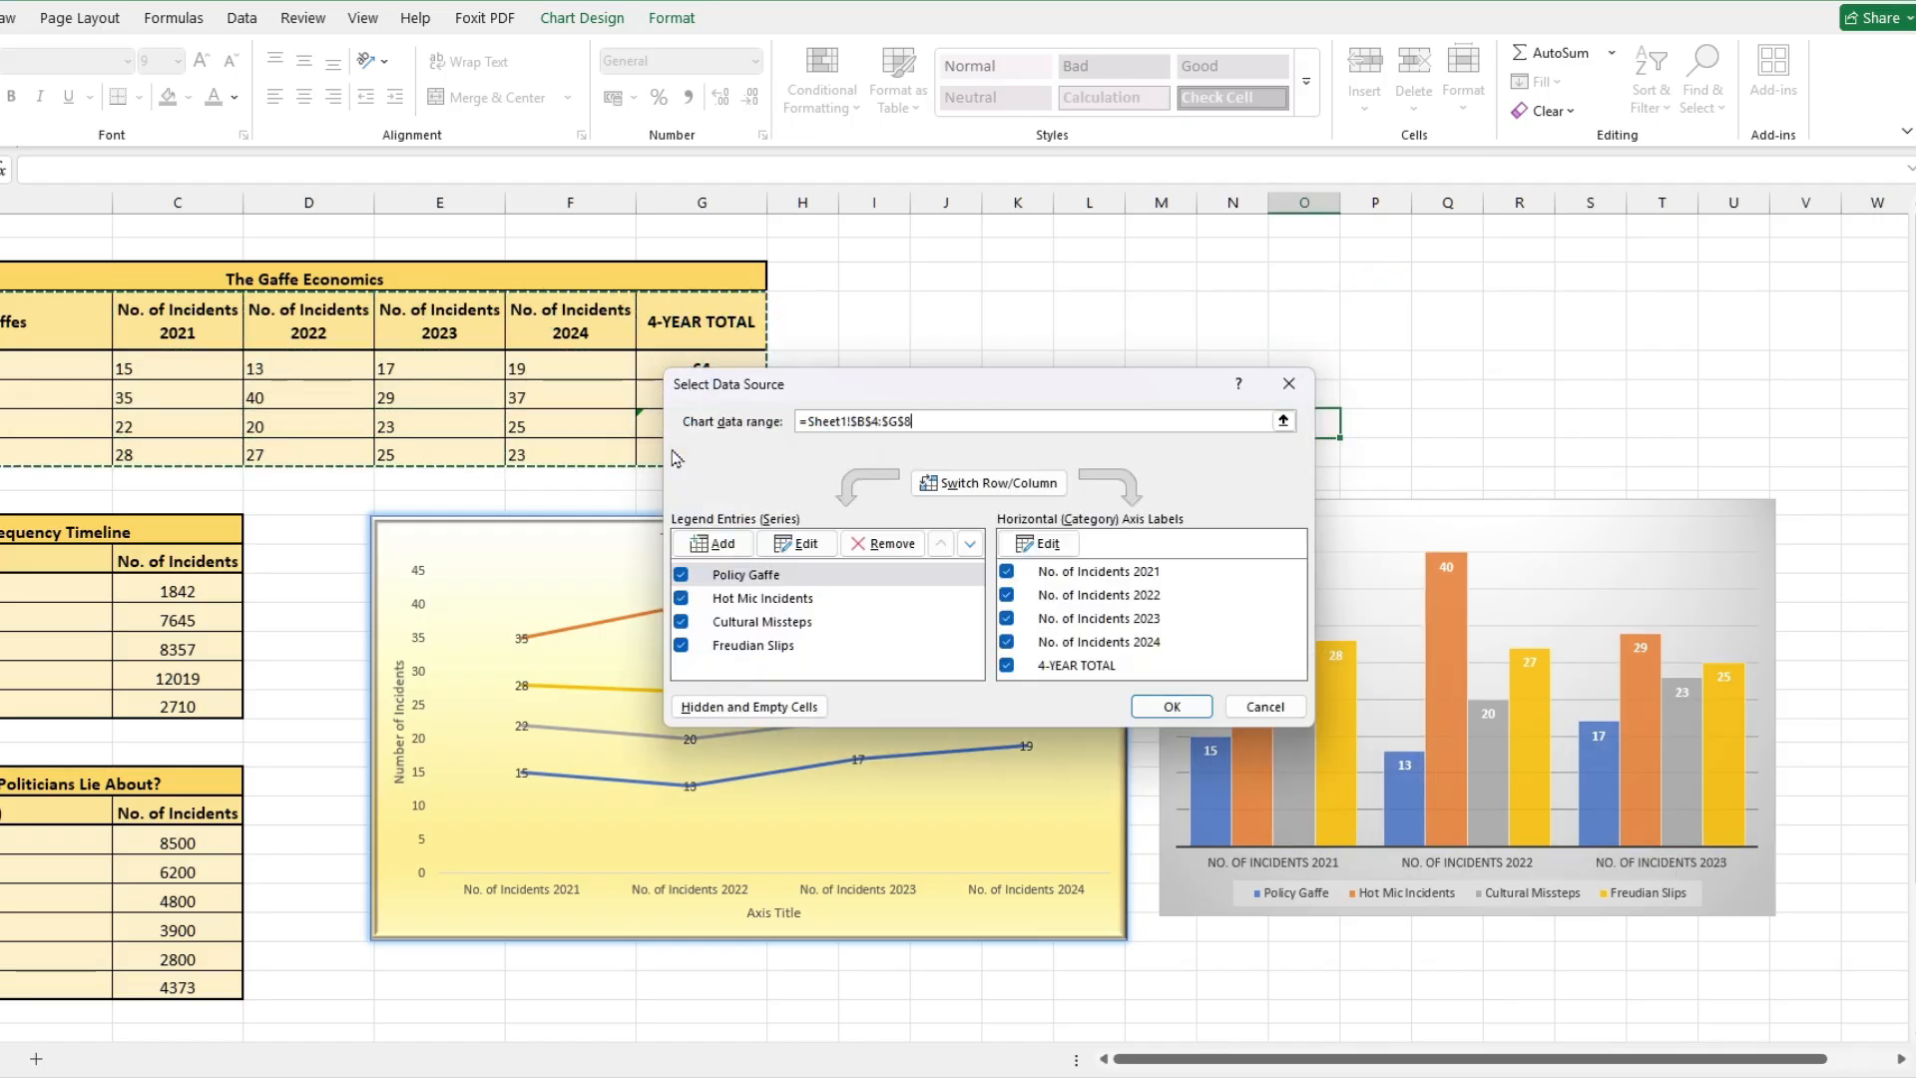
pyautogui.click(1166, 704)
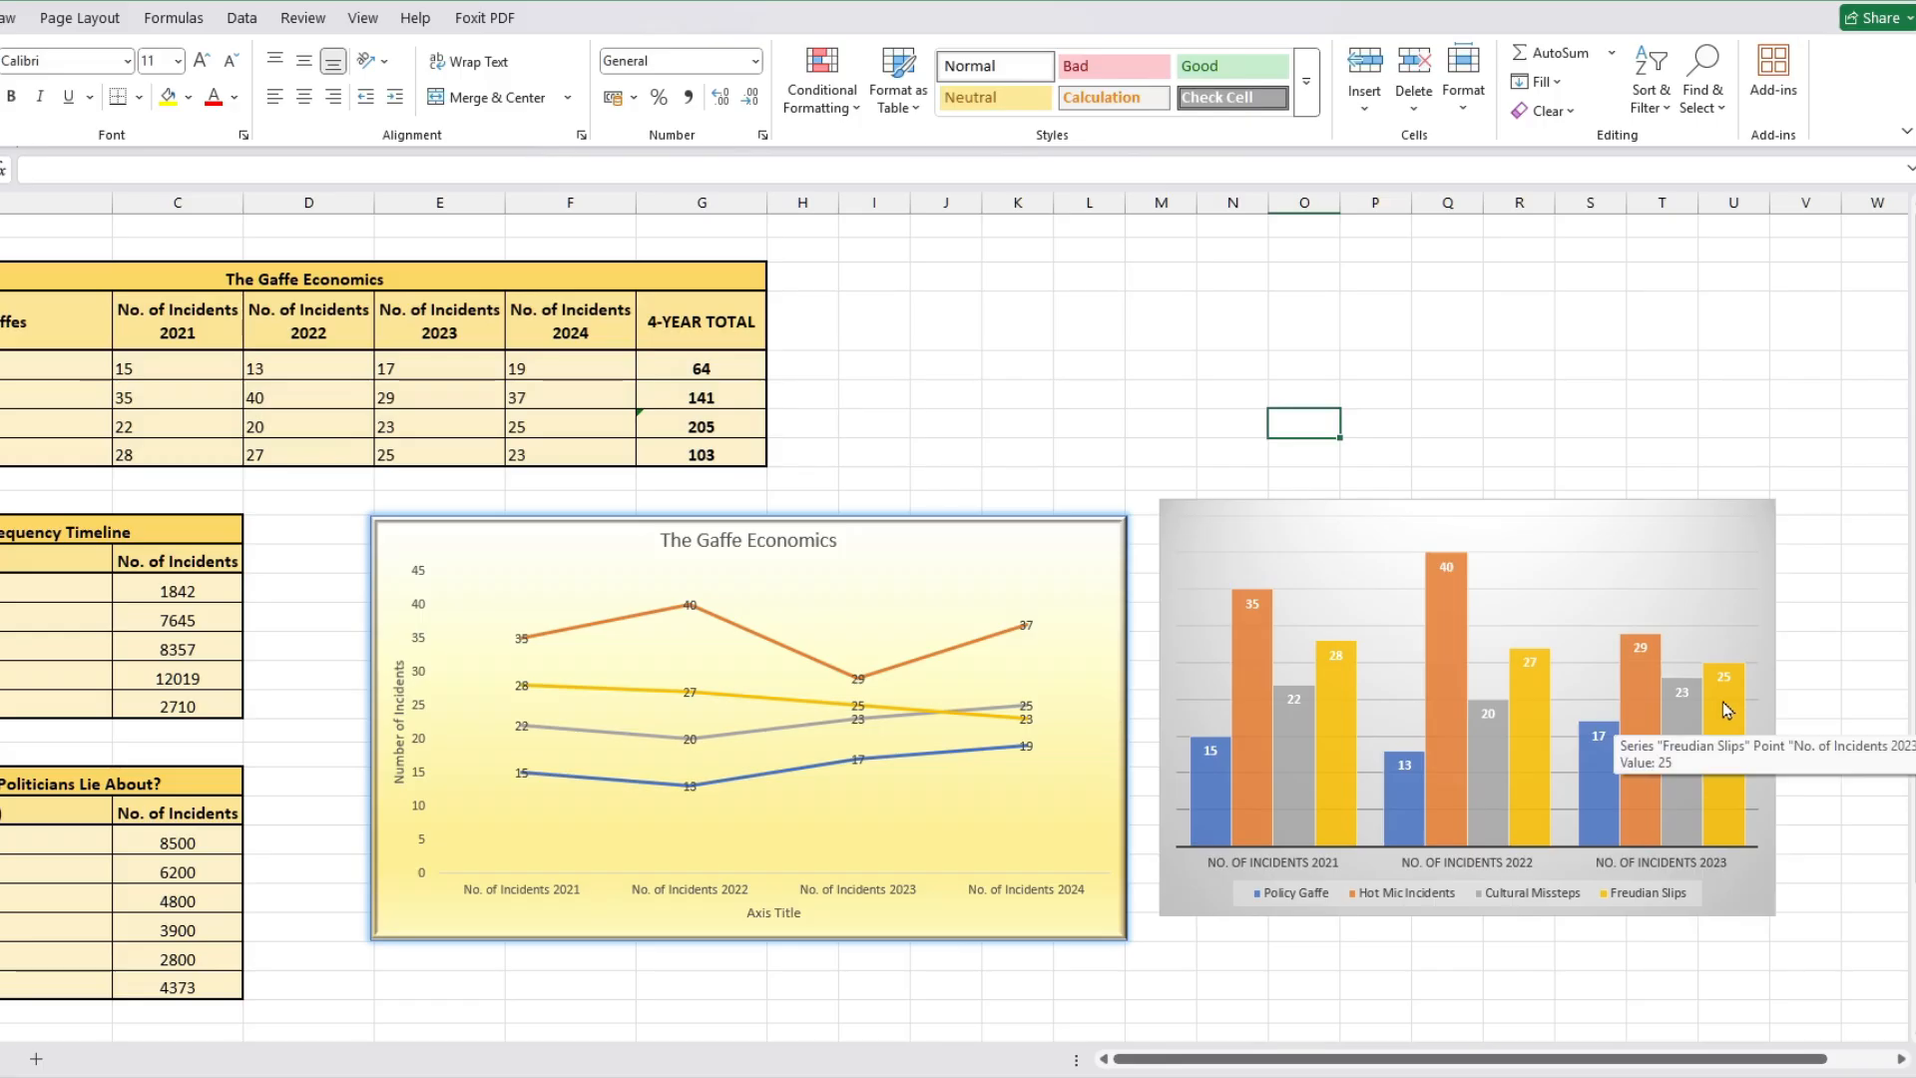
pyautogui.click(1829, 646)
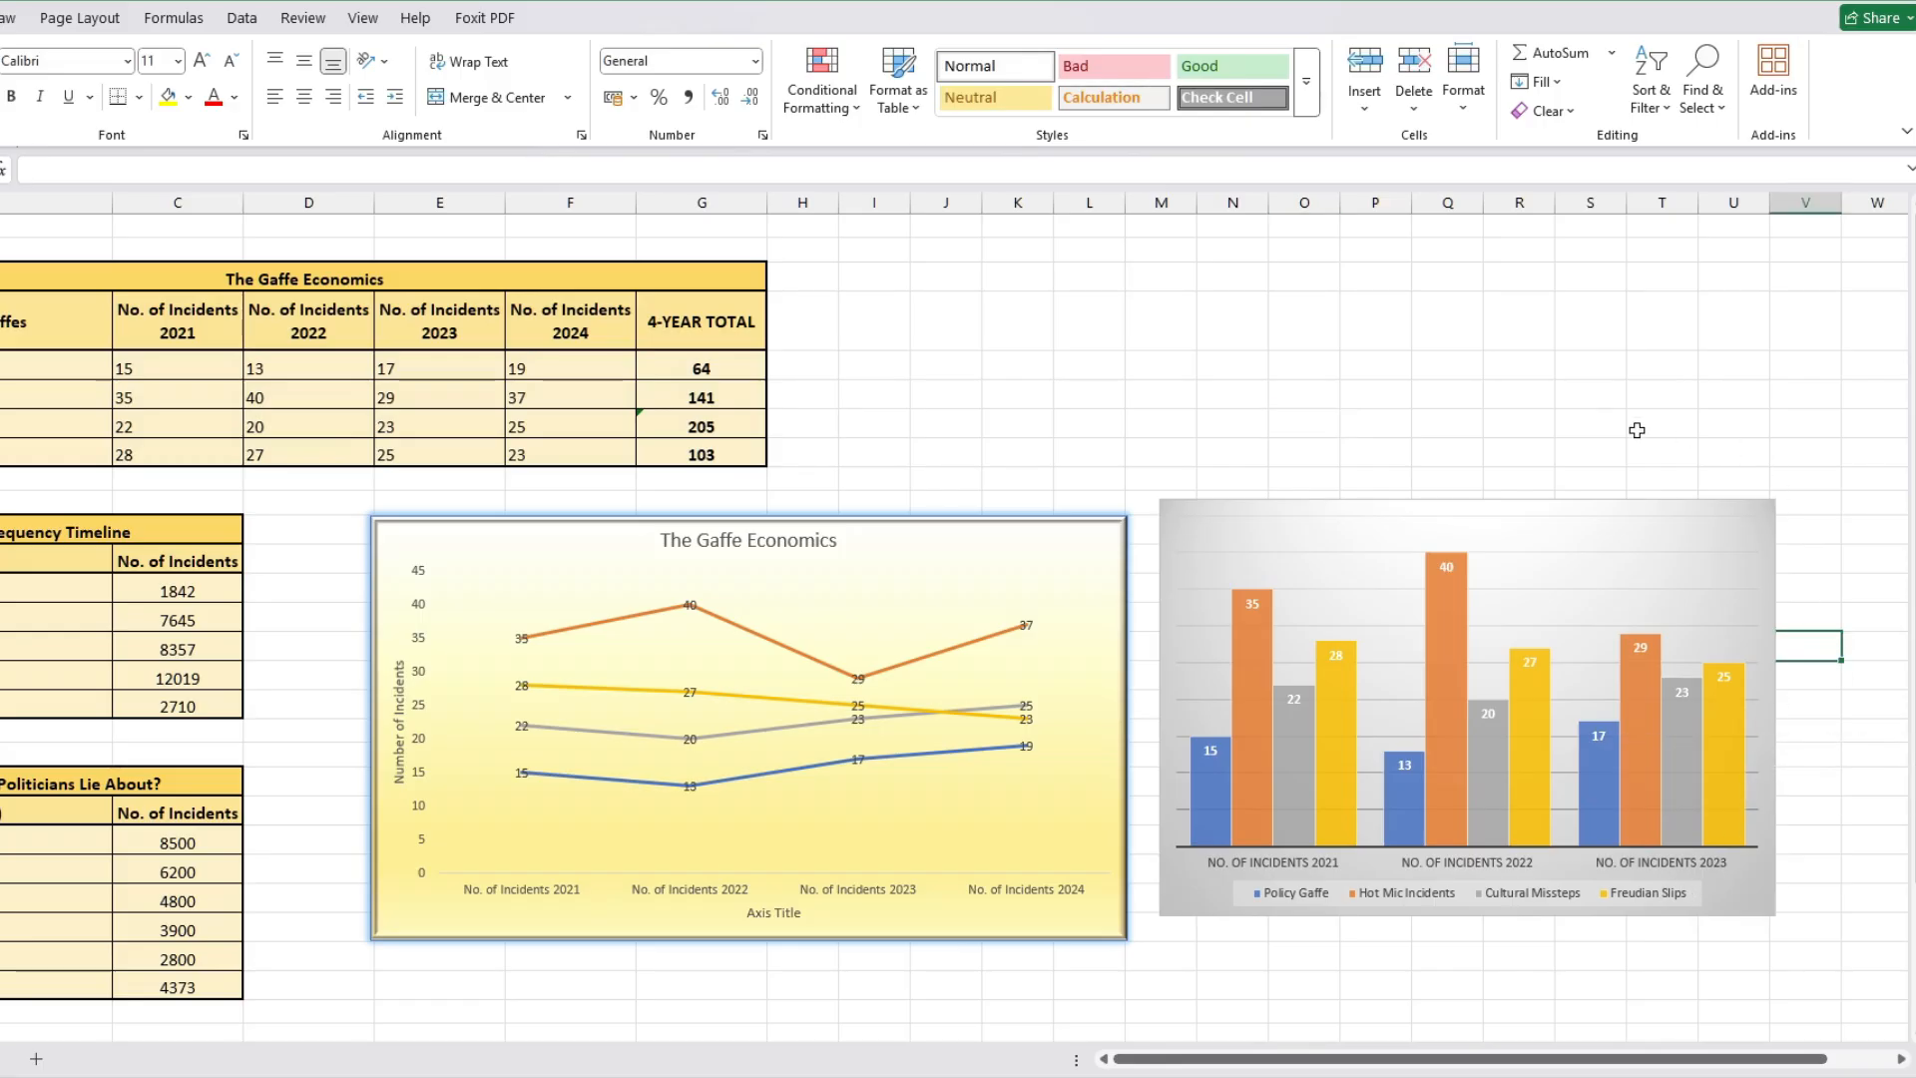
pyautogui.click(1239, 445)
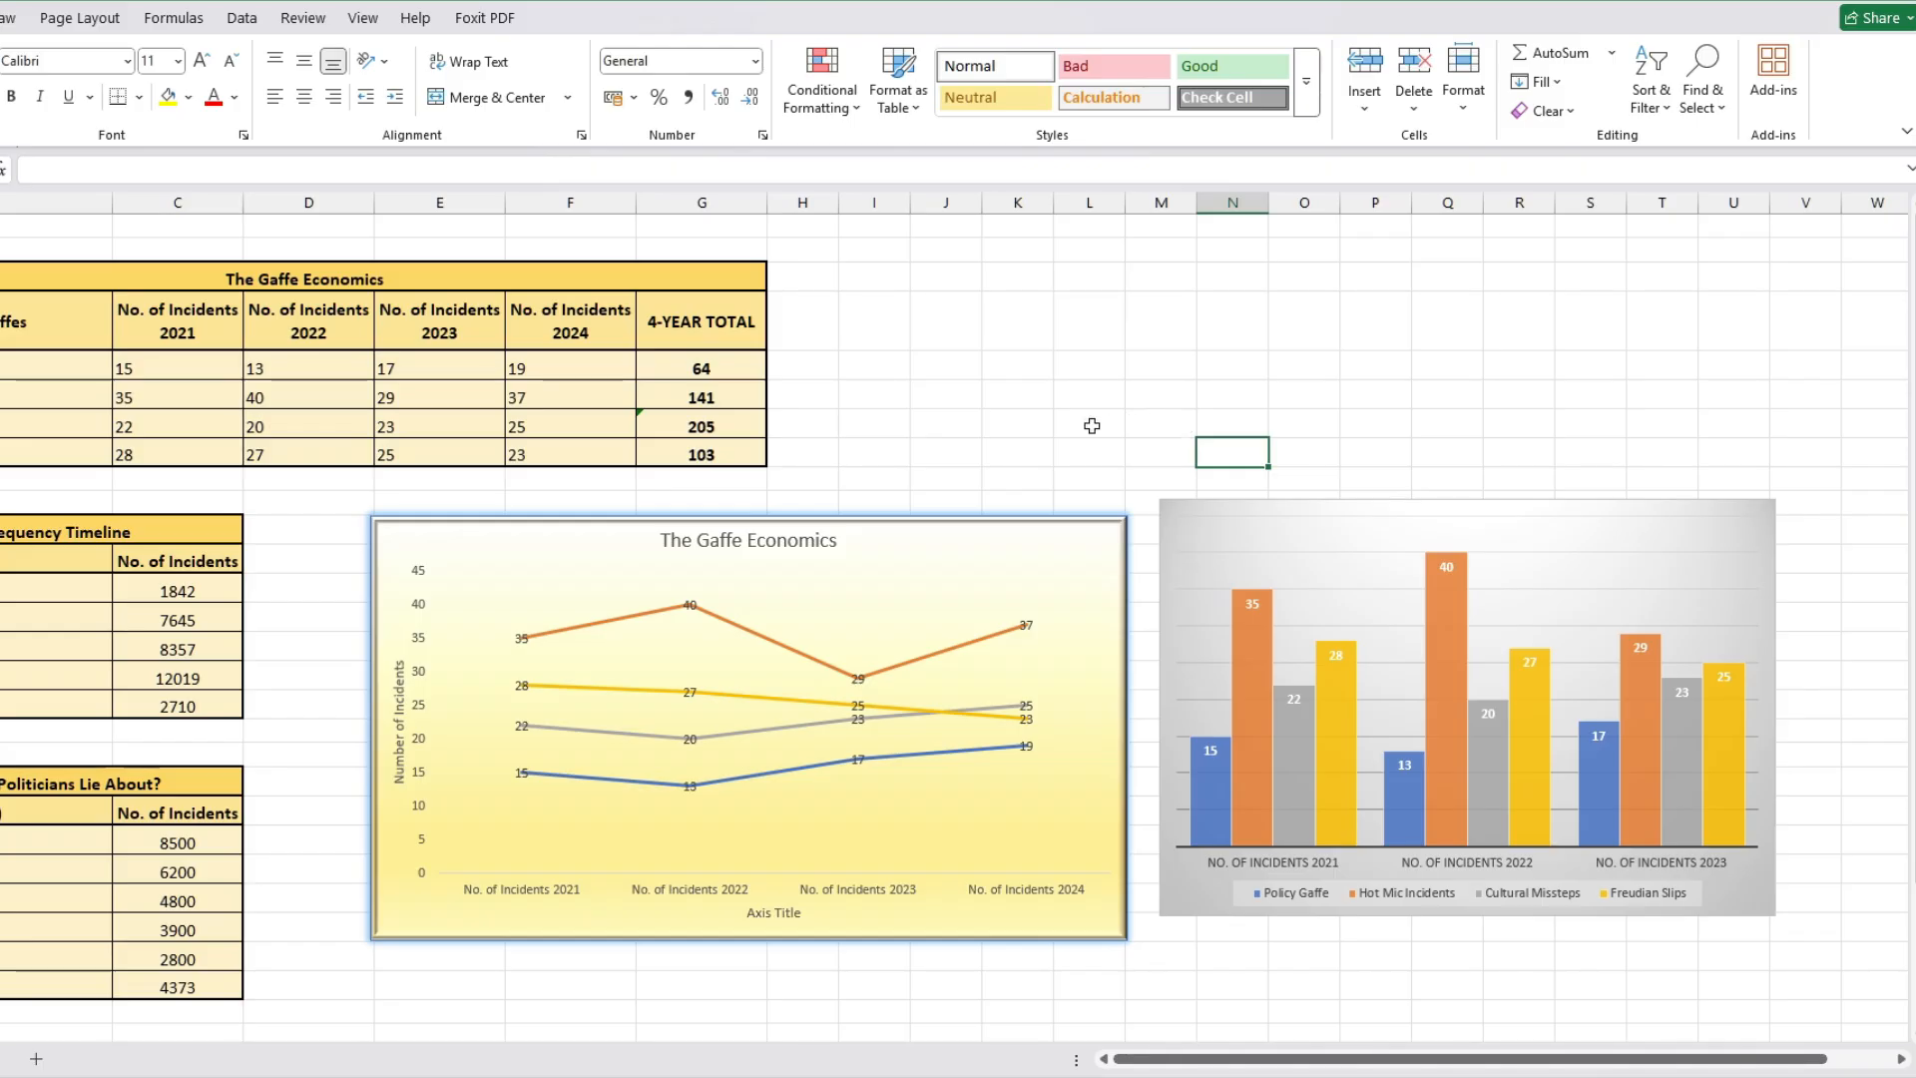
pyautogui.click(837, 419)
pyautogui.click(887, 416)
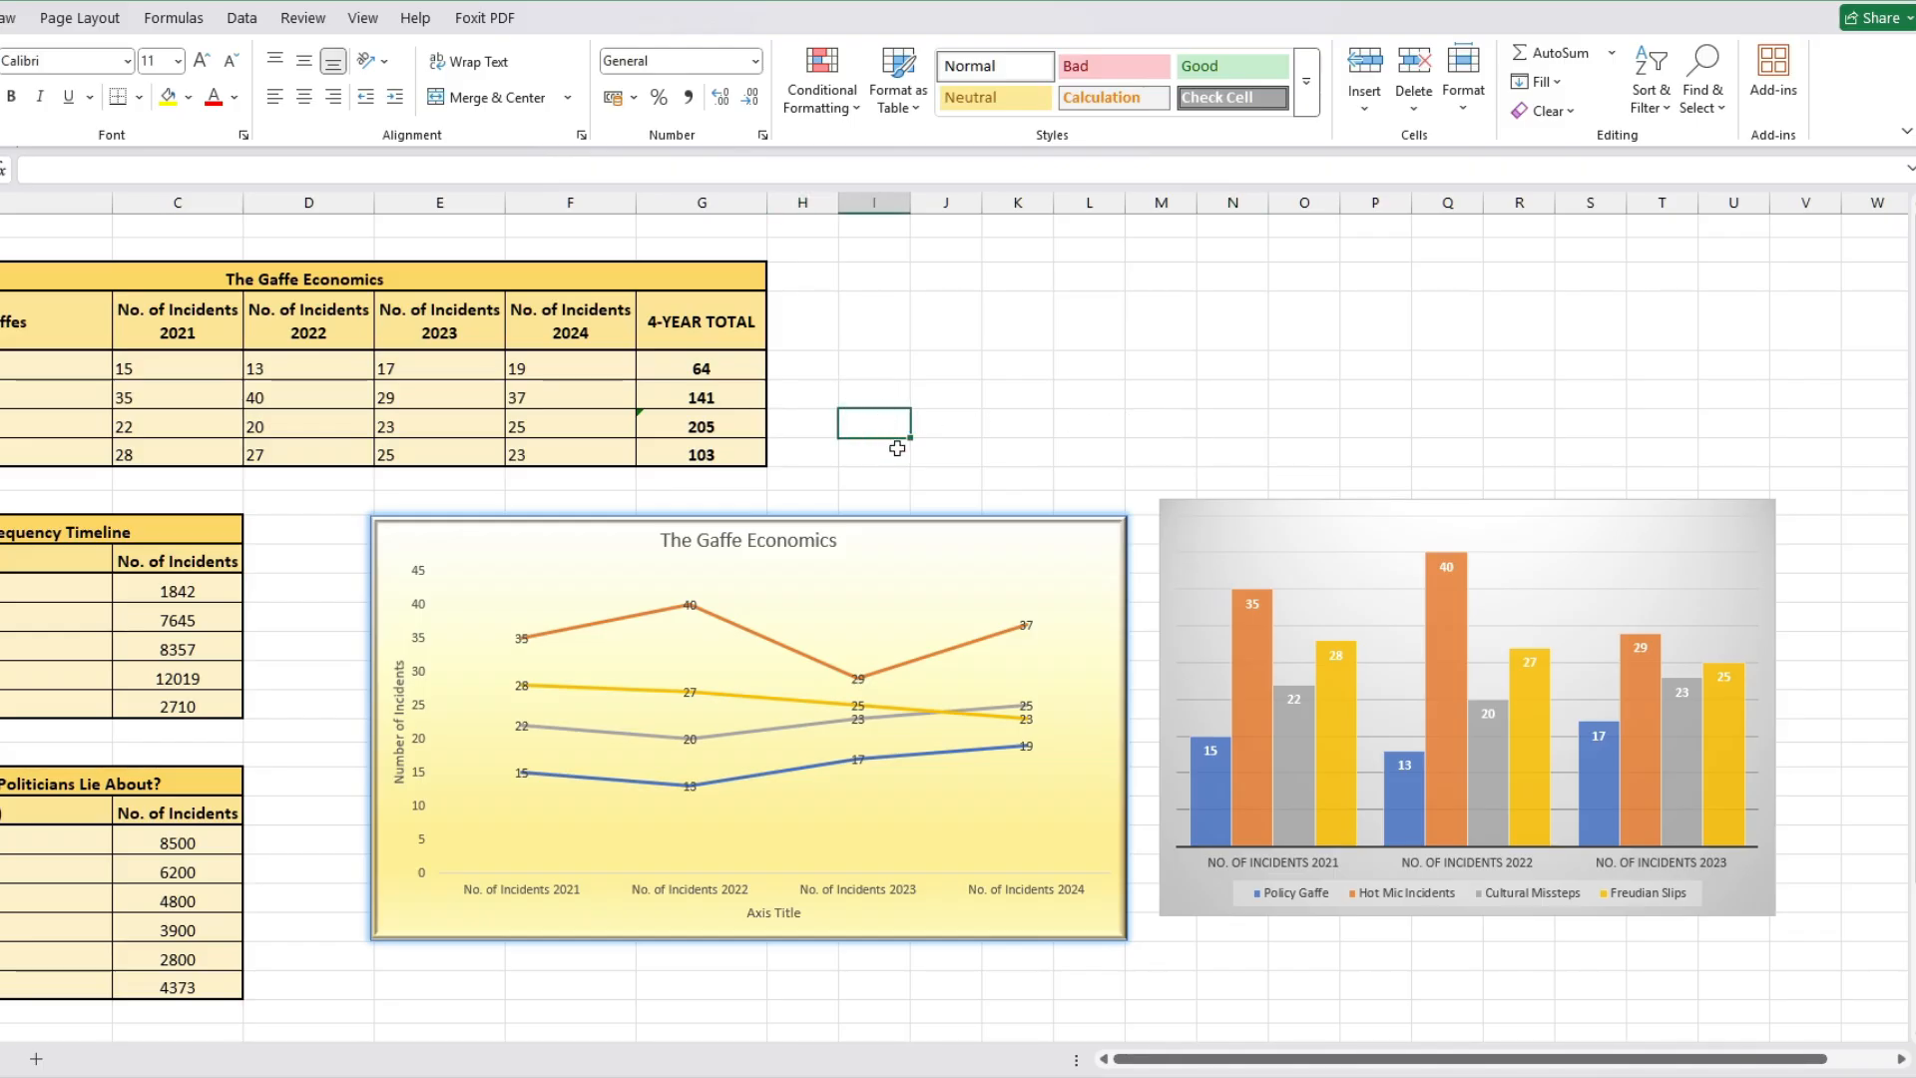
# Step: Open the column chart's style gallery and browse for a dark chart style
pyautogui.click(1158, 564)
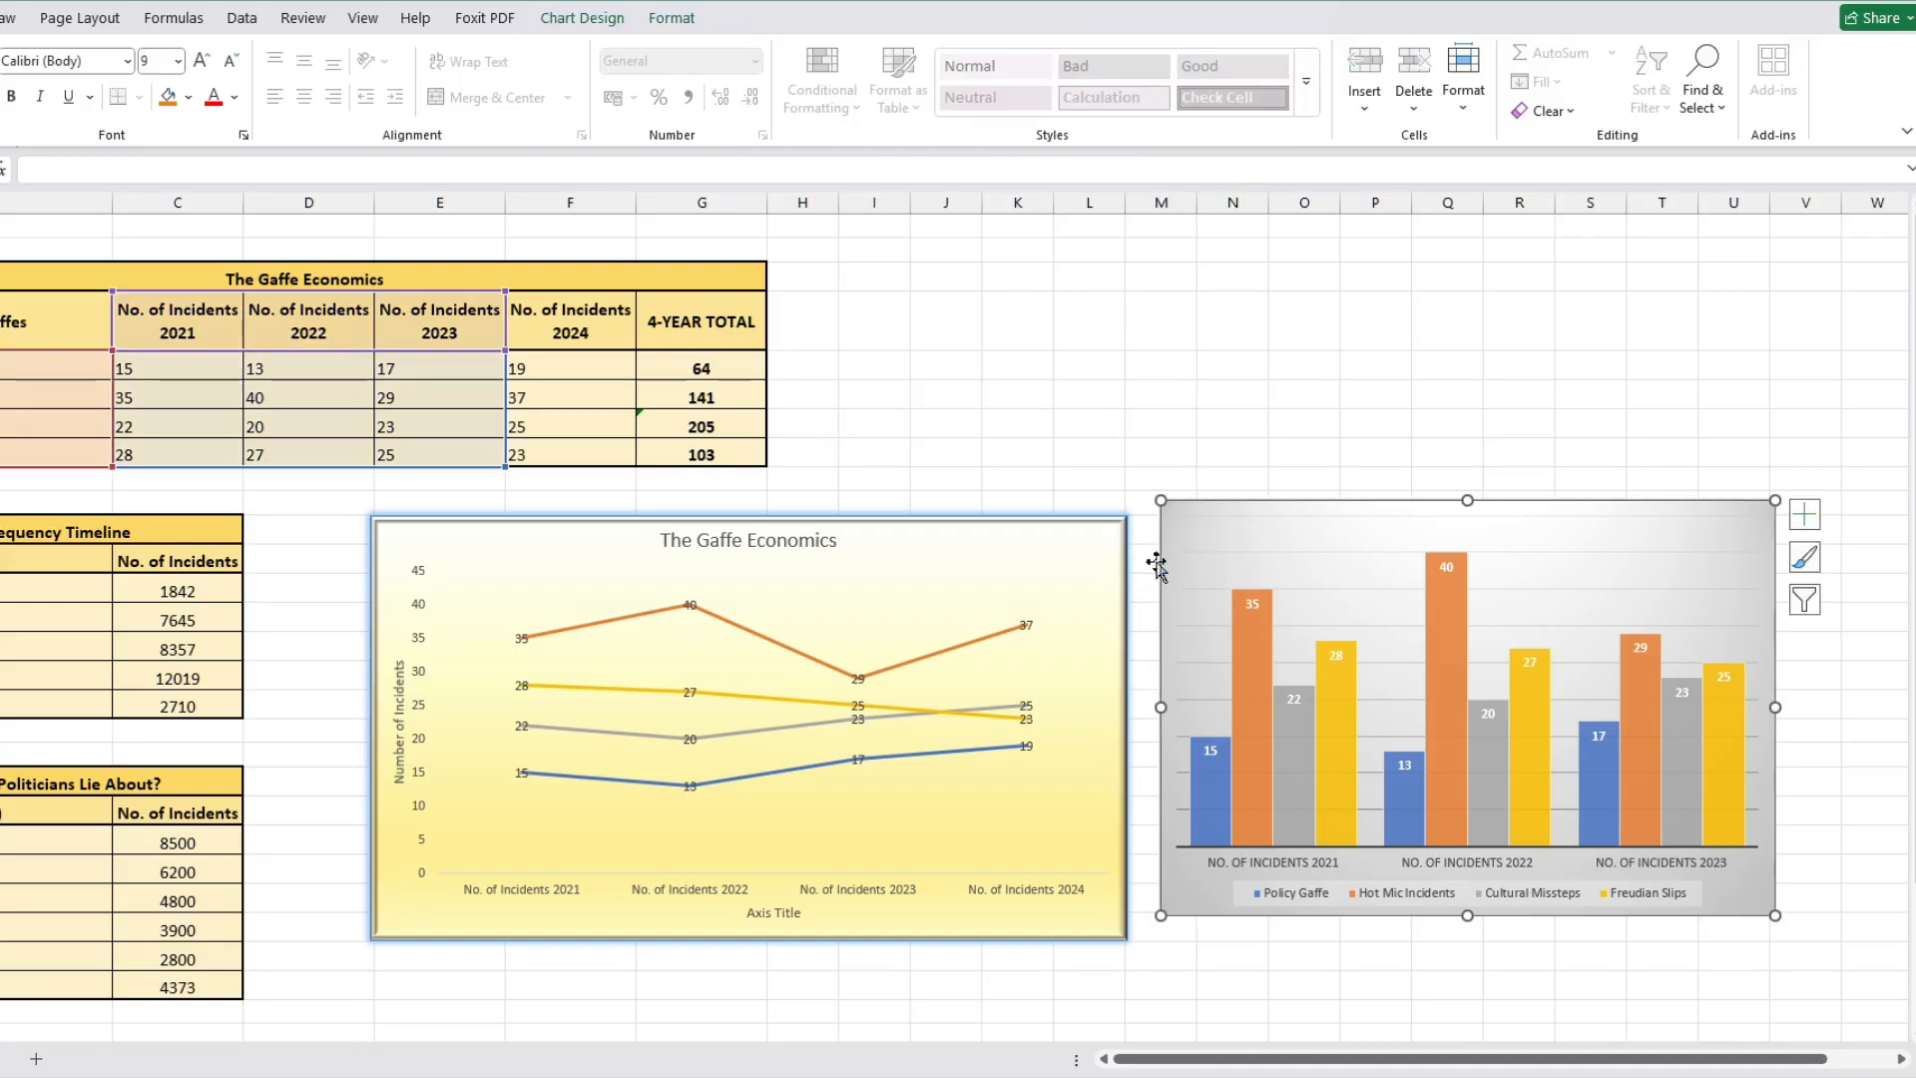
pyautogui.click(1804, 557)
pyautogui.moveTo(1117, 678); pyautogui.dragTo(1112, 815)
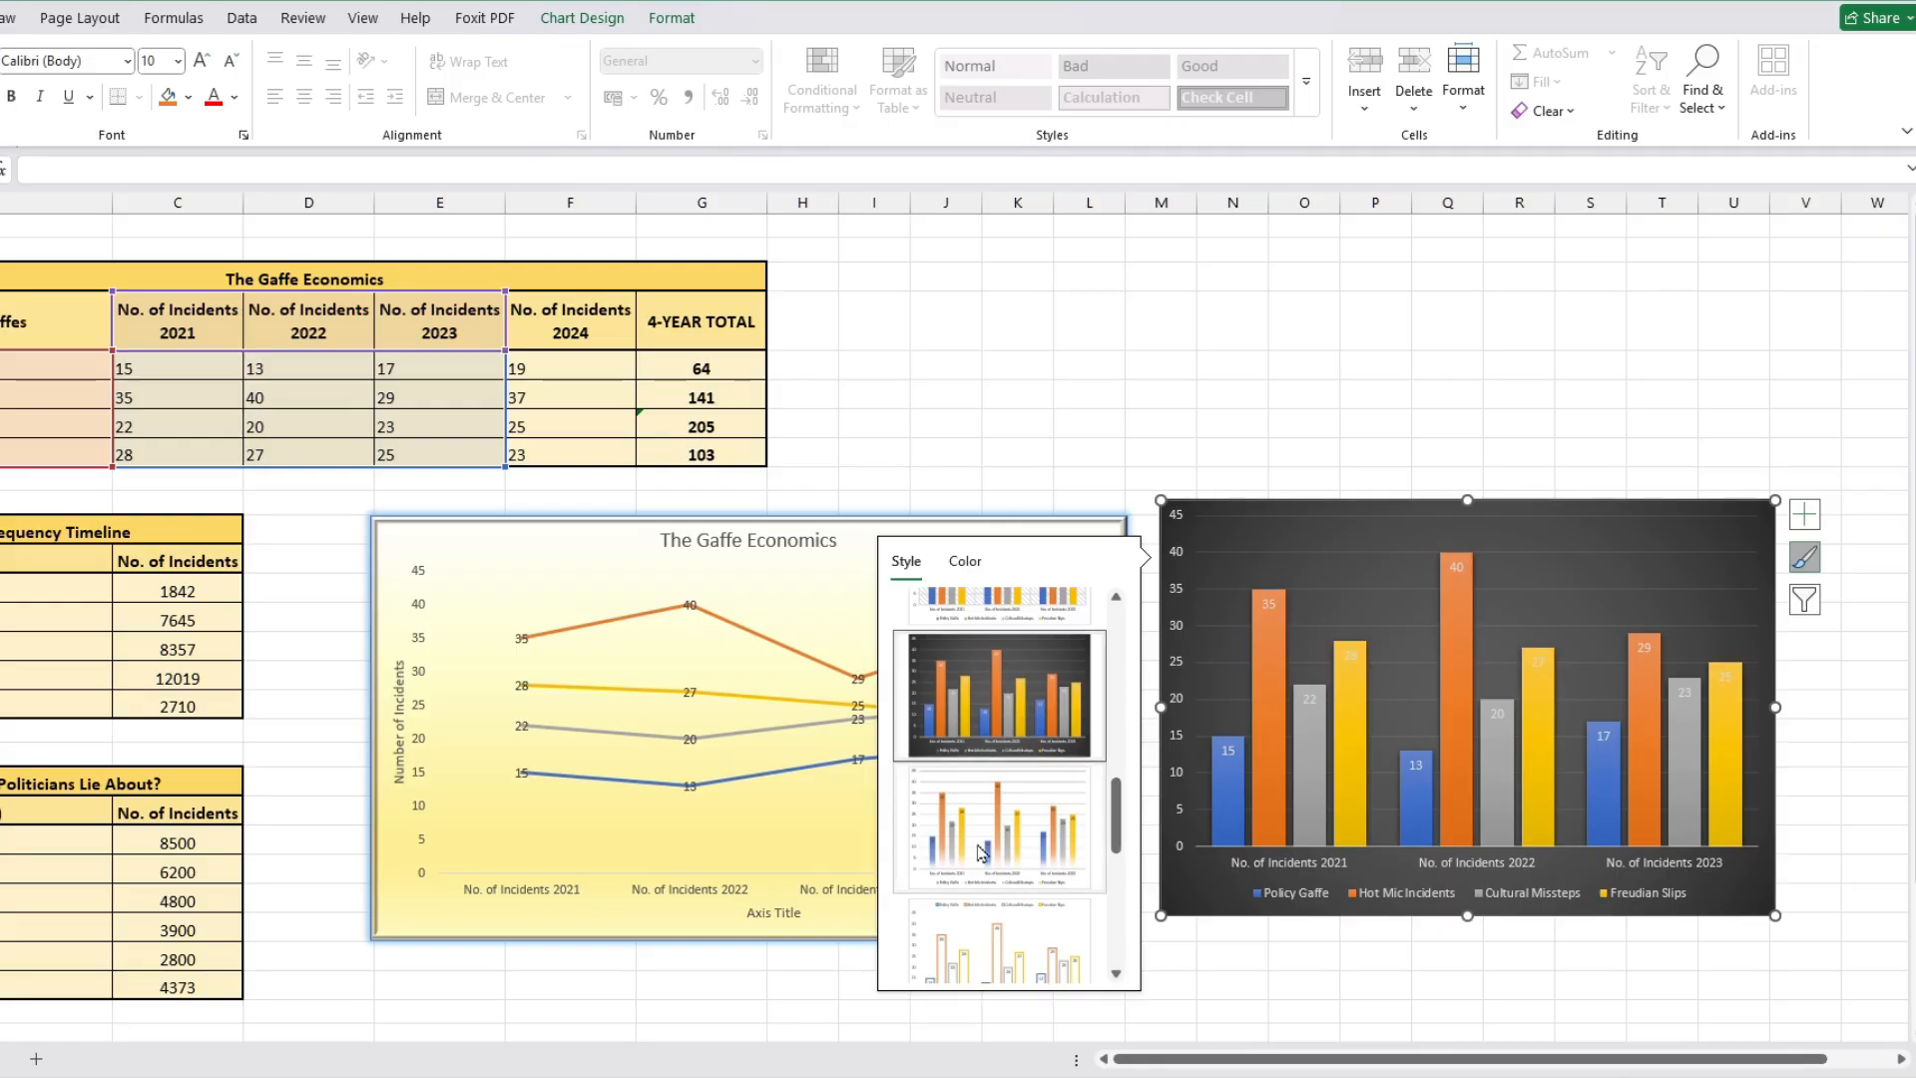